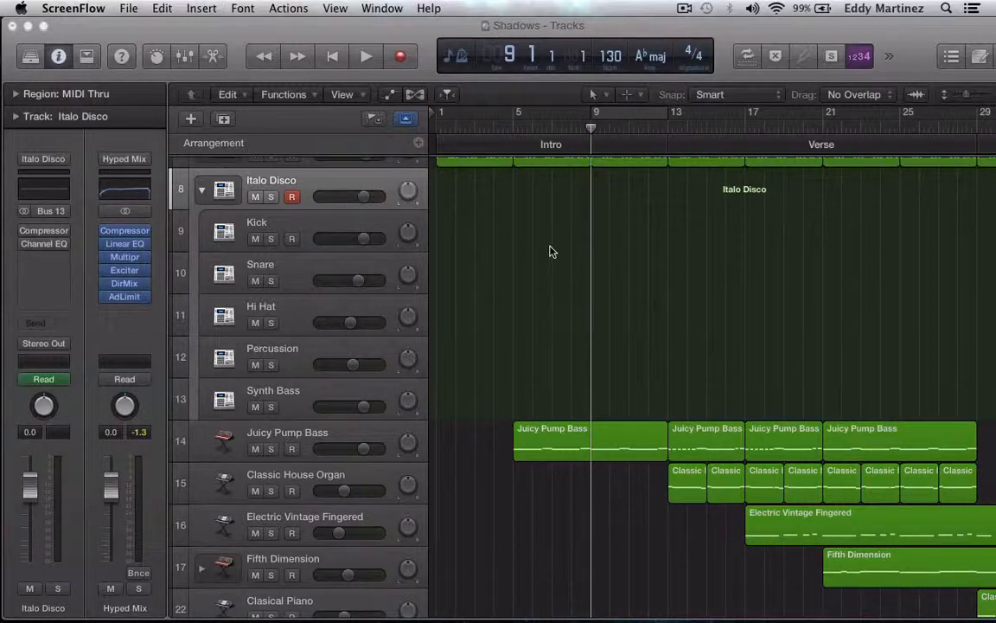
Record a MIDI part on the Italo Disco track from bar 9 to bar 13
scroll(551, 251, up, 2)
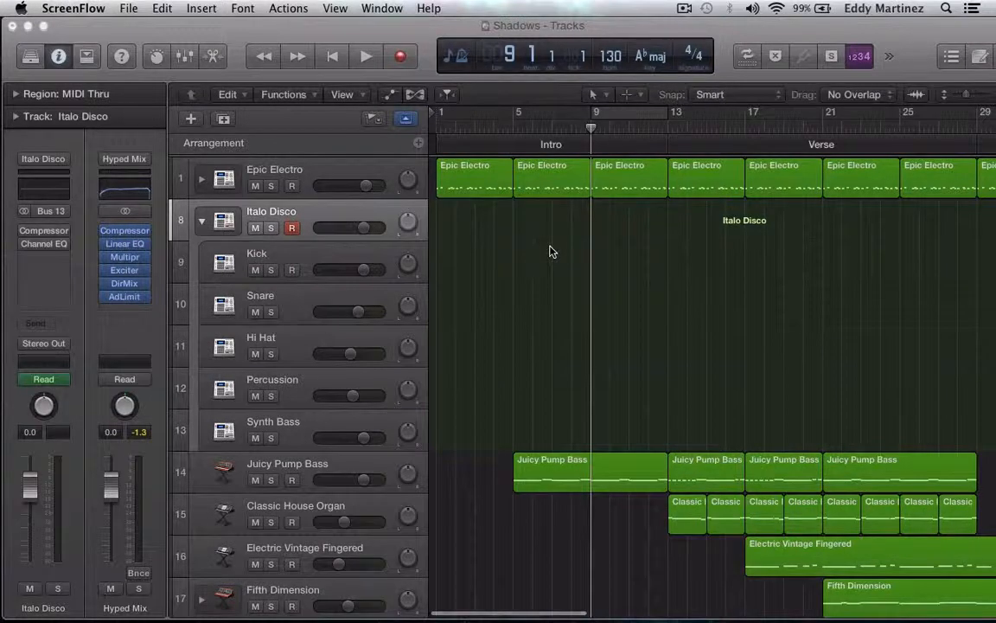
click(402, 58)
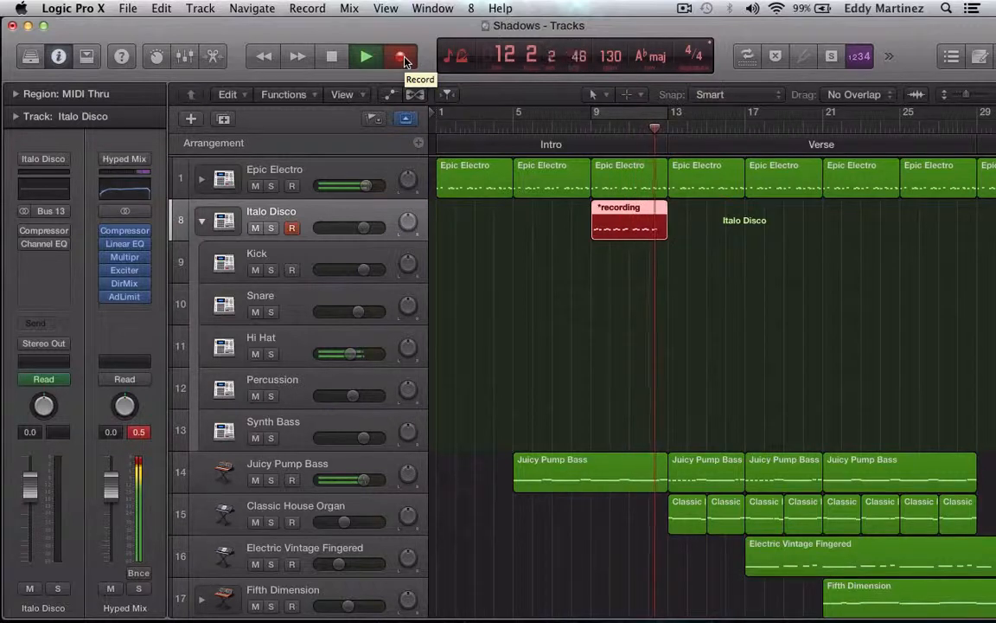
click(402, 57)
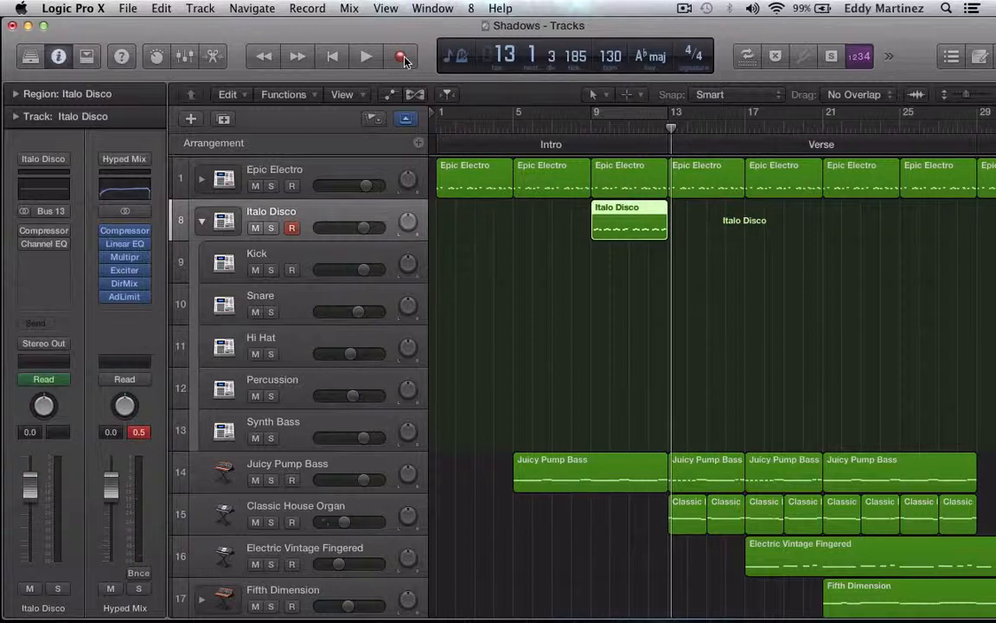
Show the recorded Italo Disco region in the Piano Roll and quantize all its notes to 1/16 Note
double_click(629, 230)
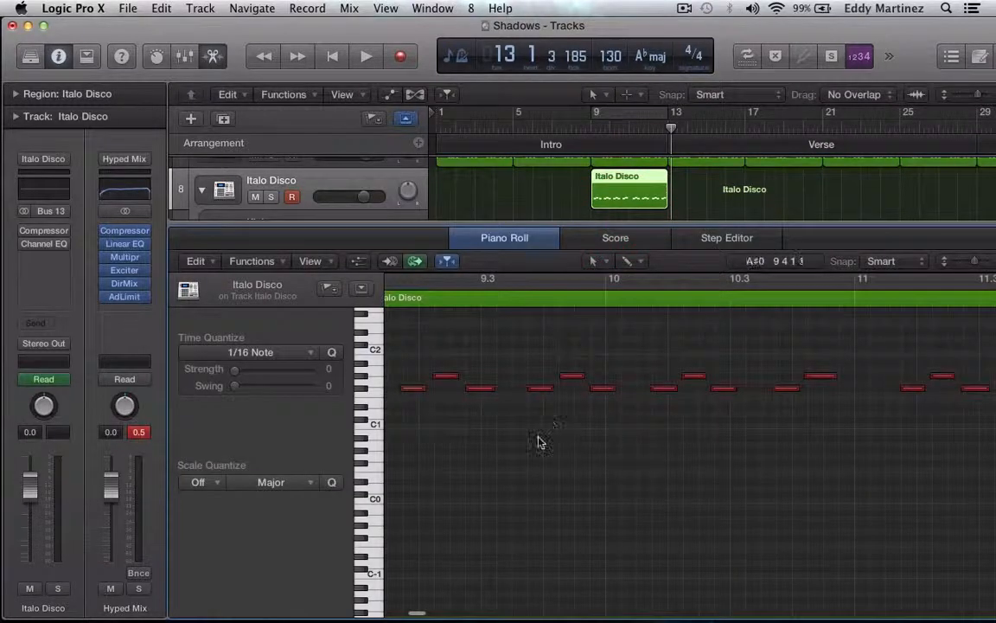
click(530, 462)
key(super)
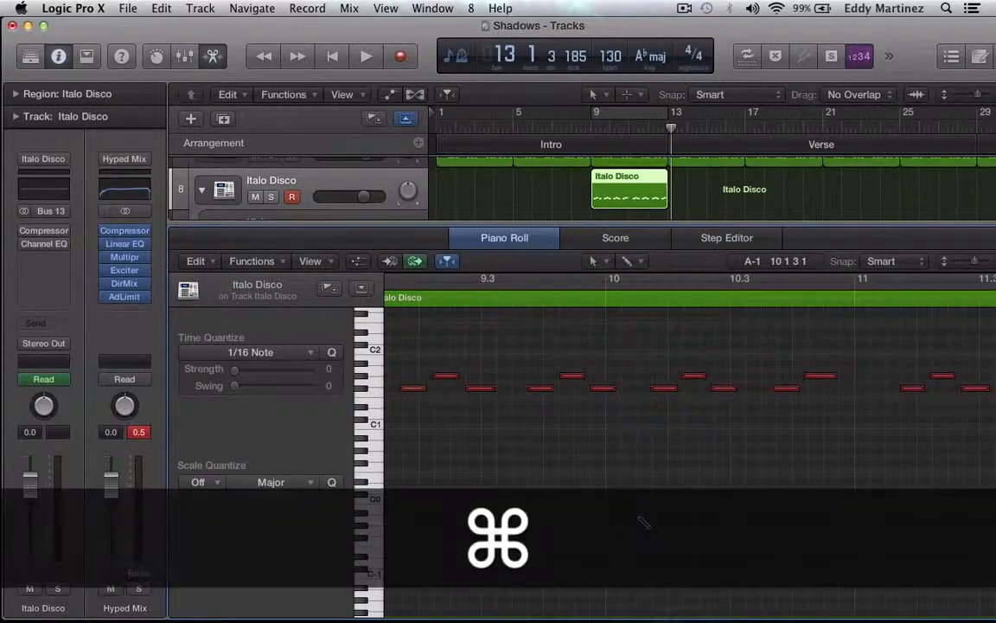
key(super+a)
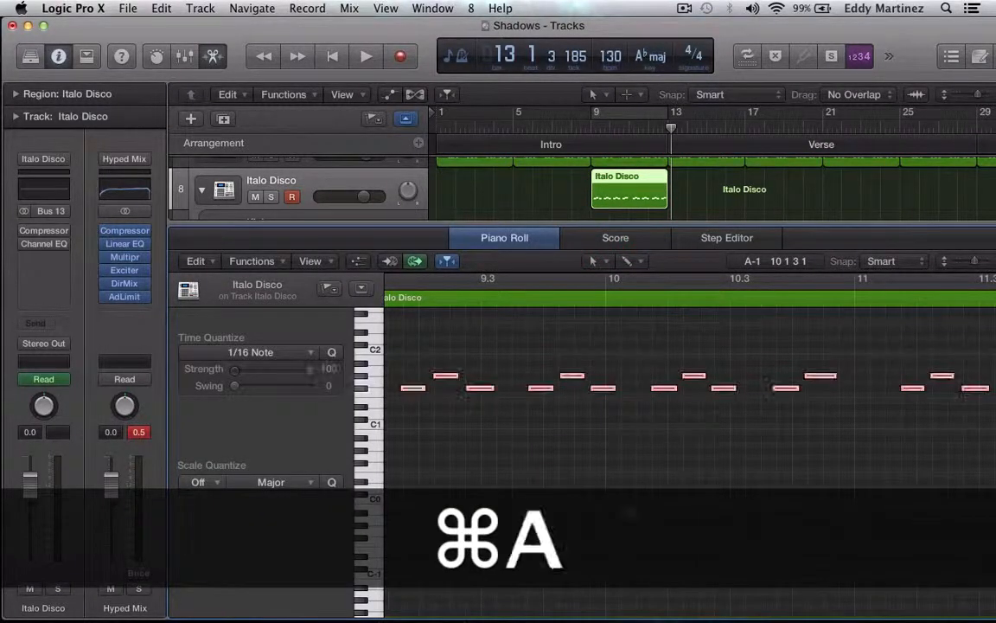
click(331, 354)
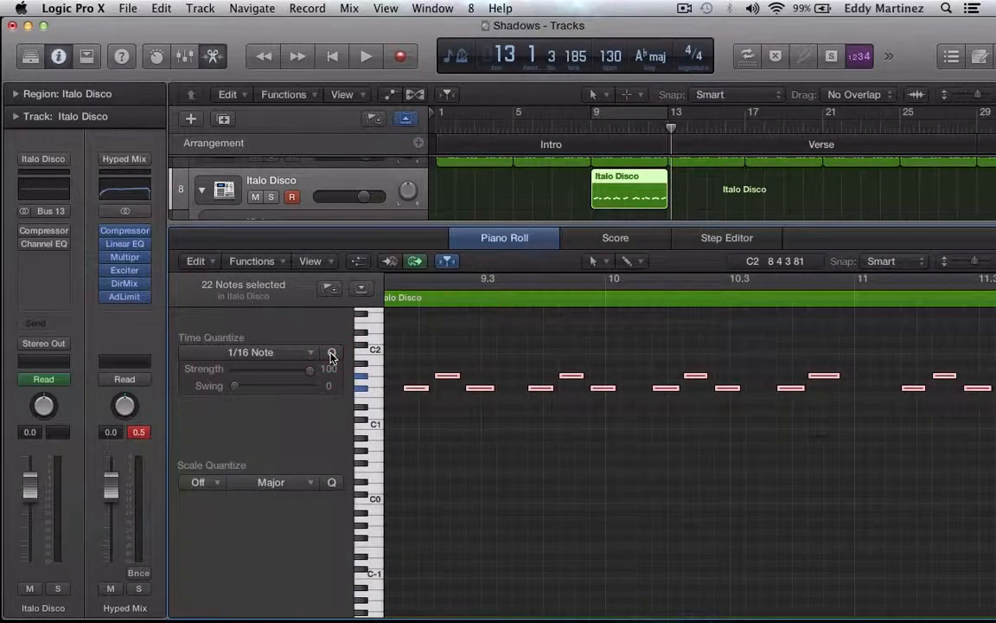
Turn on the cycle range over bars 9 to 13 and play back the quantized part
click(636, 116)
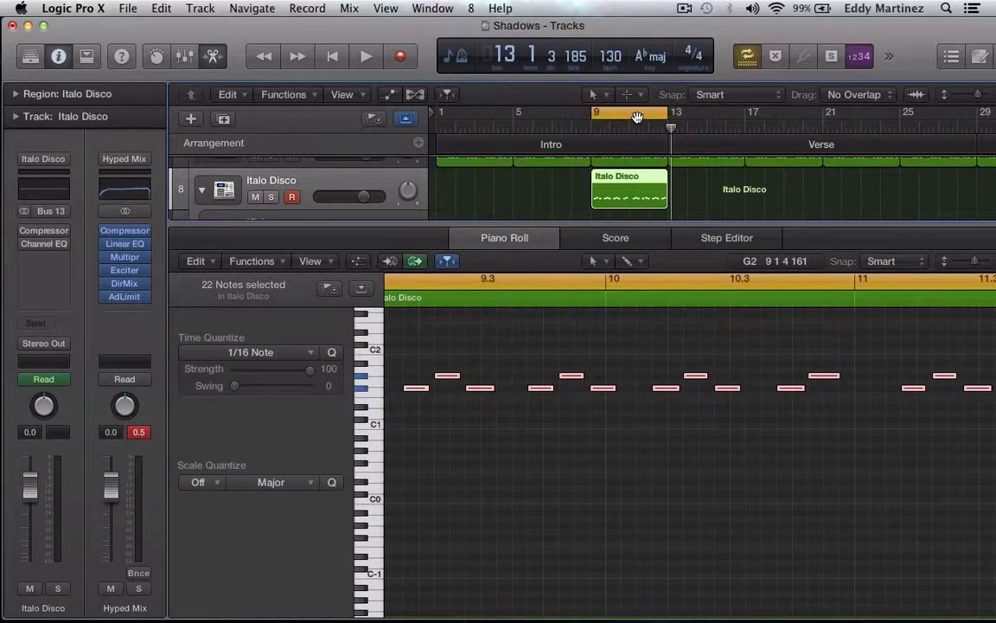
key(Return)
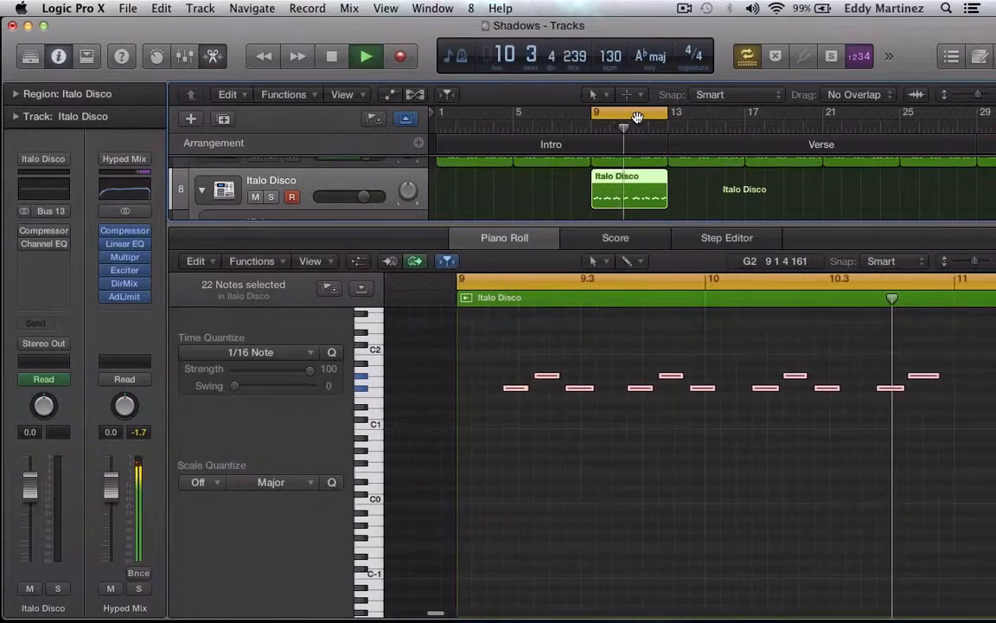
key(space)
Shift all notes of the region one sixteenth note earlier and play back the result
scroll(621, 441, left, 5)
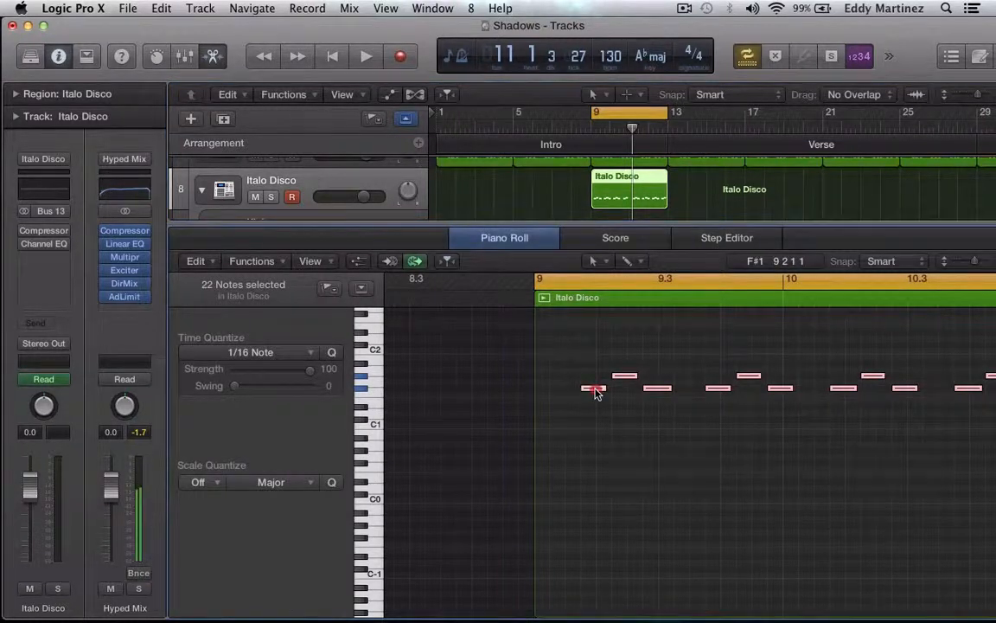
drag(596, 391, 575, 387)
key(space)
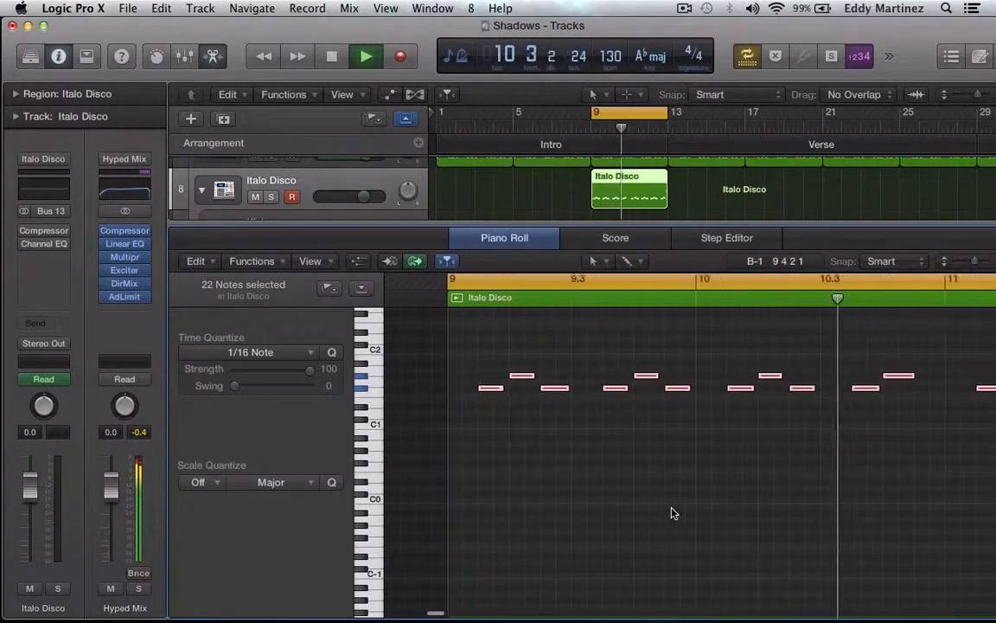
key(space)
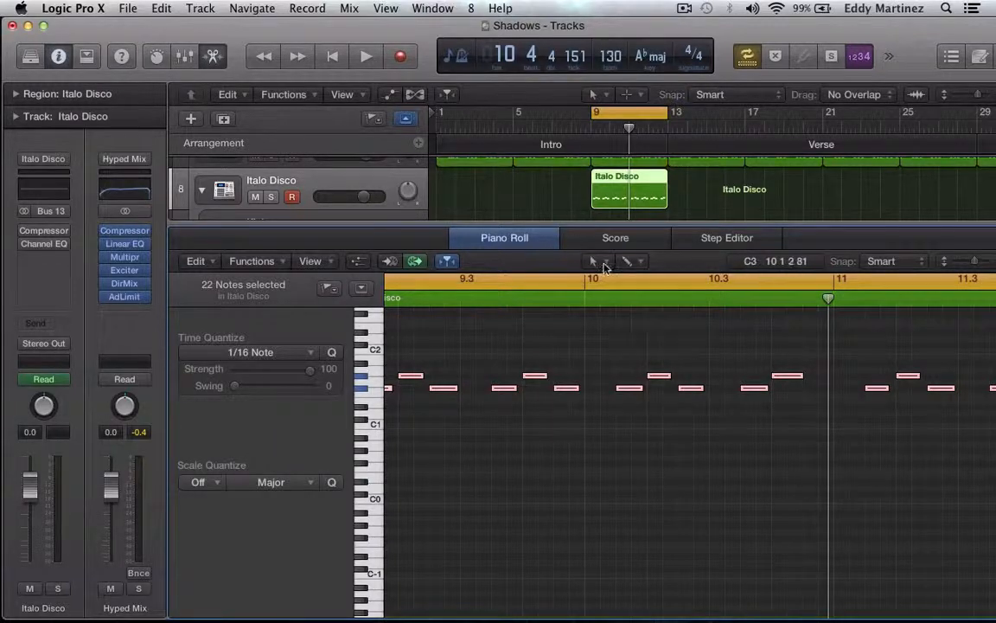
Close the Piano Roll and copy the Italo Disco region at bar 9
click(527, 239)
click(527, 238)
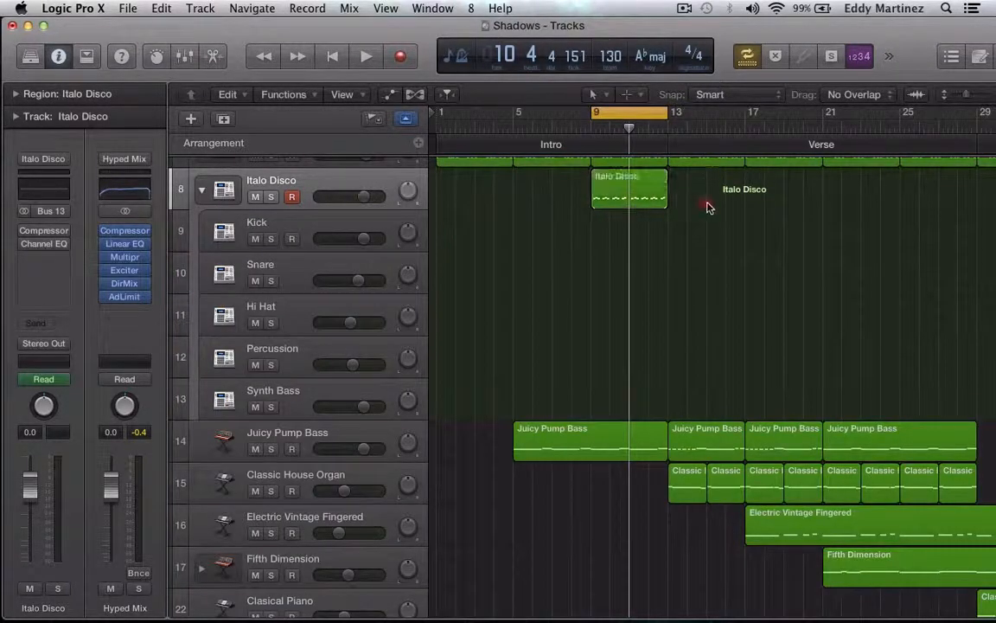
click(706, 208)
scroll(707, 208, up, 2)
click(662, 210)
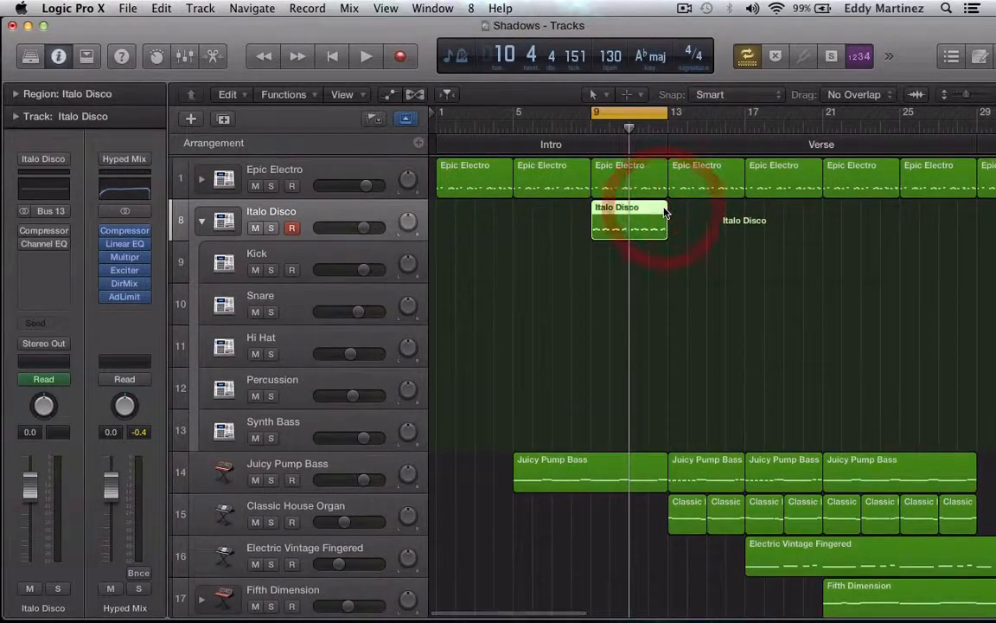
key(super+c)
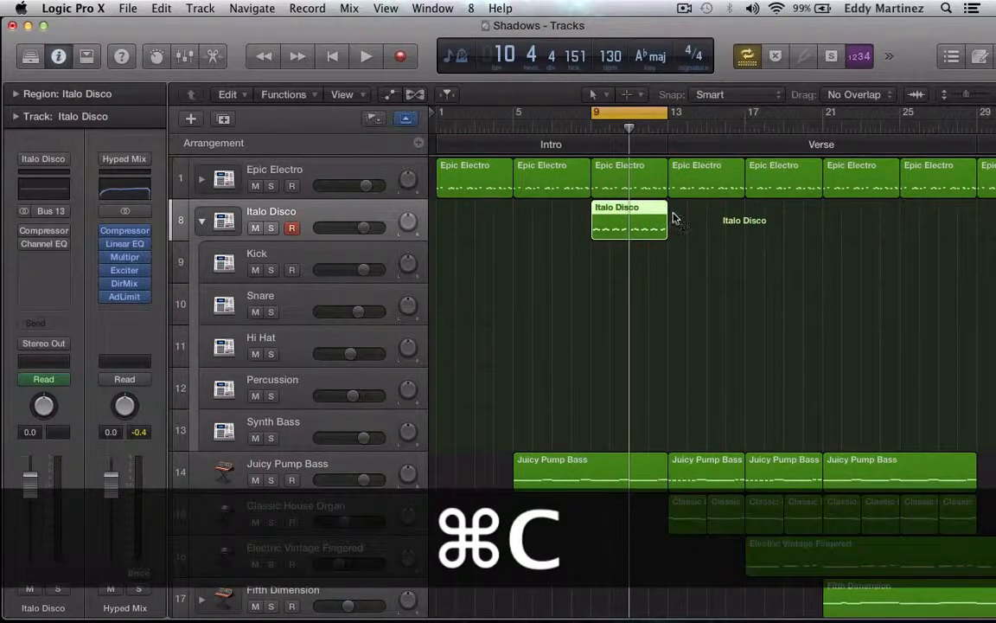
Turn off cycle mode and paste four consecutive copies of the Italo Disco region from bar 13 to bar 29
key(period)
key(period)
key(period)
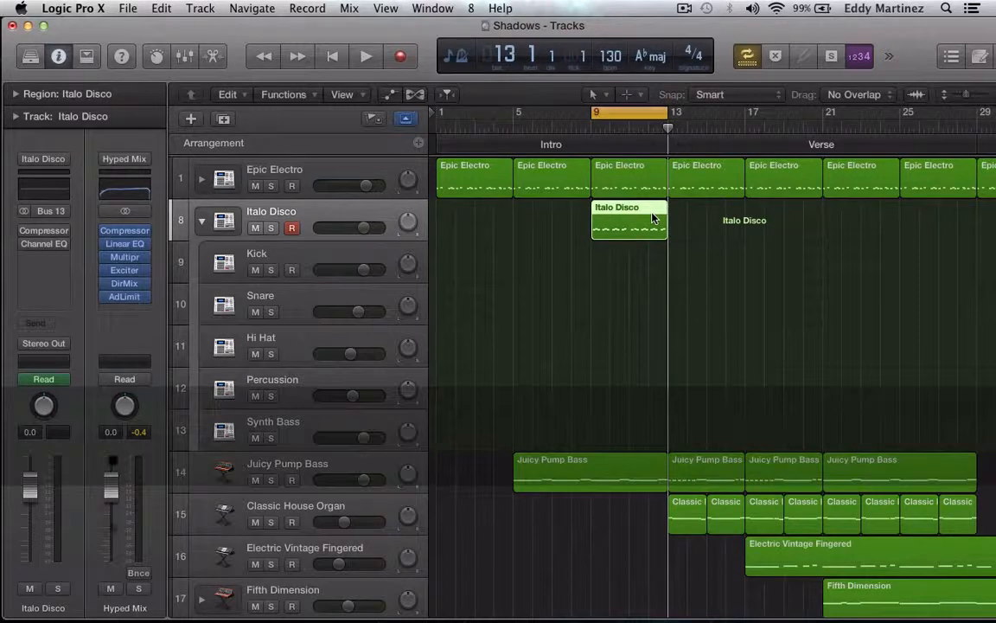
click(741, 66)
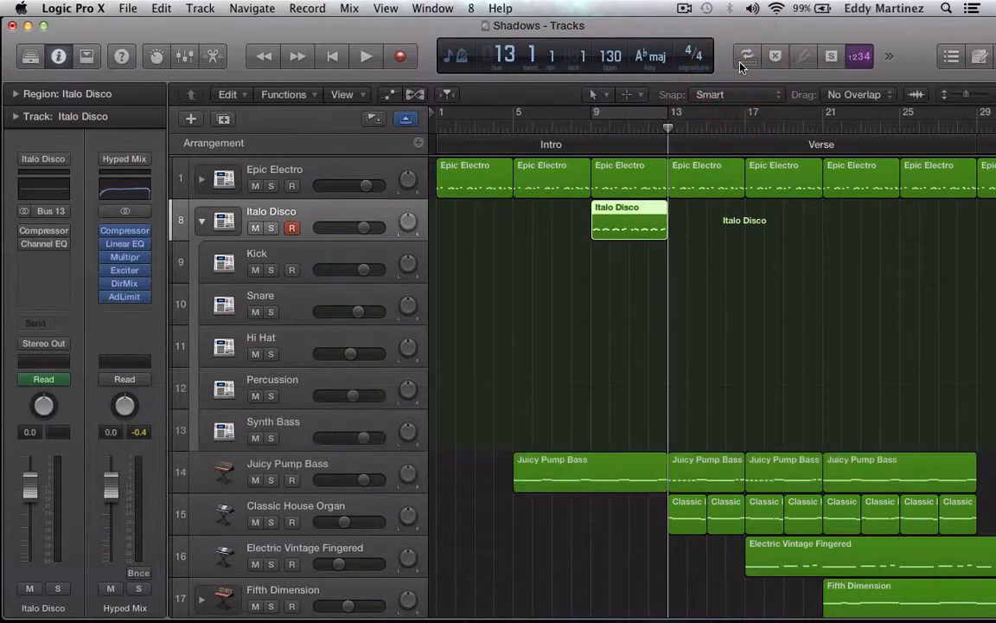
key(super+c)
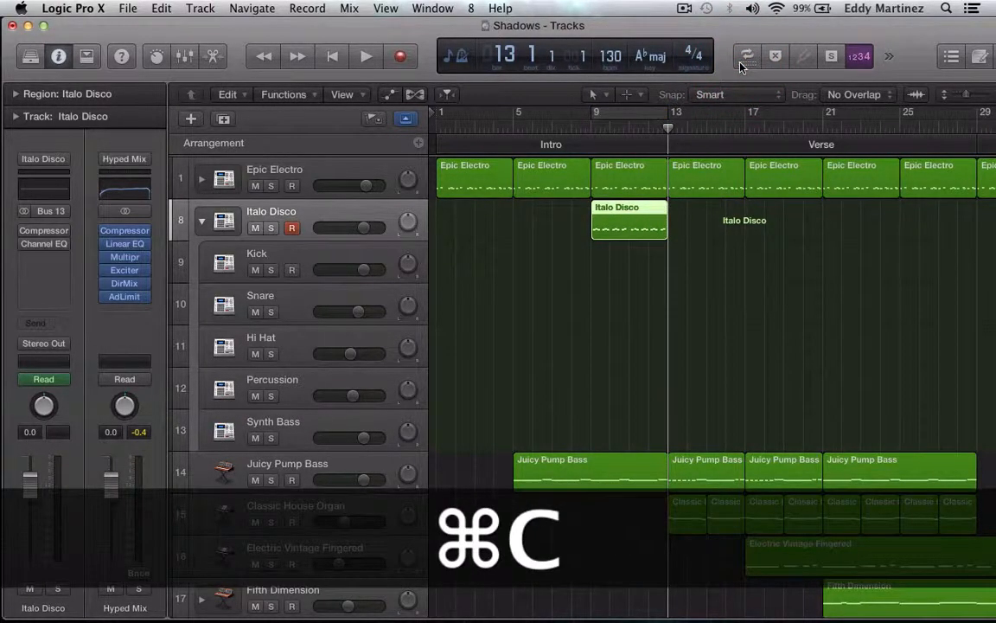
key(super+v)
key(super+v)
key(super+v)
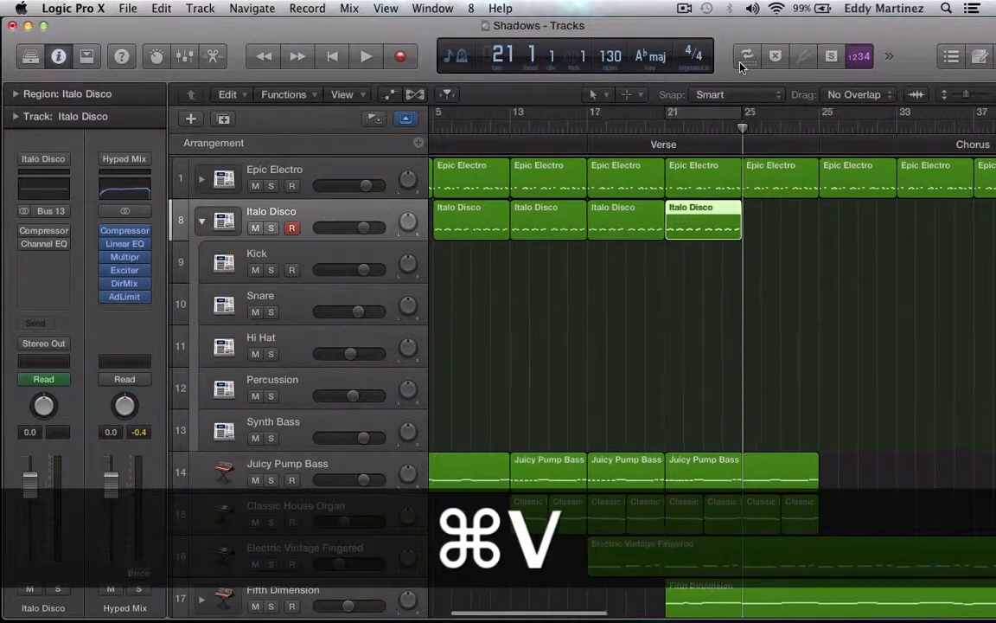
key(super+v)
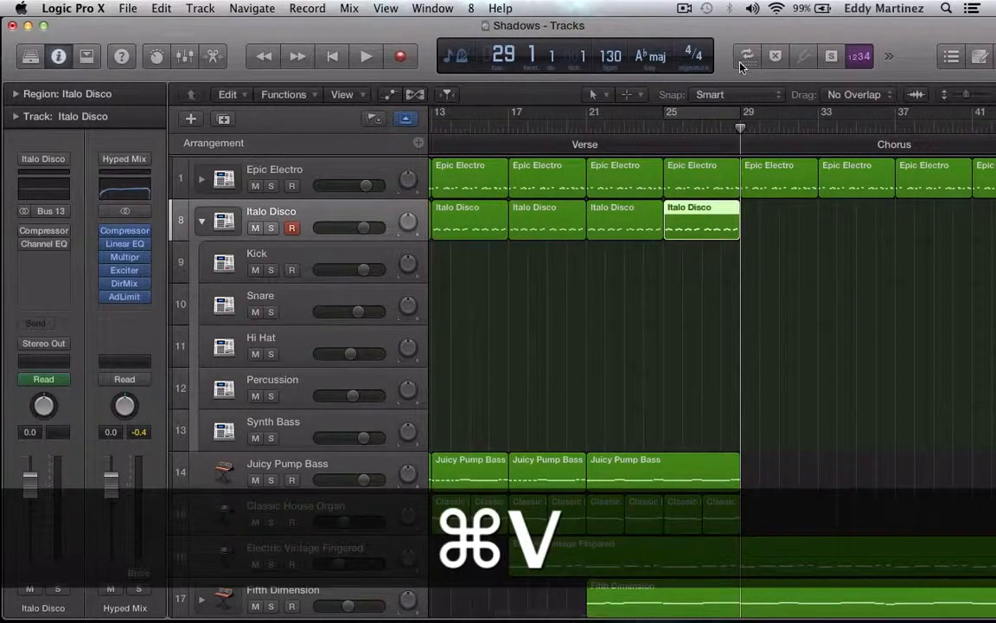
Record the chorus part on the Italo Disco track from bar 29 to just past bar 37
scroll(798, 139, down, 3)
scroll(798, 139, up, 4)
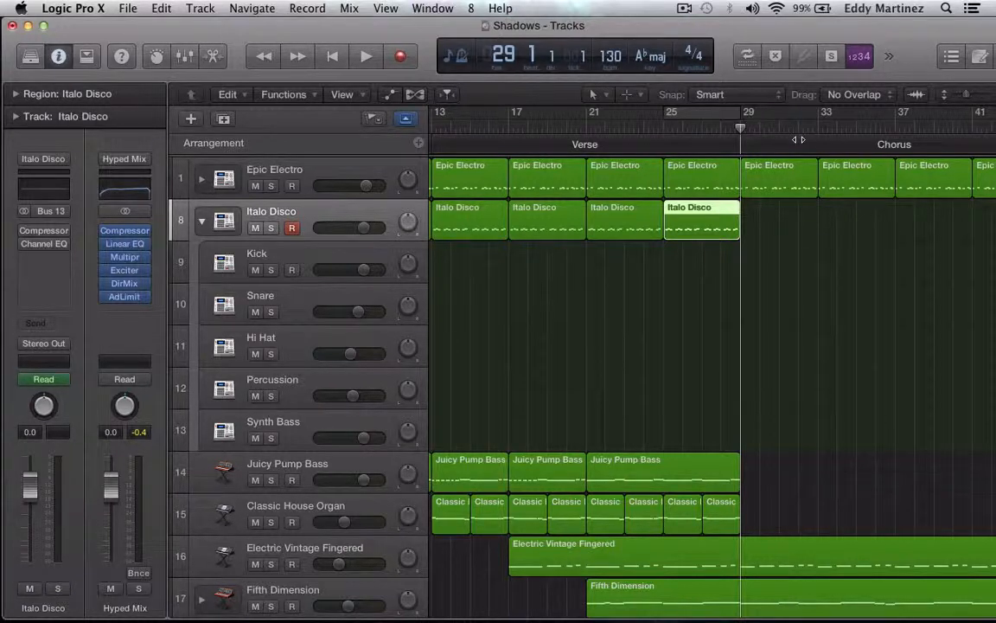
click(406, 58)
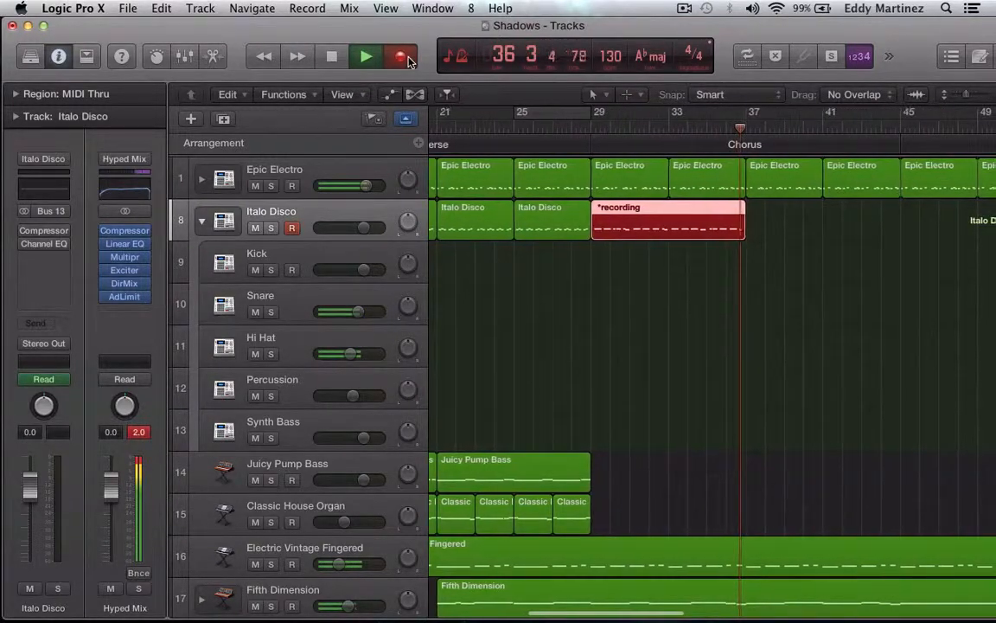
key(space)
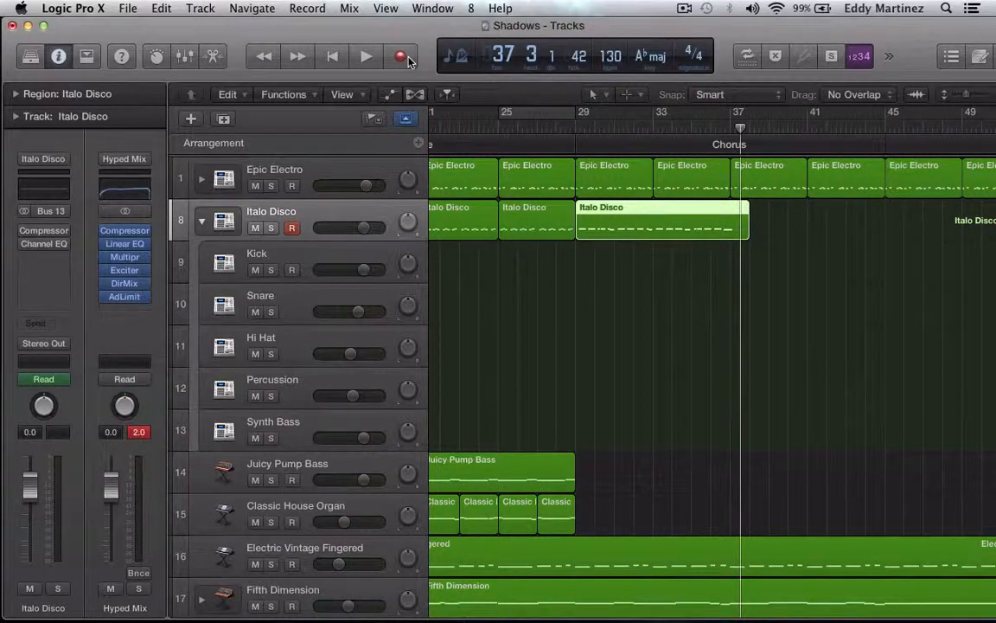
Show the chorus region in the Piano Roll and delete the stray D1 note at bar 37
double_click(667, 206)
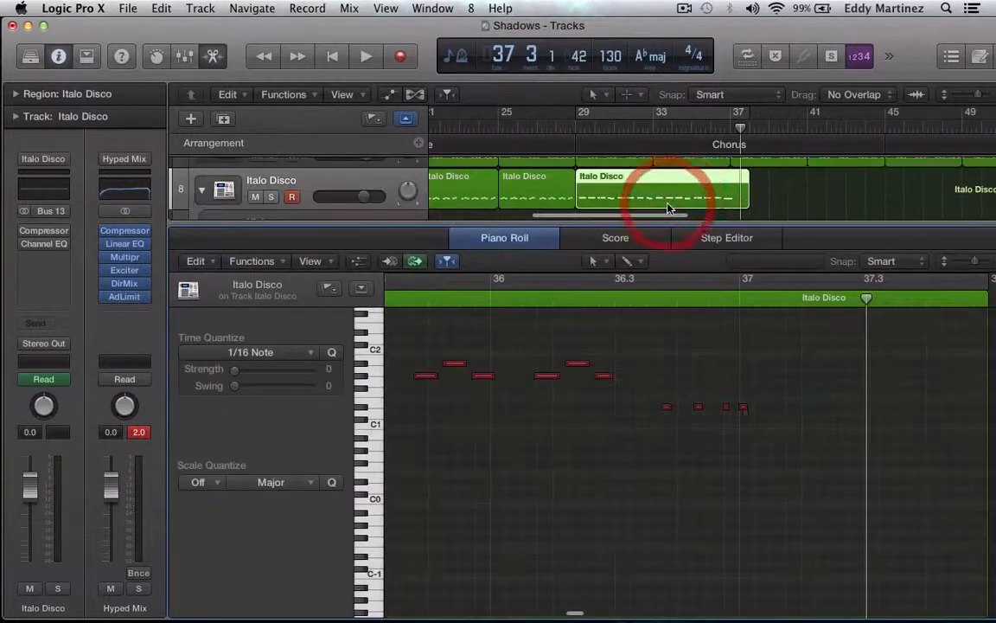
double_click(665, 205)
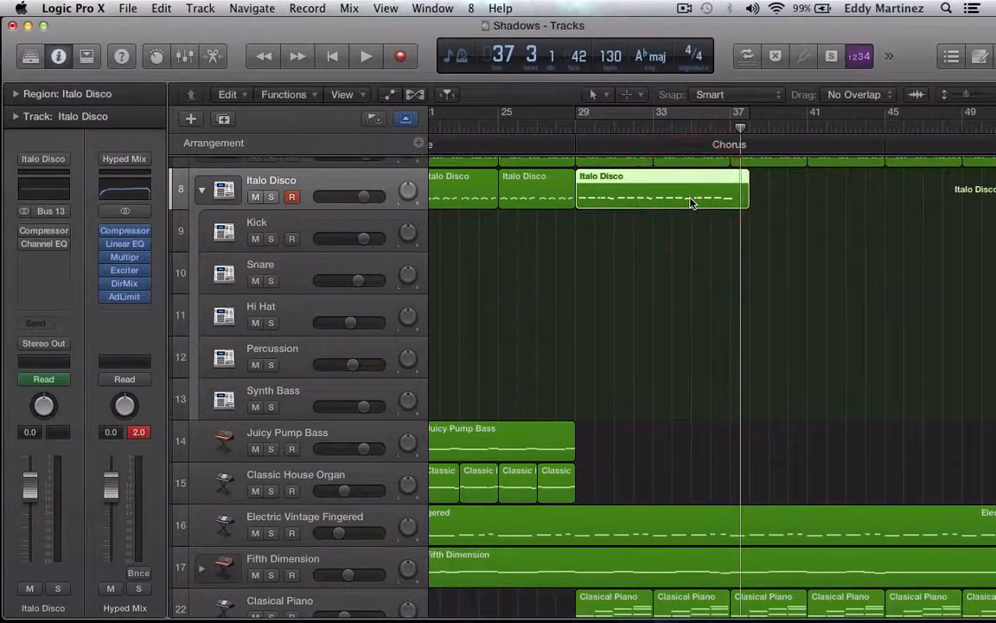
double_click(691, 202)
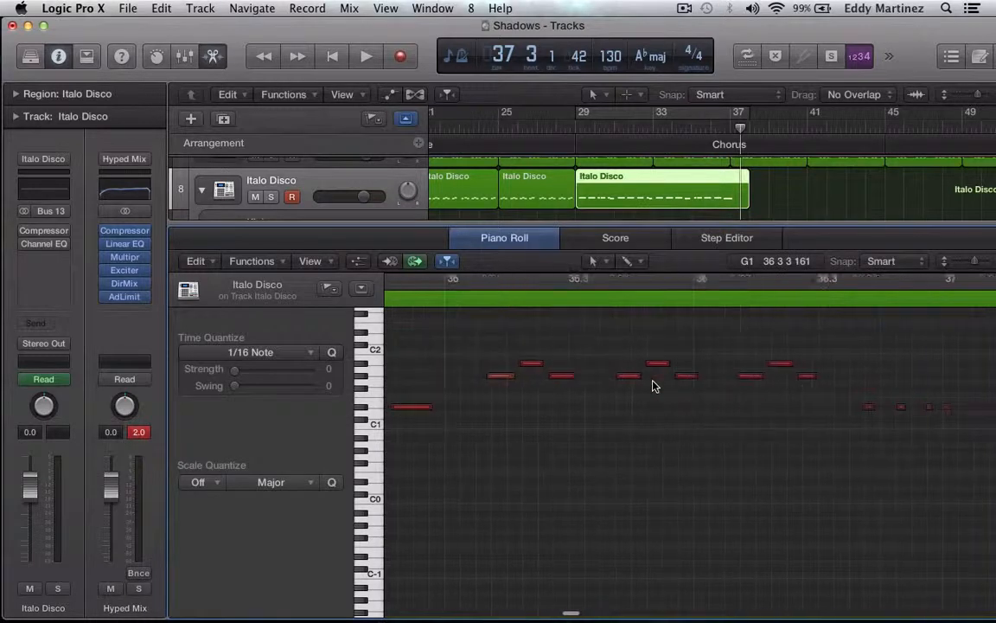
scroll(653, 385, left, 2)
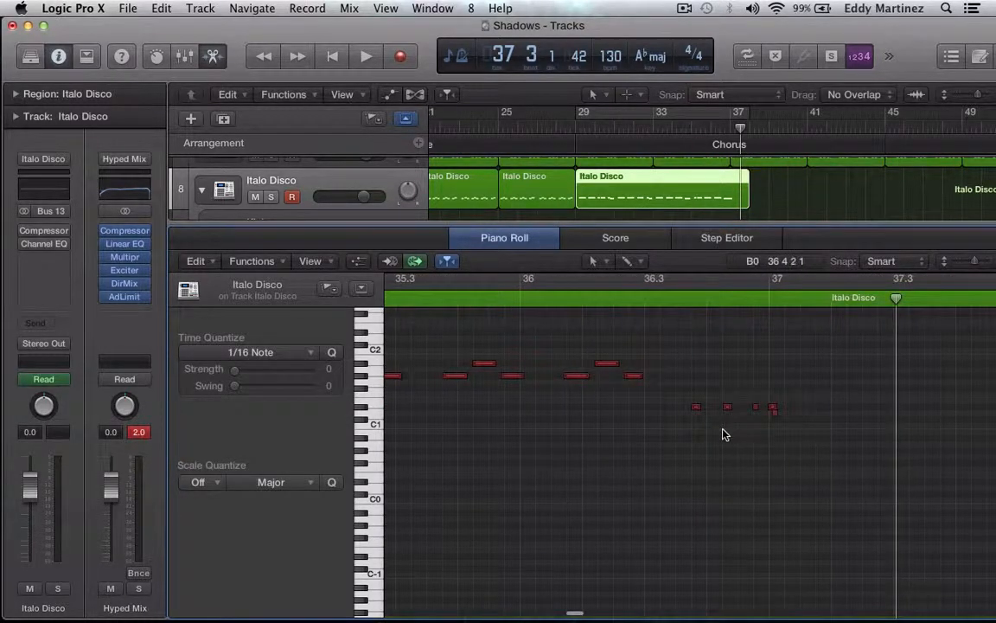
click(772, 439)
click(775, 417)
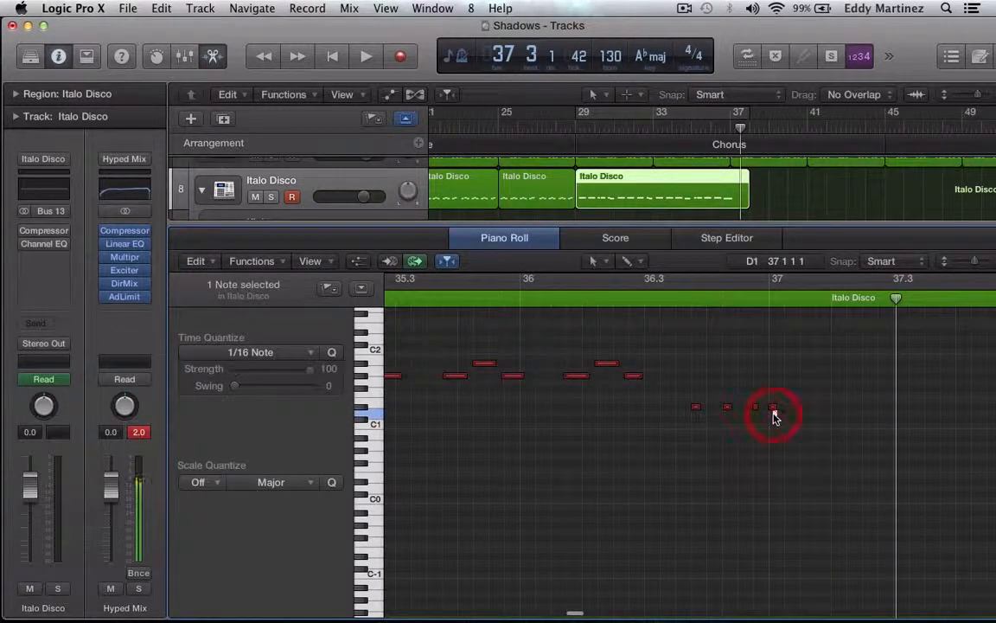
Quantize all notes of the chorus region to 1/16 Note and look over their timing
scroll(774, 418, left, 10)
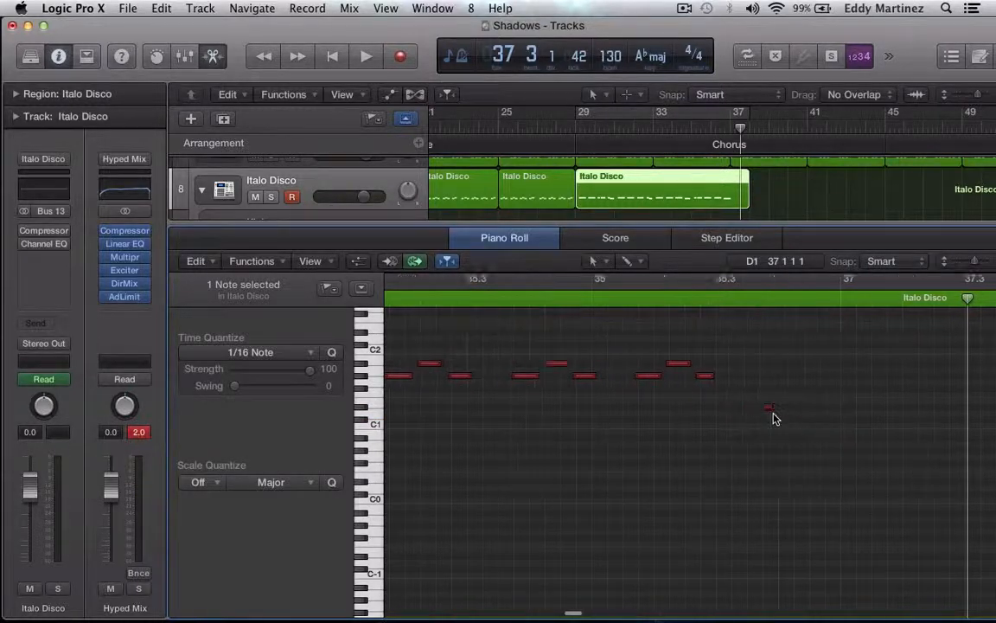
scroll(775, 418, left, 8)
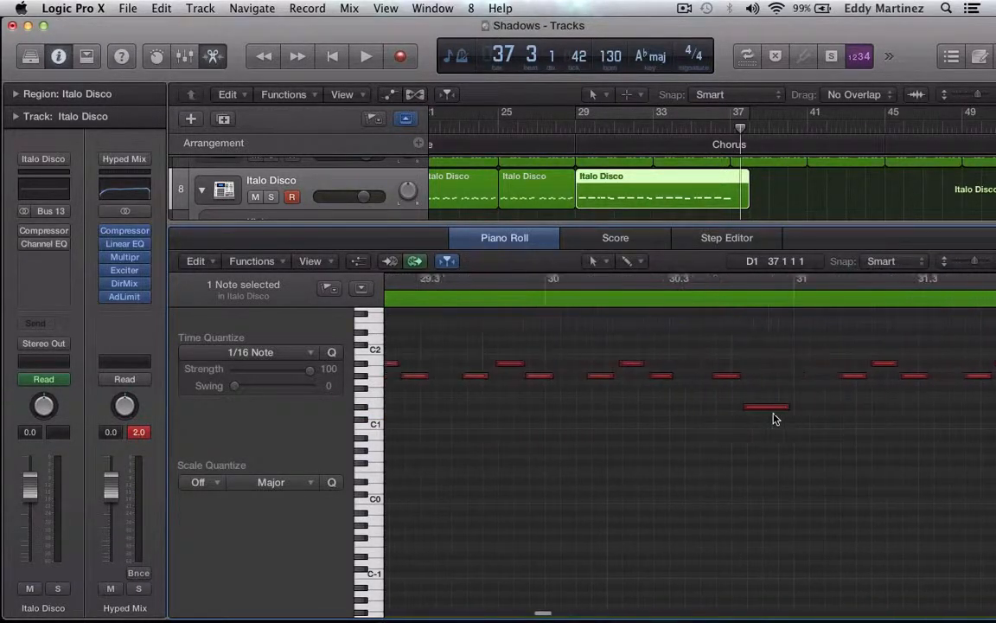
key(super+a)
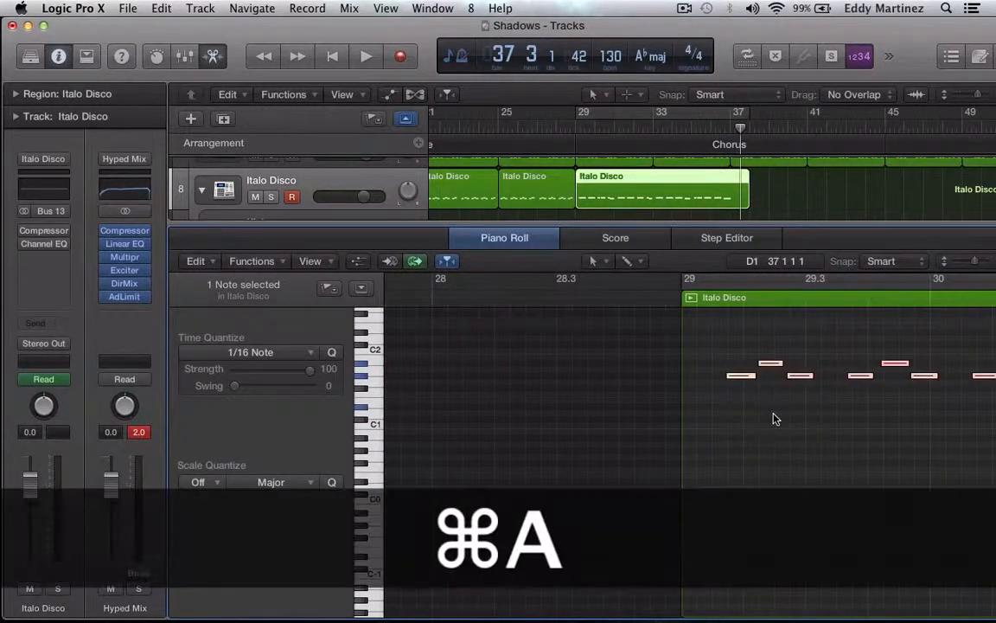
scroll(773, 416, right, 2)
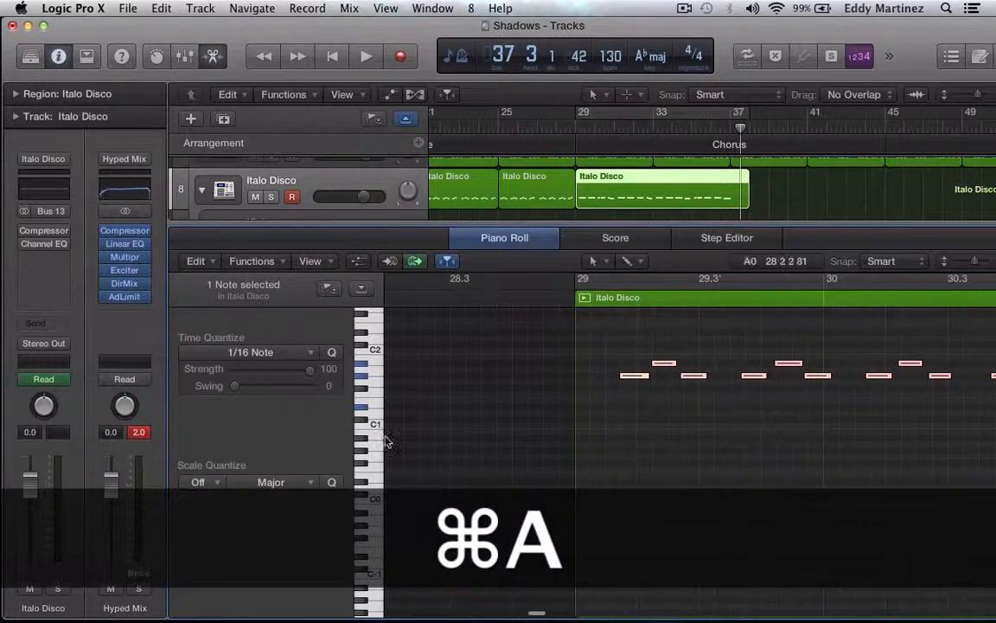
click(331, 352)
scroll(667, 469, right, 8)
scroll(666, 471, right, 15)
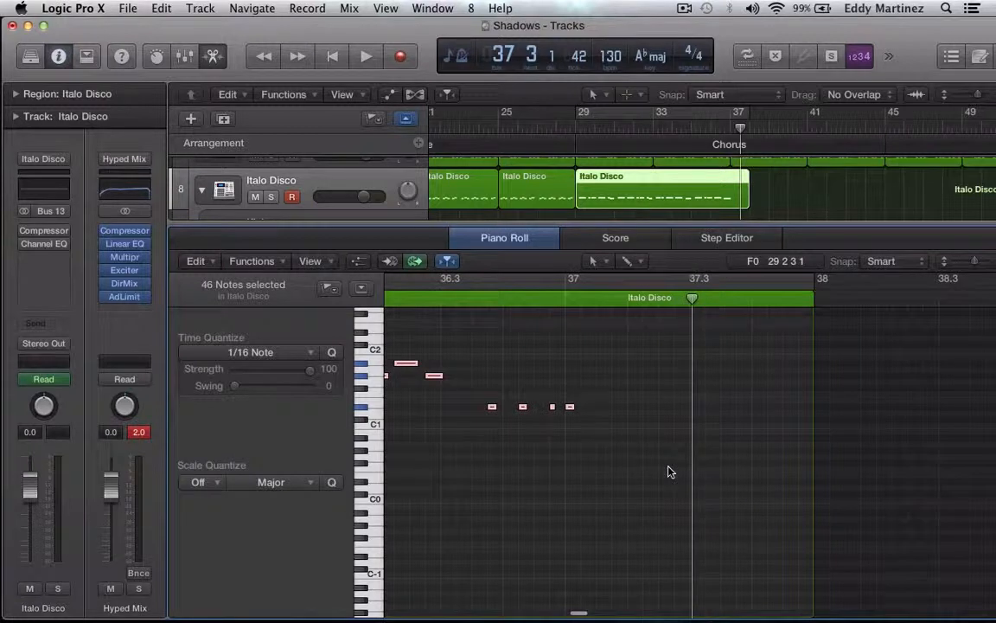
scroll(669, 470, left, 4)
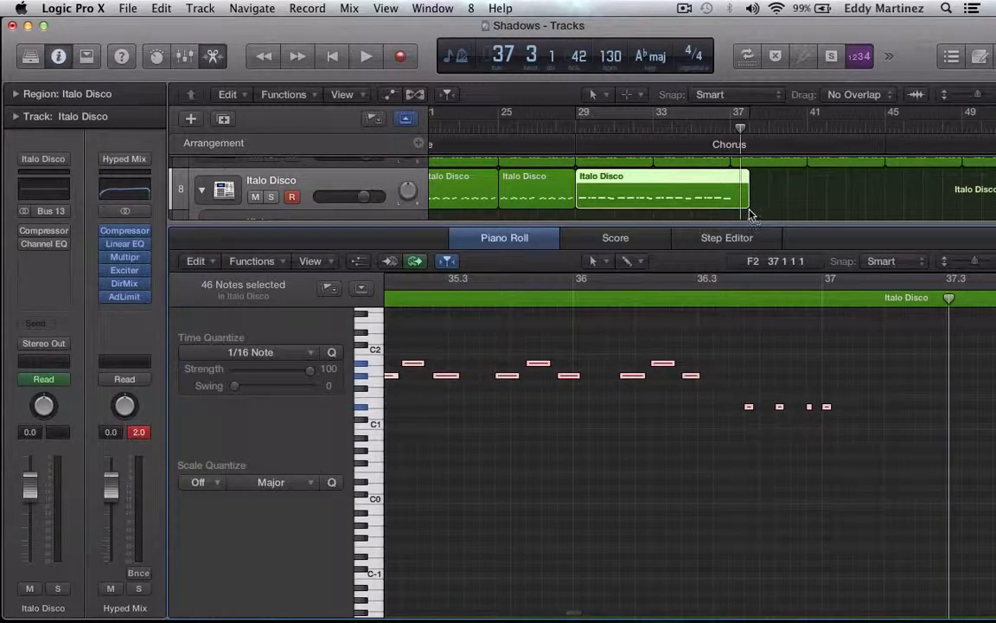
scroll(634, 436, left, 16)
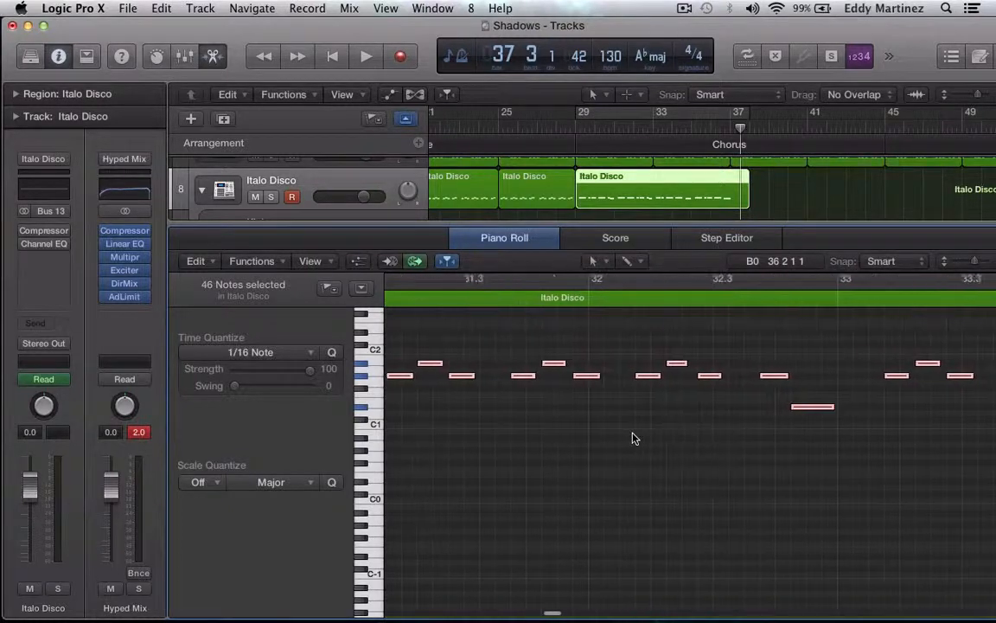
Audition the chorus region in cycle mode from bar 29 and shift all its selected notes one sixteenth note earlier
scroll(634, 436, left, 8)
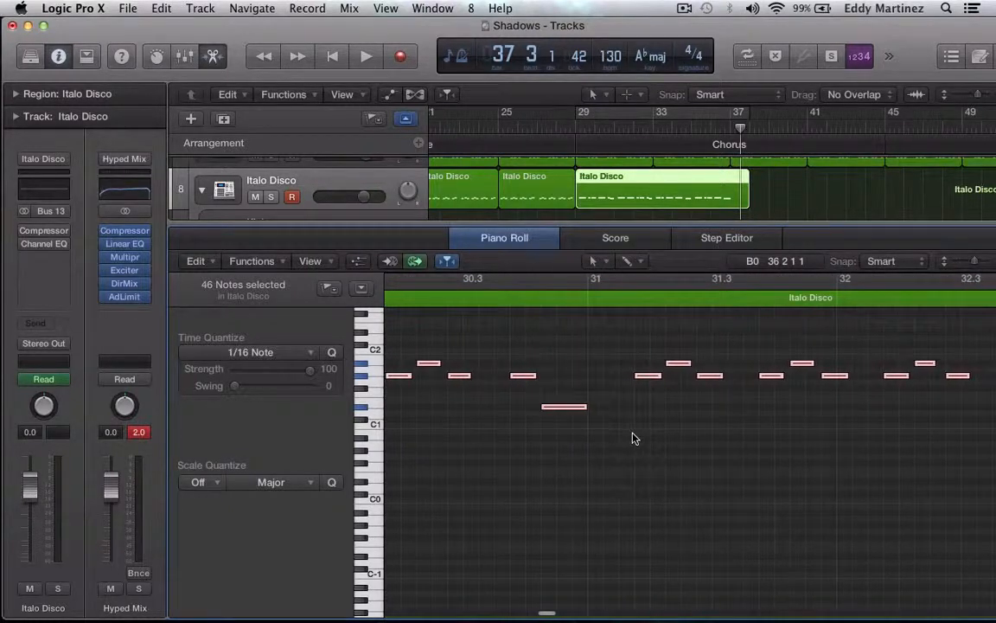
click(611, 112)
key(Return)
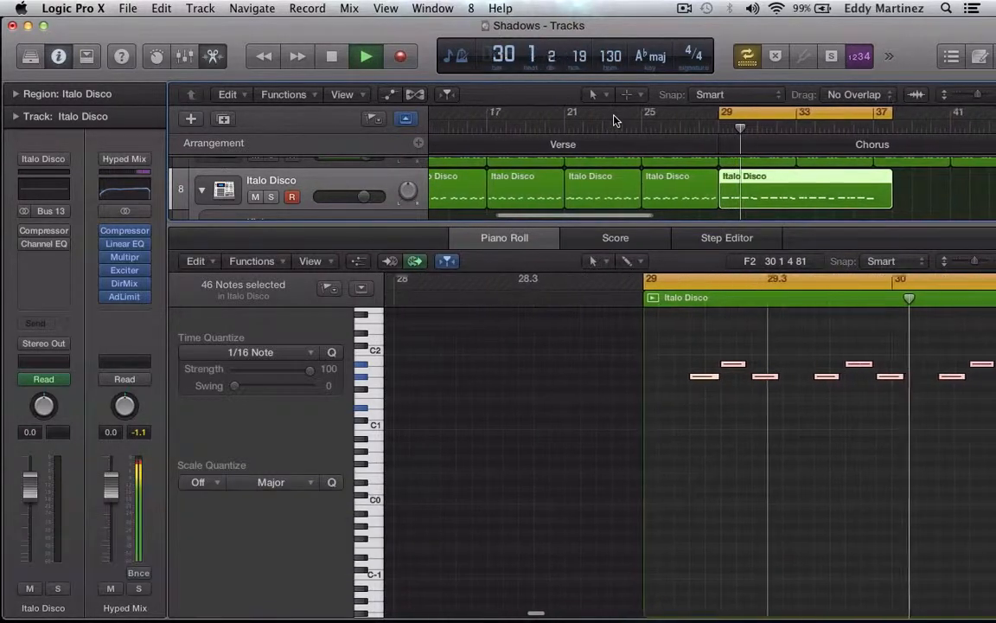
key(space)
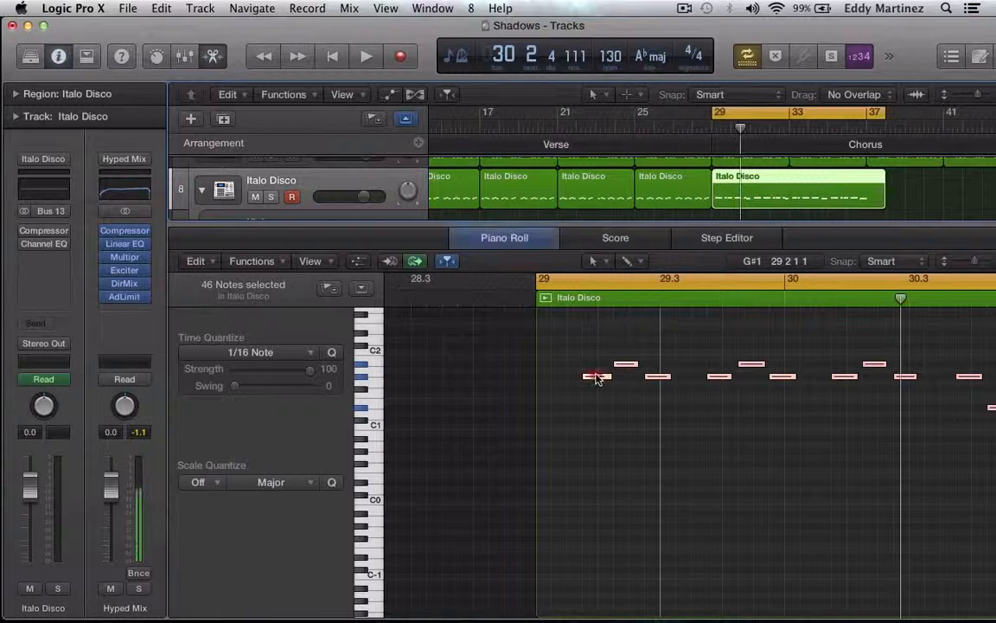
drag(594, 376, 583, 377)
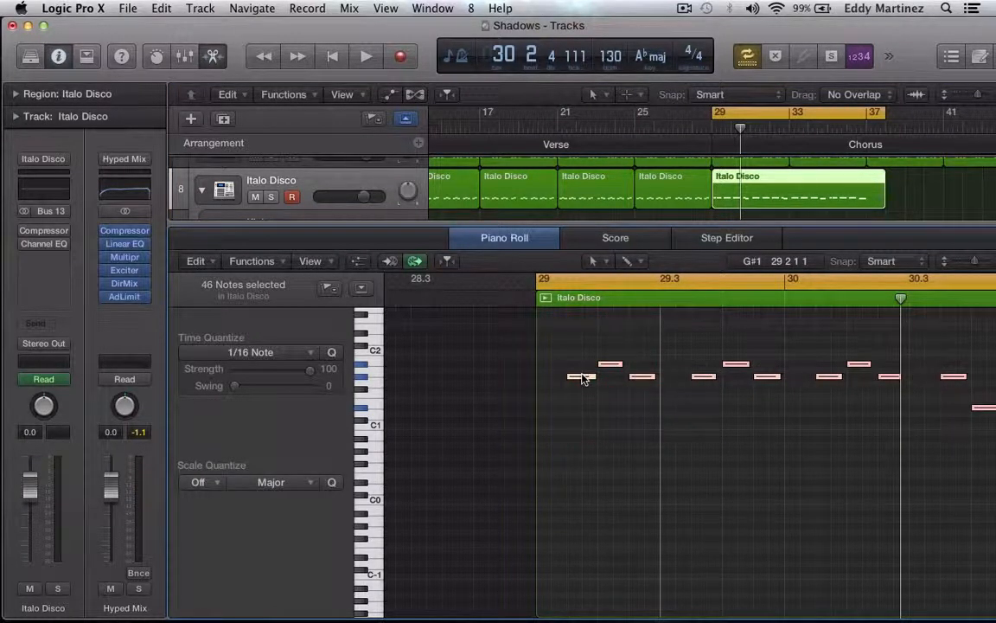
Play the chorus region from bar 29 through its final notes to check the shifted timing
key(Return)
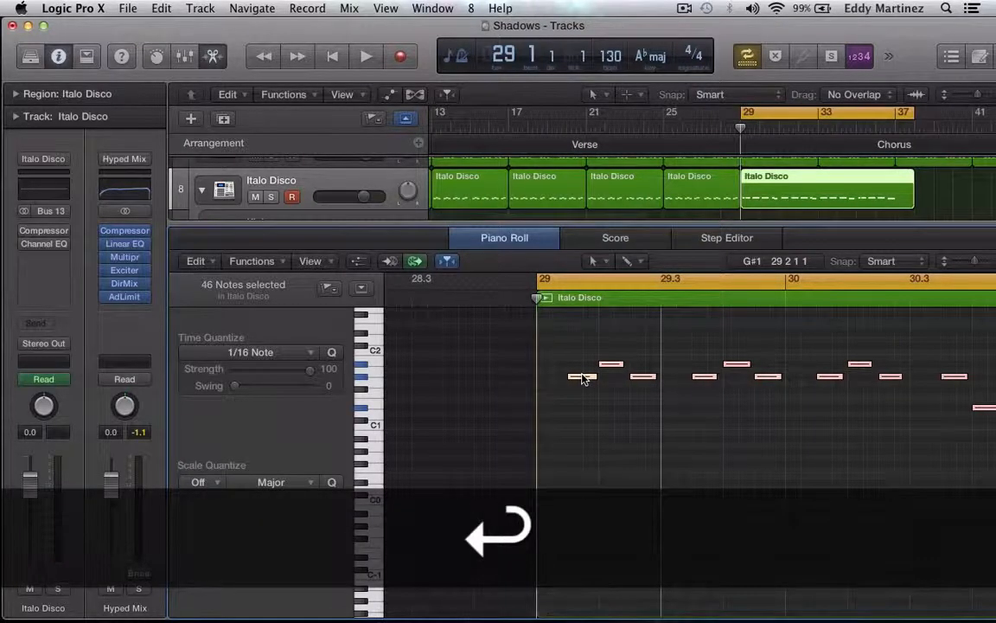
key(space)
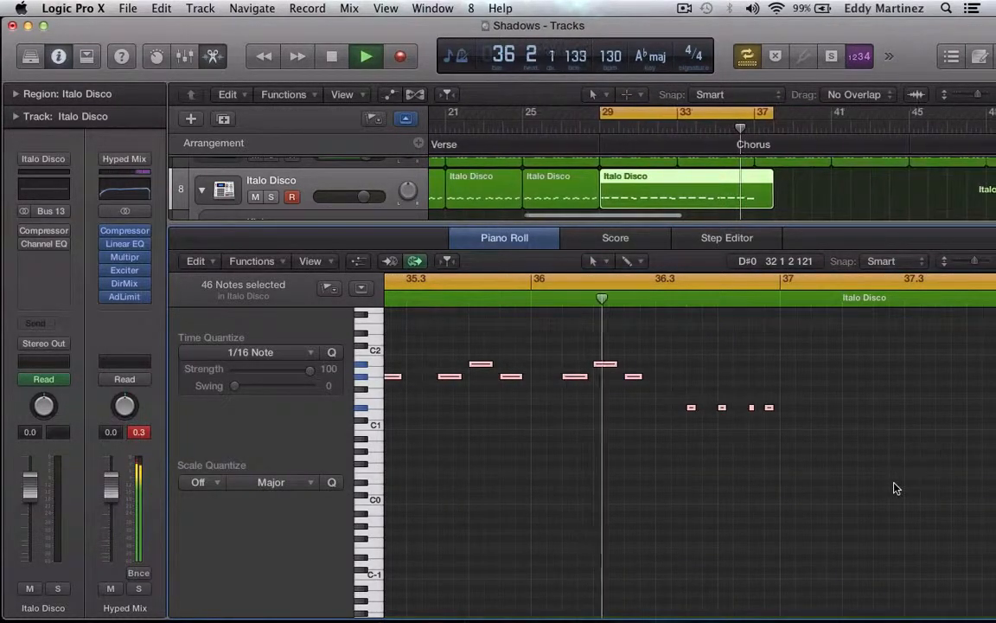
key(space)
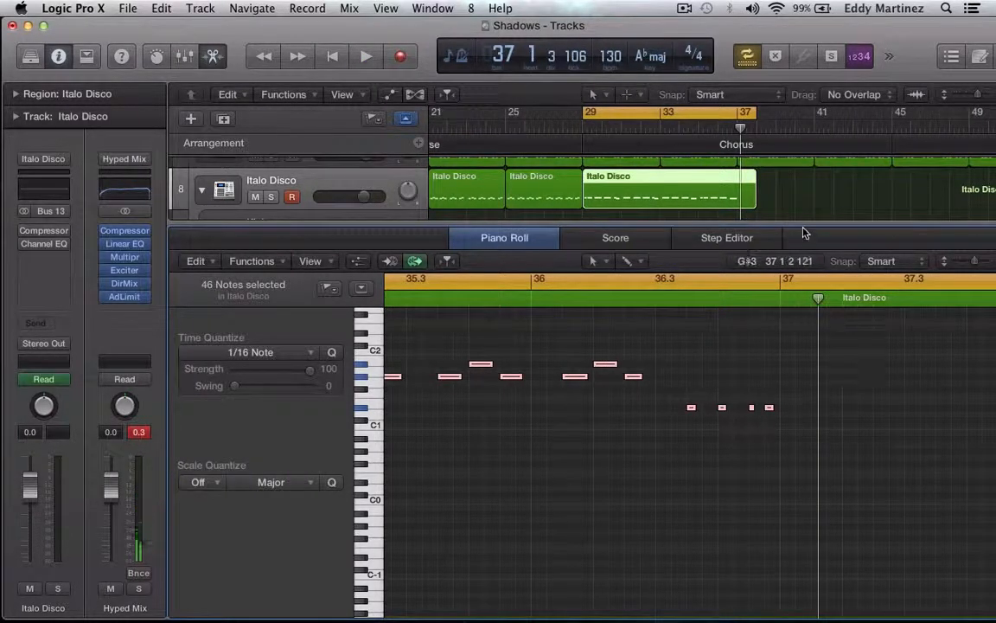
Move the playhead to bar 37 and trim the end of the chorus Italo Disco region to it
key(comma)
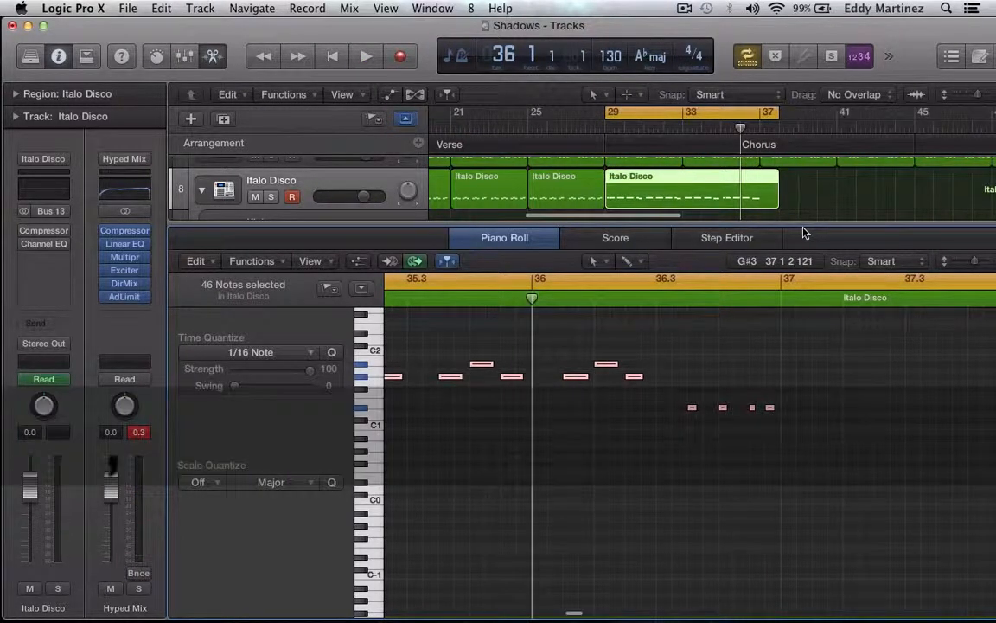
key(period)
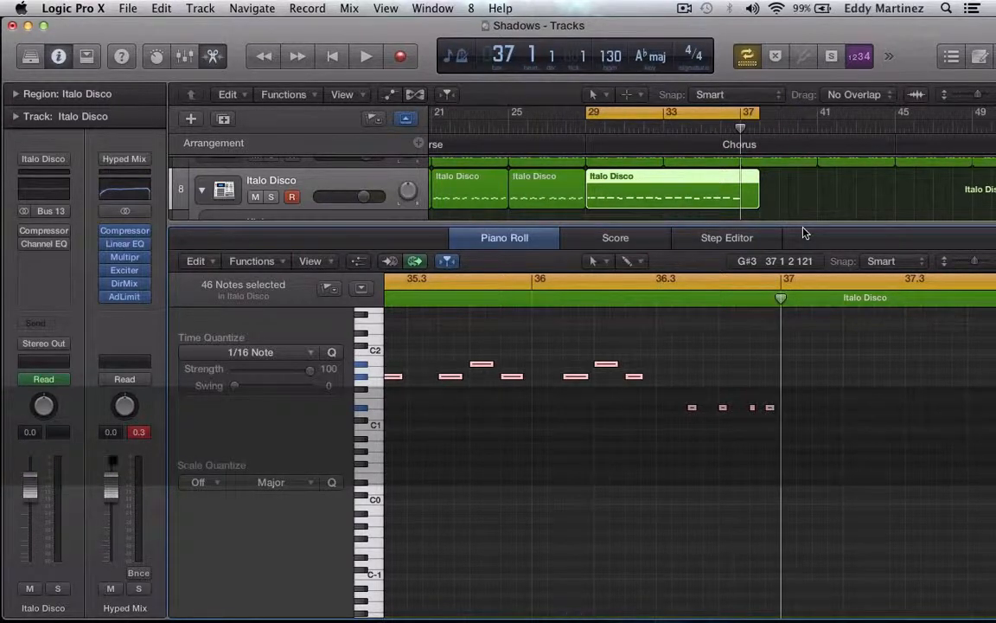
drag(755, 202, 741, 203)
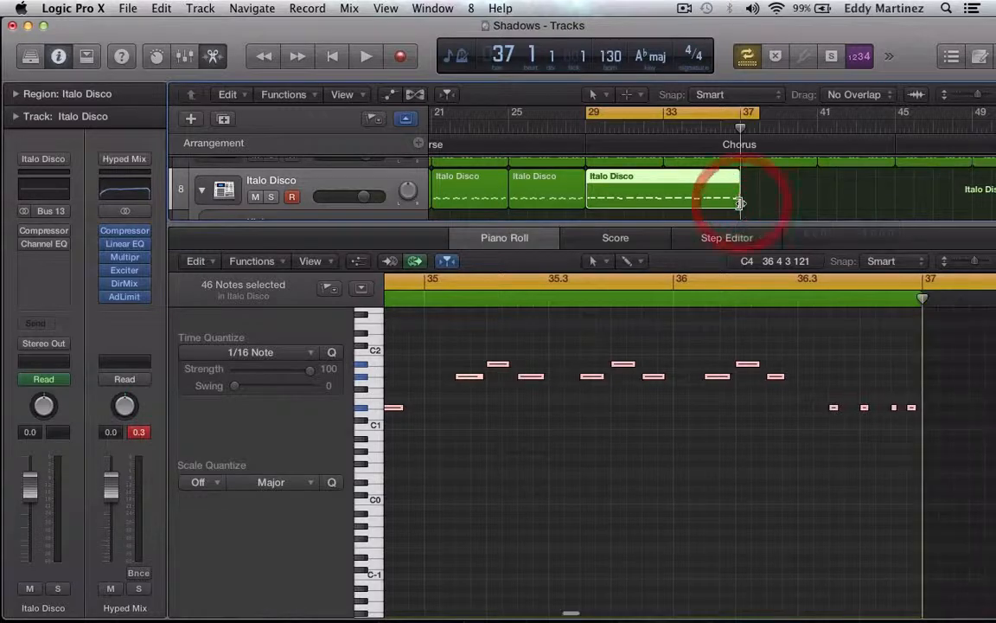
Close the Piano Roll and paste three consecutive copies of the trimmed chorus region from bar 37 to bar 61
click(685, 180)
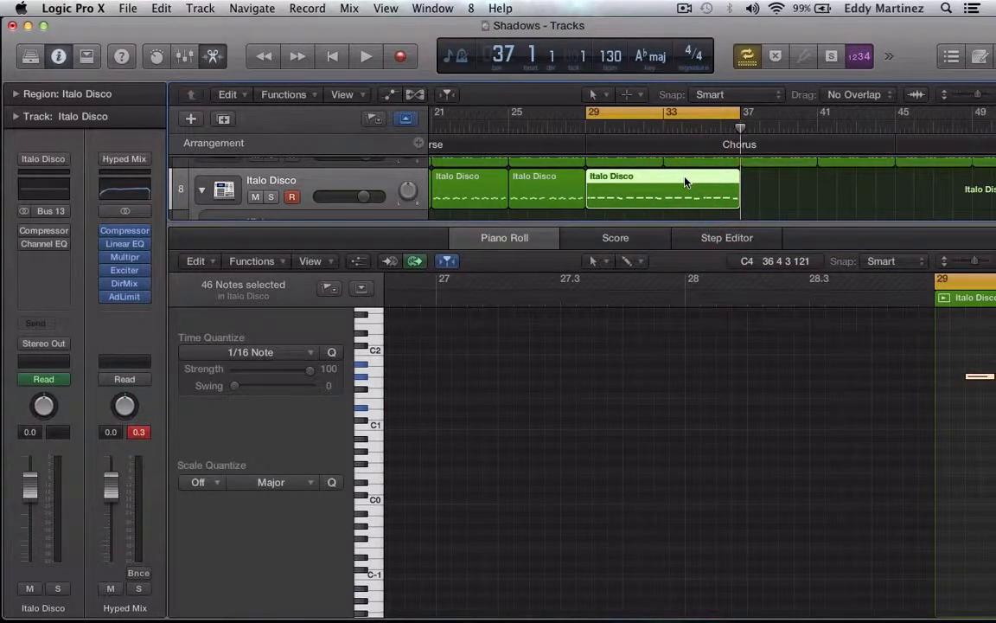
key(super+c)
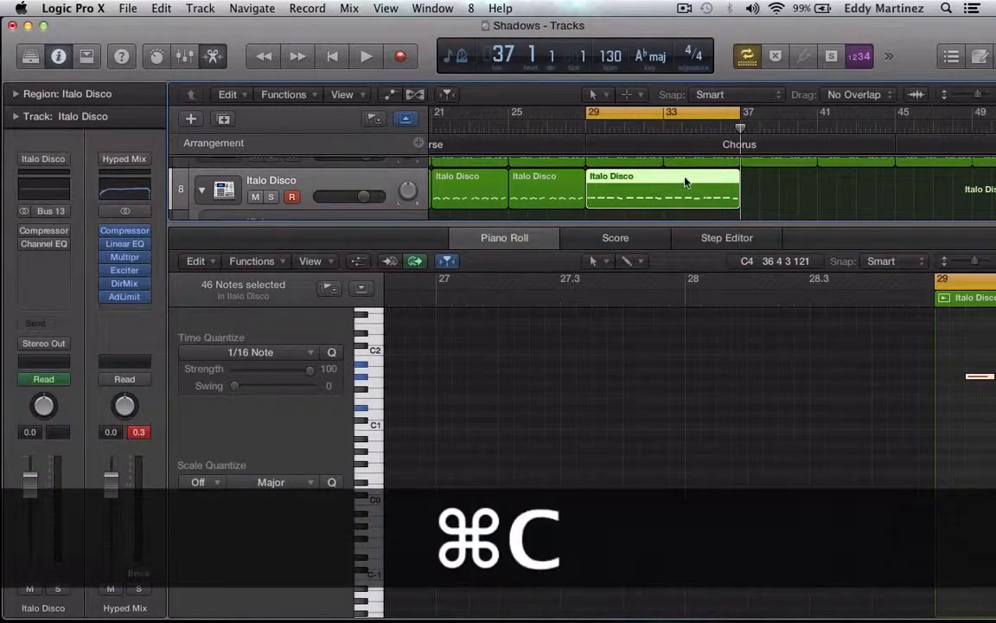
click(483, 234)
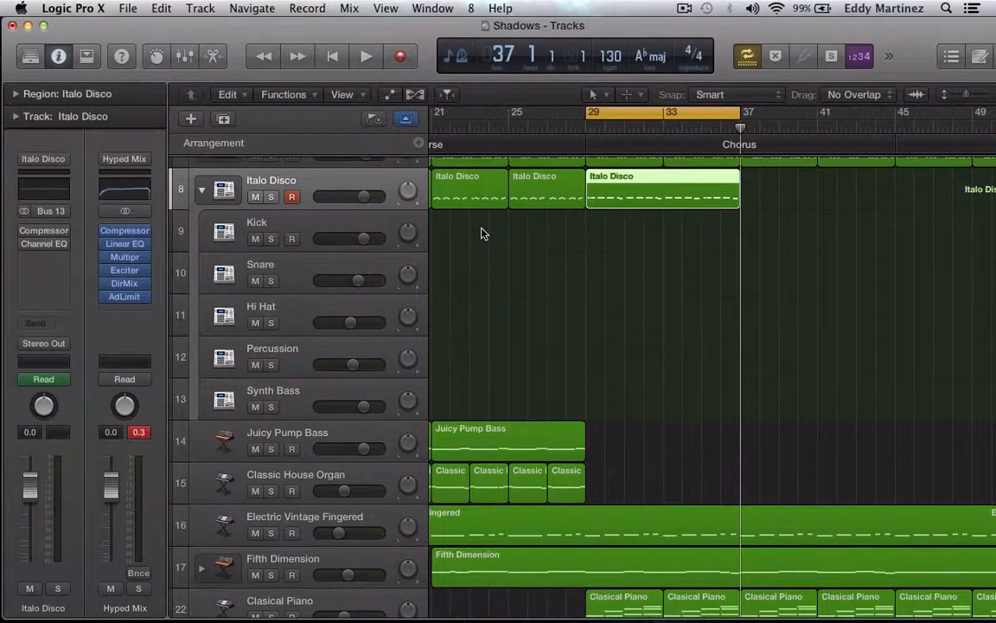
key(super+c)
key(super+v)
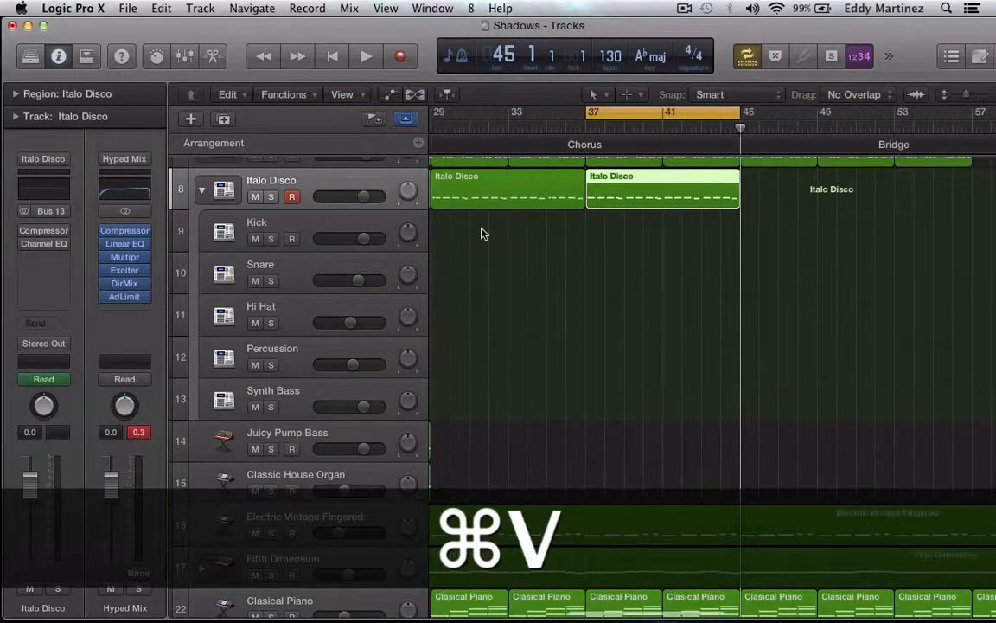
key(super+v)
key(super+v)
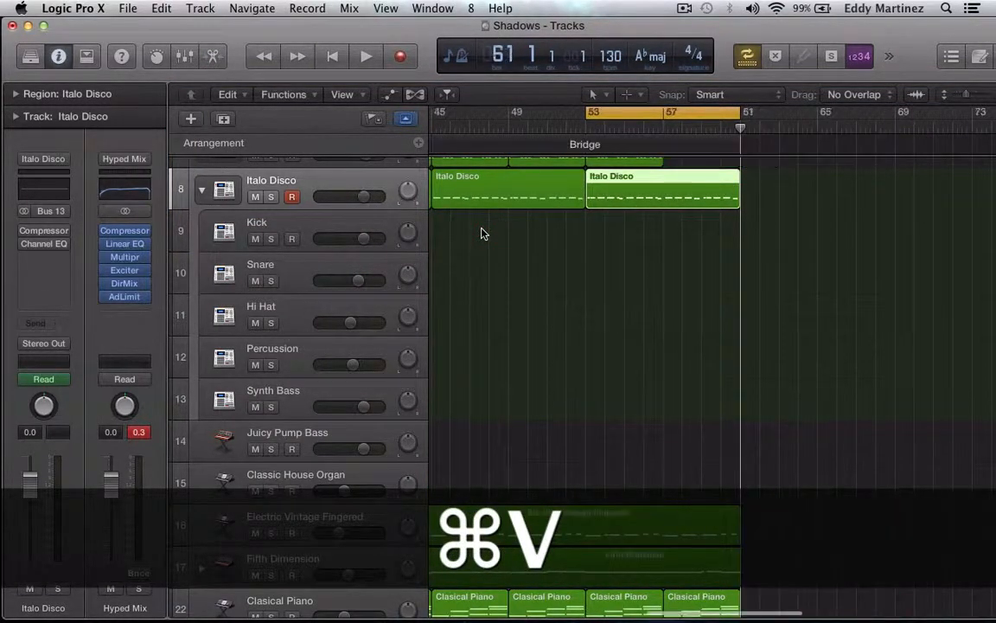
Split the last Italo Disco region at bar 57 and delete the part from bar 57 to bar 61
click(736, 216)
click(735, 186)
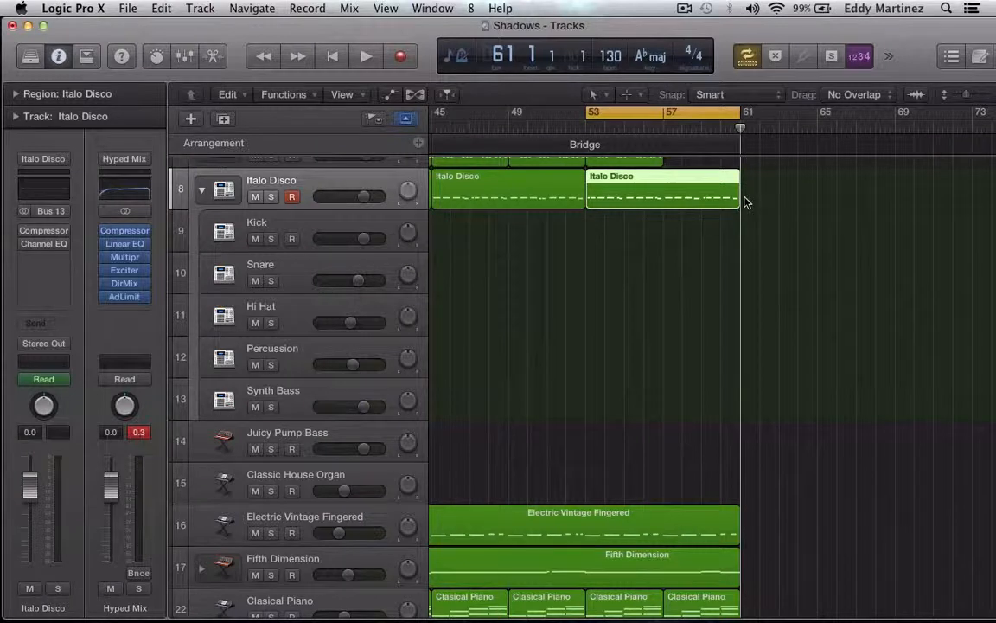
key(comma)
key(comma)
key(comma)
key(comma)
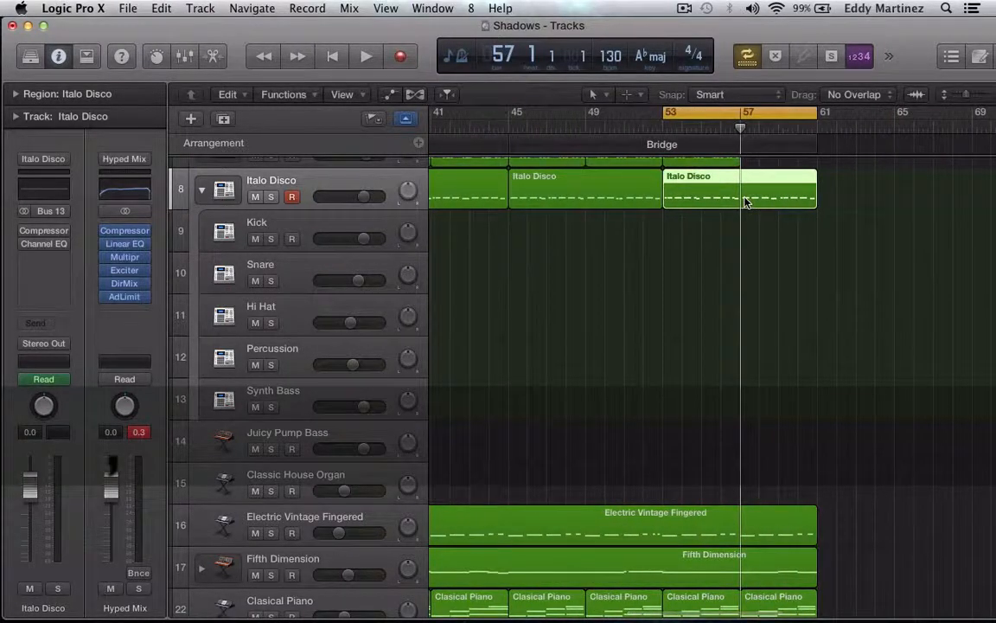
key(super+t)
click(752, 197)
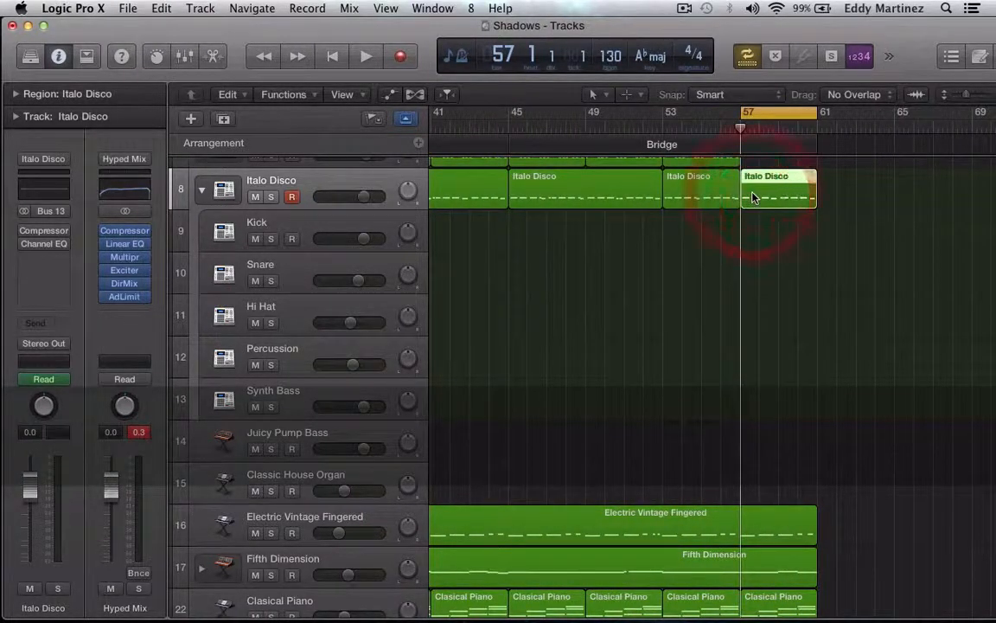
Turn off cycle mode and move the playhead back to bar 17 in the verse
scroll(753, 197, up, 1)
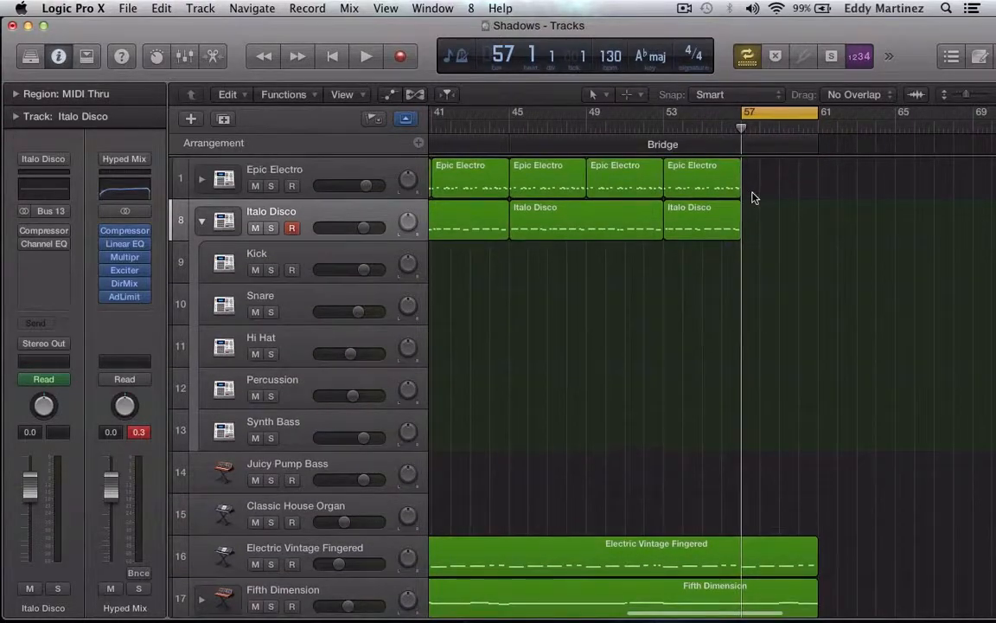
scroll(752, 197, down, 2)
scroll(753, 197, up, 2)
scroll(752, 197, left, 5)
scroll(753, 197, left, 4)
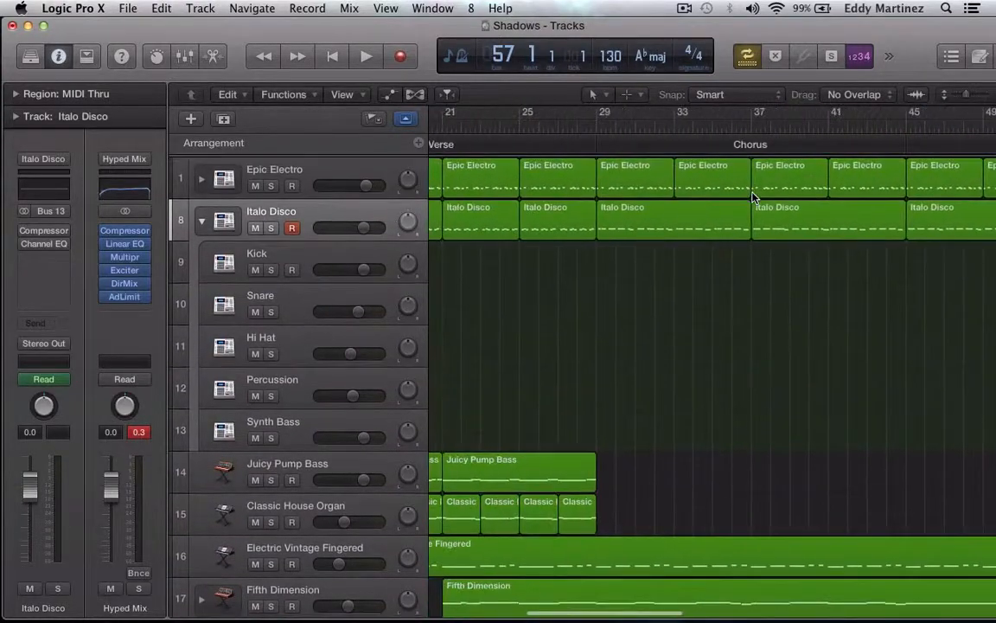
click(648, 322)
scroll(674, 284, left, 4)
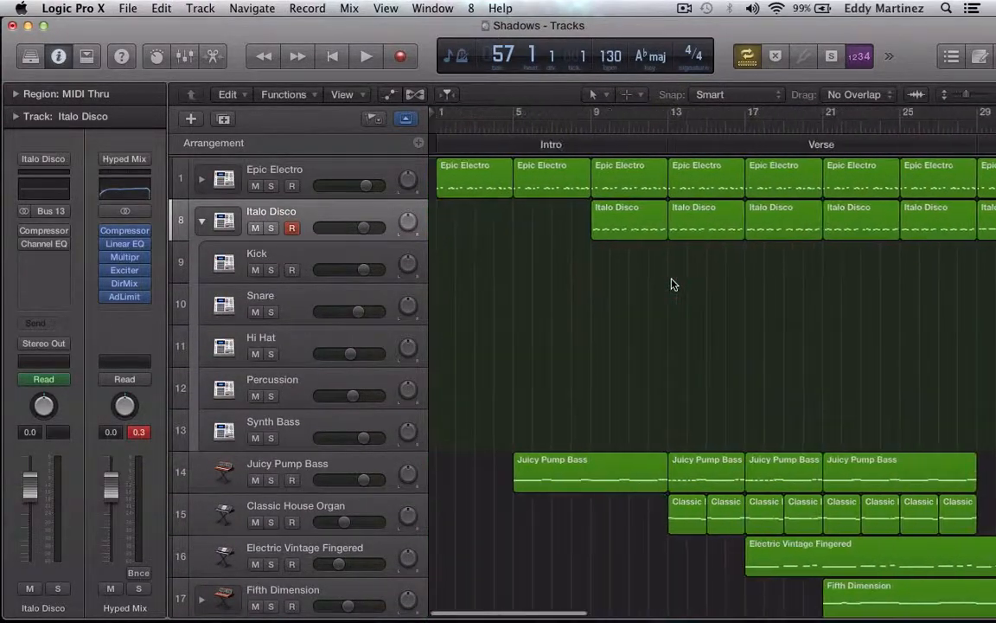
click(747, 57)
key(comma)
key(comma)
key(comma)
key(comma)
key(comma)
key(comma)
key(comma)
key(comma)
key(comma)
key(comma)
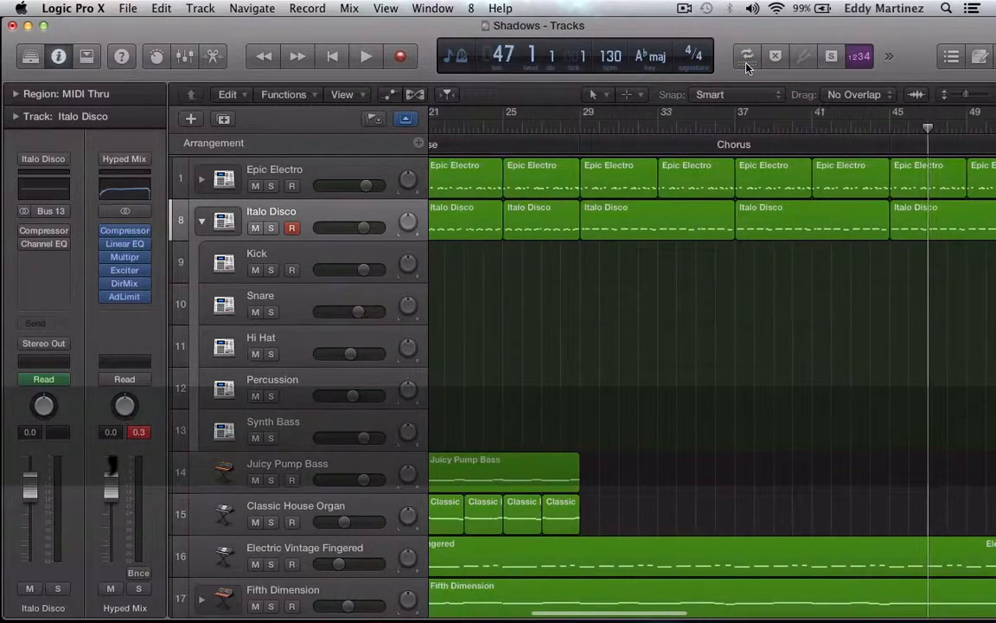
key(comma)
key(comma)
key(comma)
key(comma)
key(comma)
key(comma)
key(comma)
key(comma)
key(comma)
key(comma)
key(comma)
key(comma)
key(comma)
key(comma)
key(comma)
key(comma)
key(comma)
key(comma)
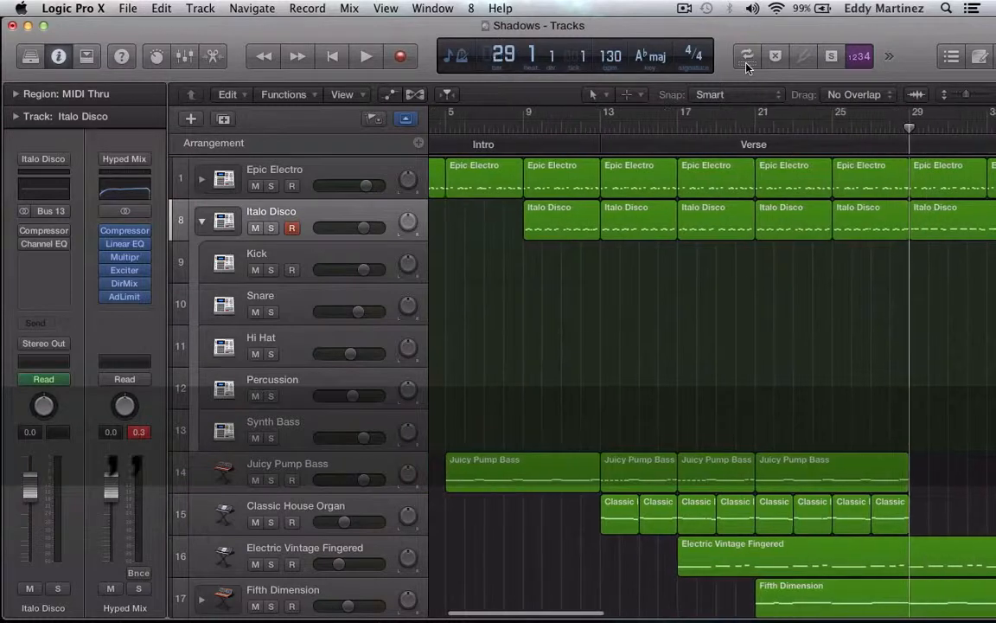
key(comma)
key(comma)
key(comma)
key(comma)
key(comma)
key(comma)
key(comma)
key(comma)
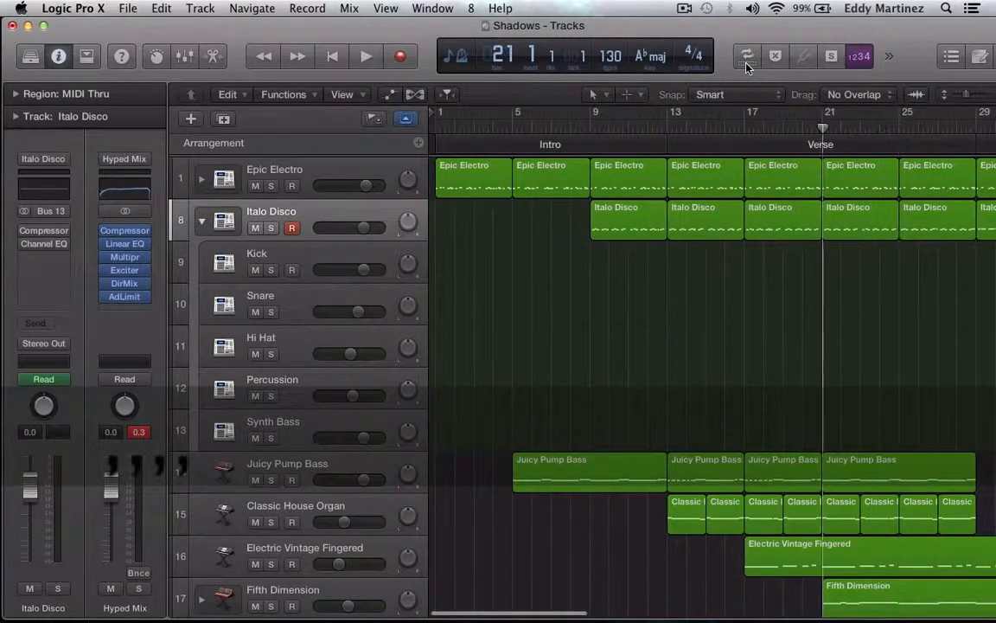
key(comma)
key(comma)
key(comma)
key(comma)
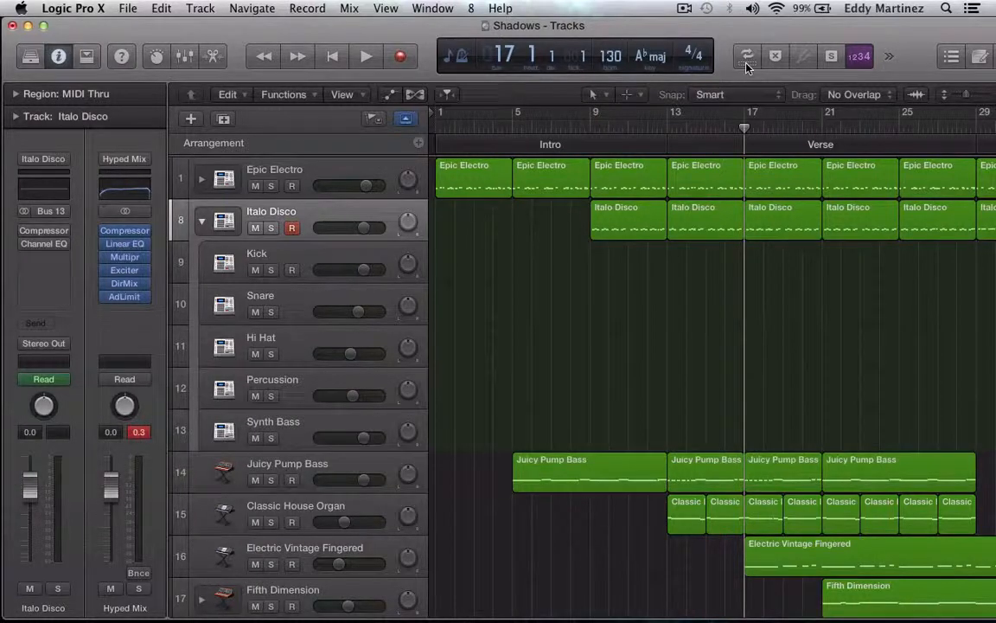
Play the arrangement from bar 17 into the chorus, hide the inspector during playback, and stop at bar 42
key(space)
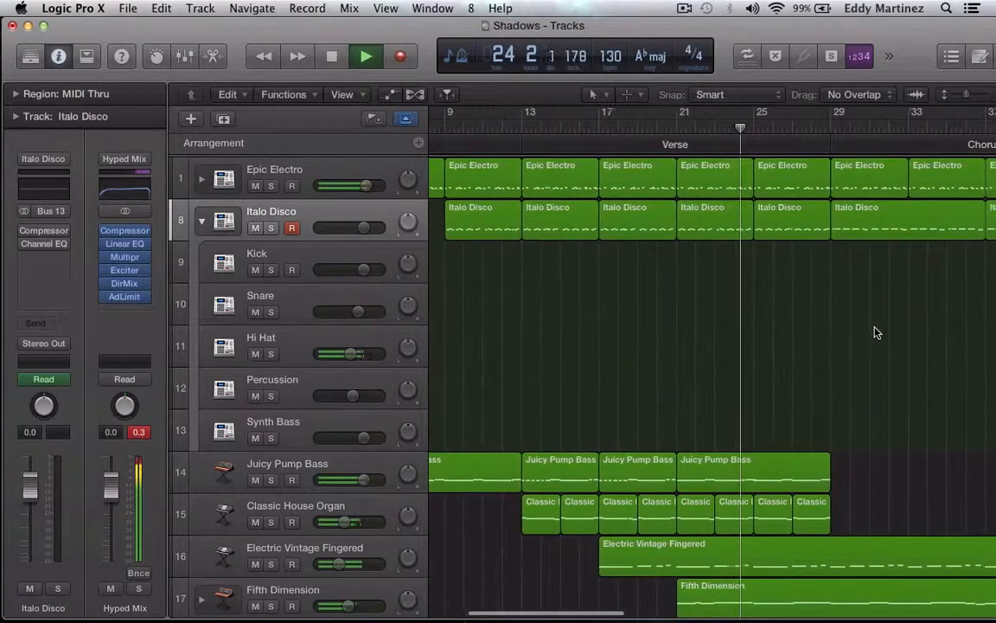
click(56, 58)
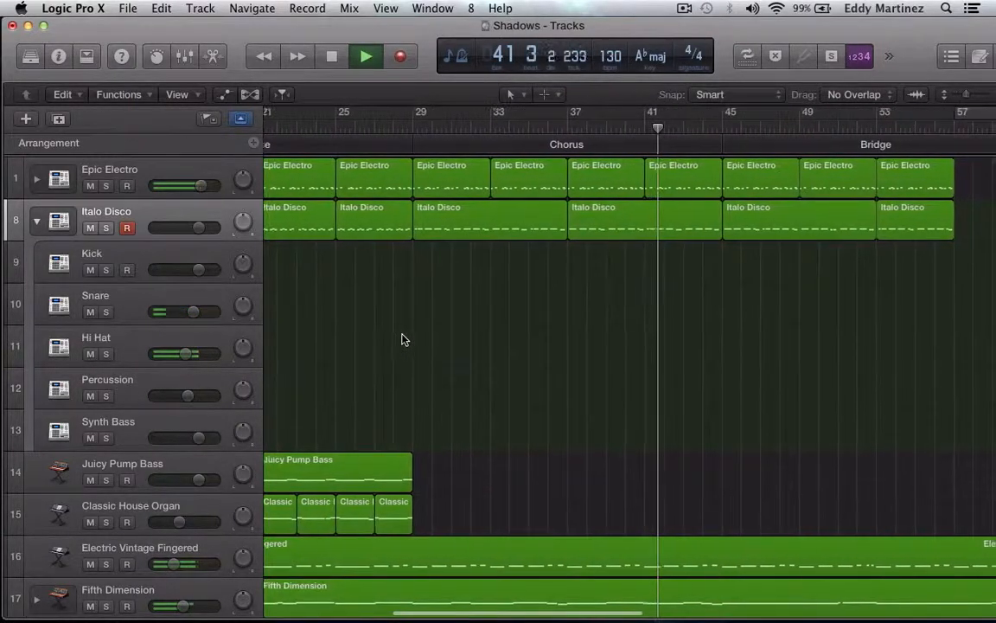
key(space)
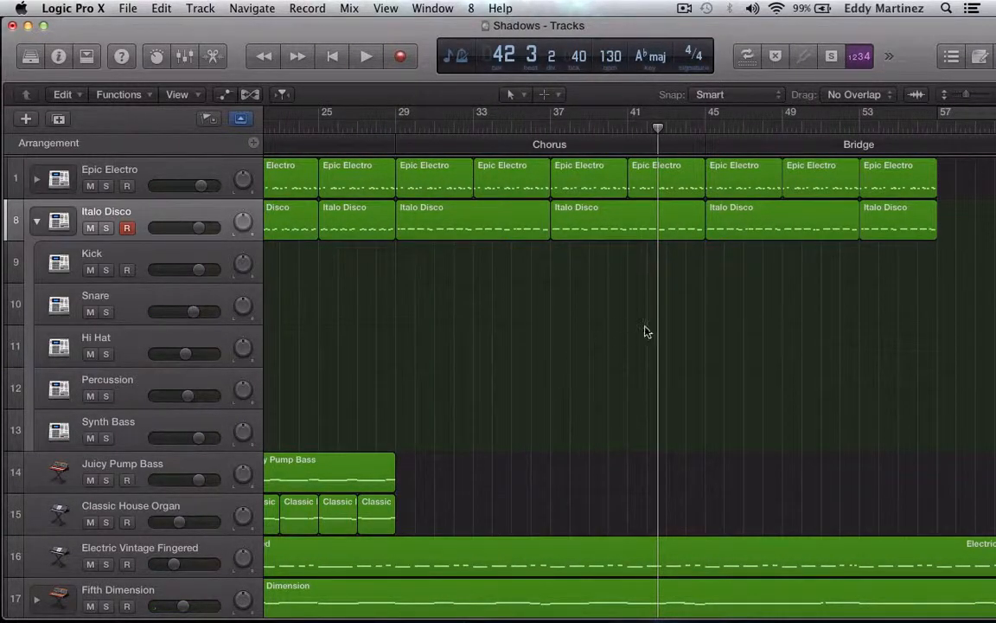
Select the regions on all tracks from the verse at bar 13 through the bridge's end at bar 61 and copy them
scroll(649, 331, right, 5)
scroll(651, 331, left, 4)
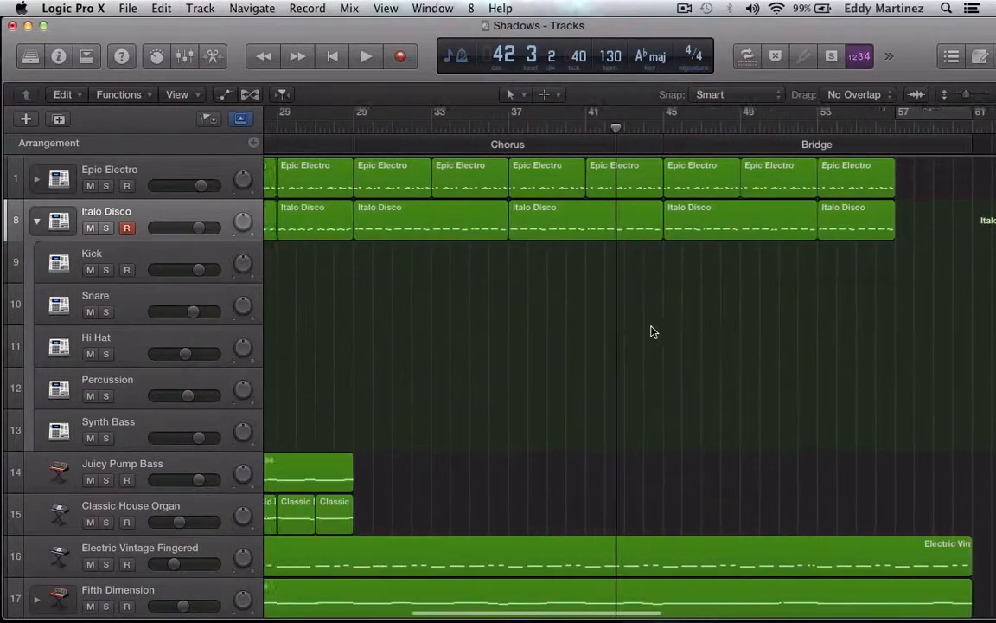
scroll(653, 332, left, 10)
scroll(653, 331, down, 5)
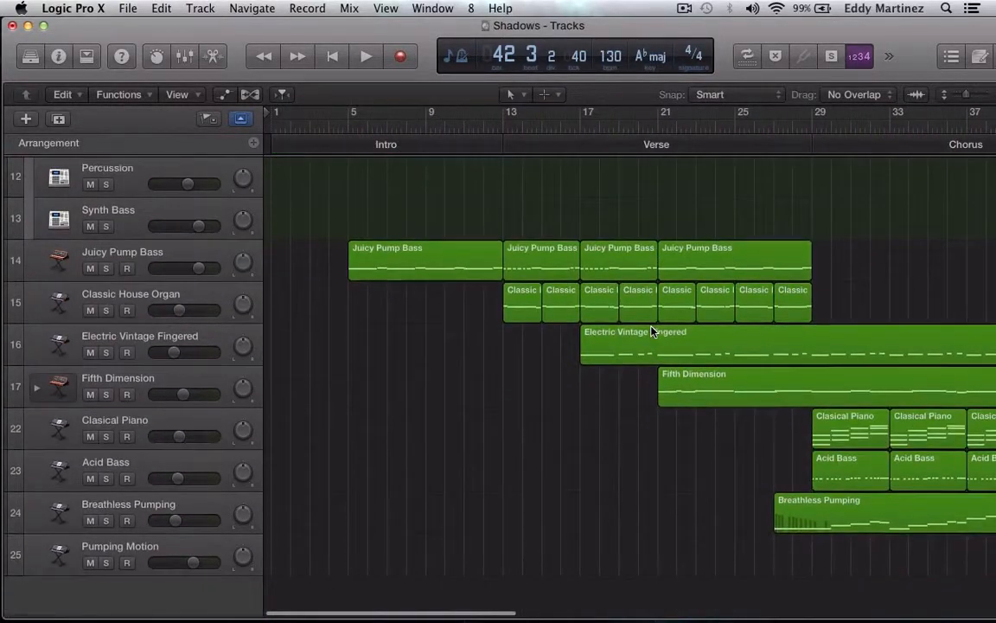
scroll(653, 331, right, 8)
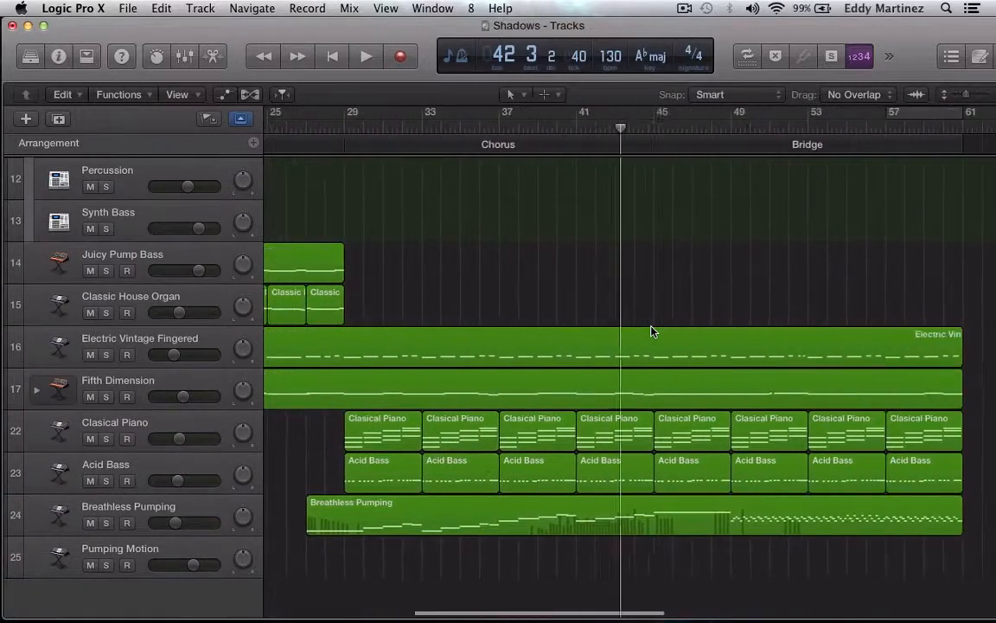
scroll(653, 331, right, 4)
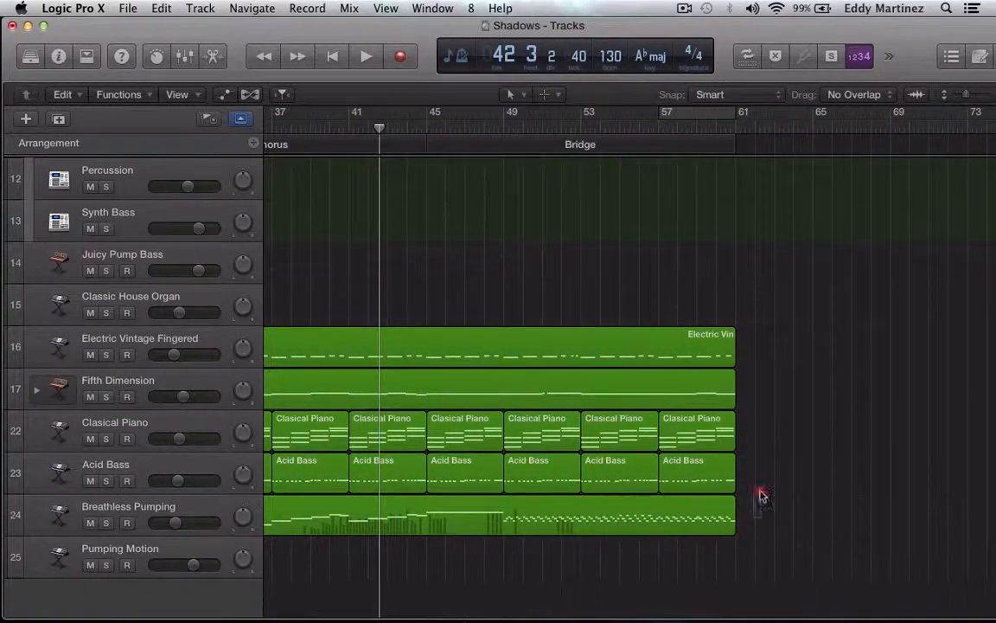
drag(761, 496, 535, 160)
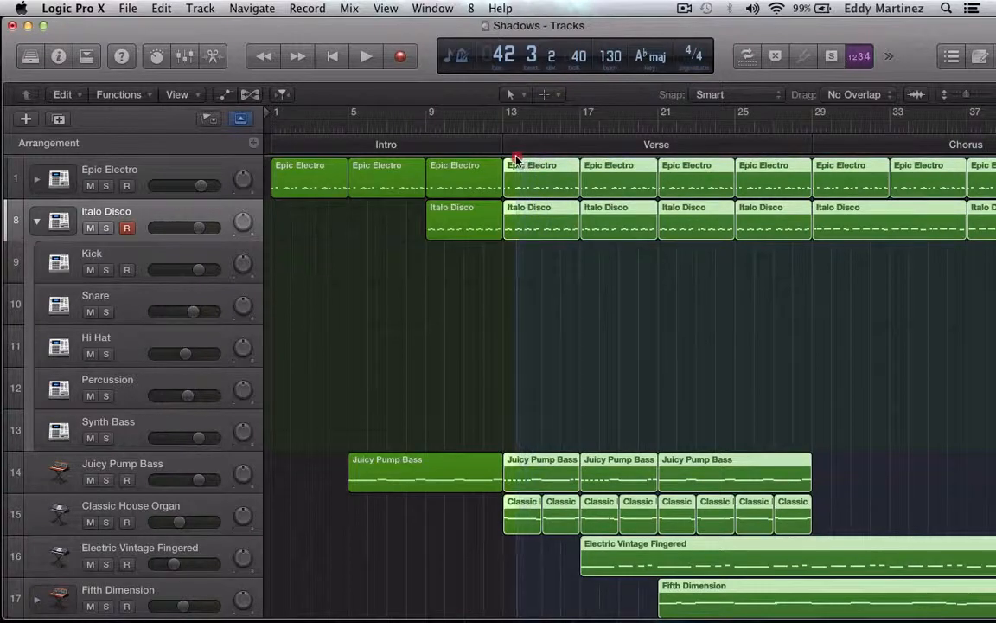
drag(514, 161, 511, 156)
key(super+c)
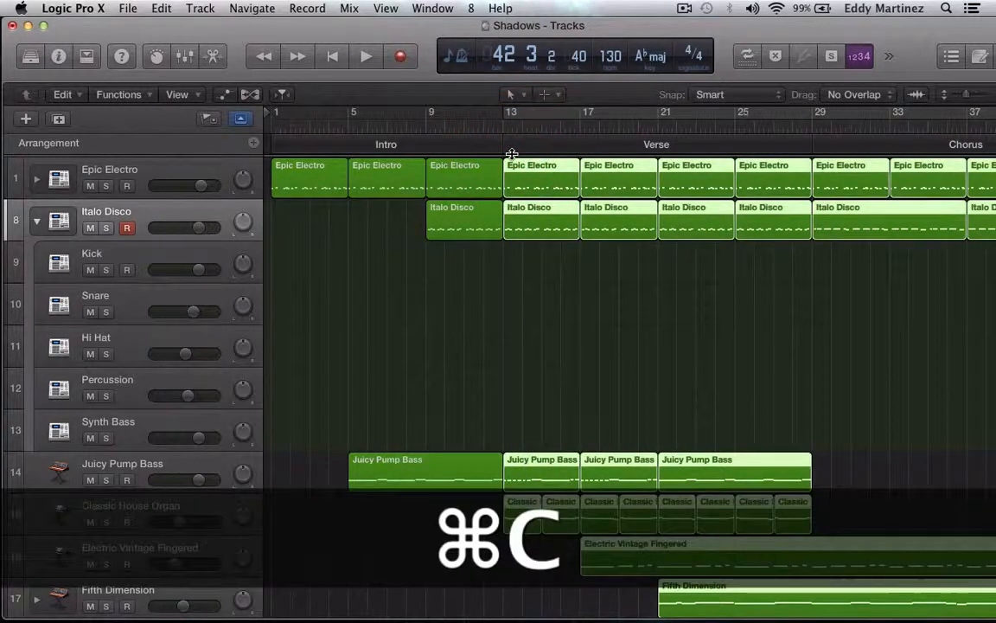
scroll(651, 271, right, 10)
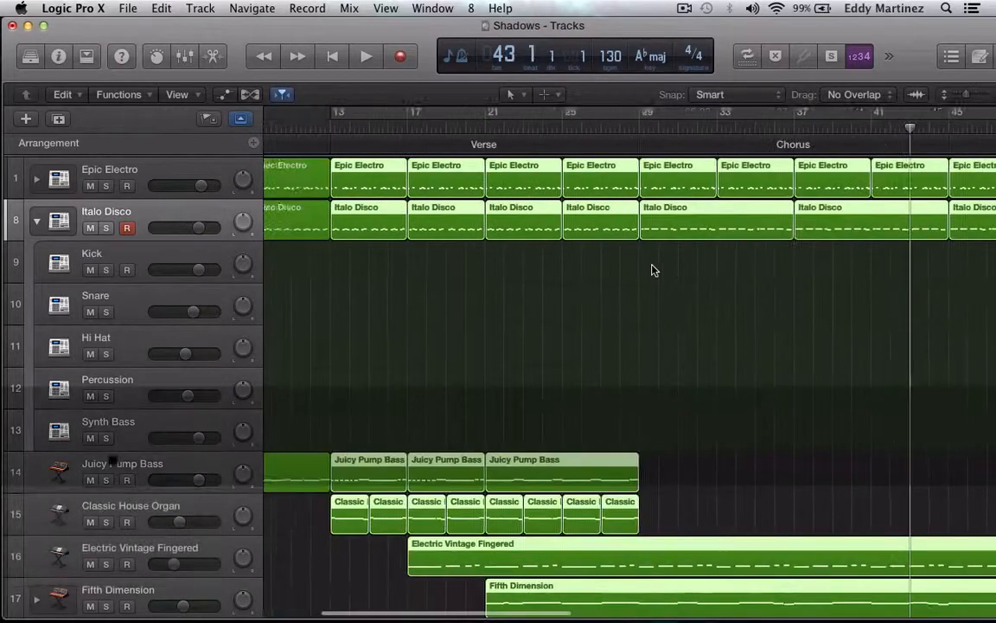
Move the playhead to bar 61 at the bridge's end and paste the copied regions there, including their automation data
key(period)
key(period)
key(period)
key(period)
key(period)
key(period)
key(period)
key(period)
key(period)
key(period)
key(period)
key(period)
key(period)
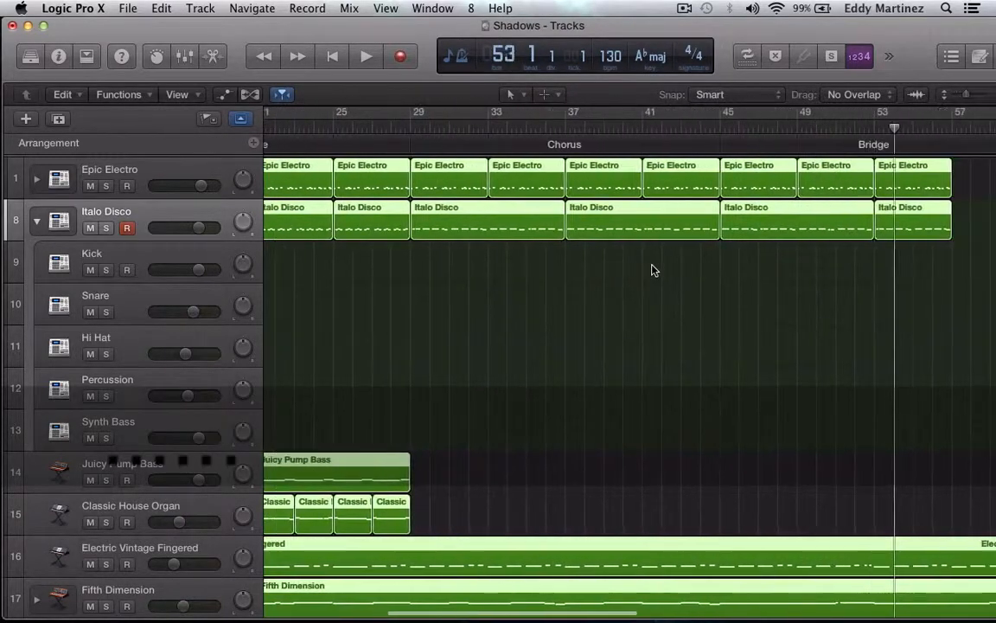
key(period)
key(period)
key(period)
key(period)
key(period)
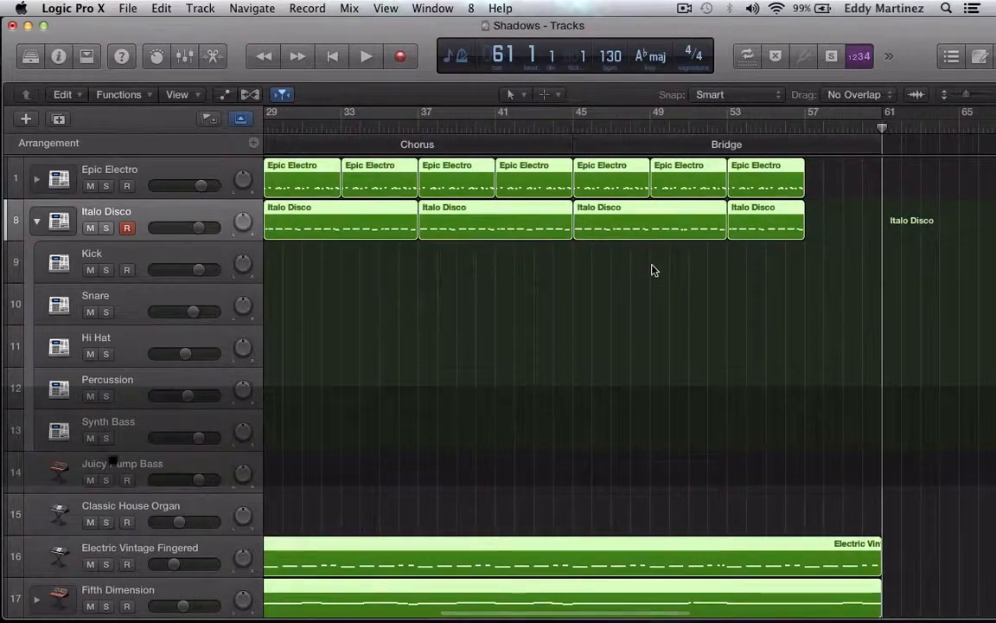
key(super)
key(super+v)
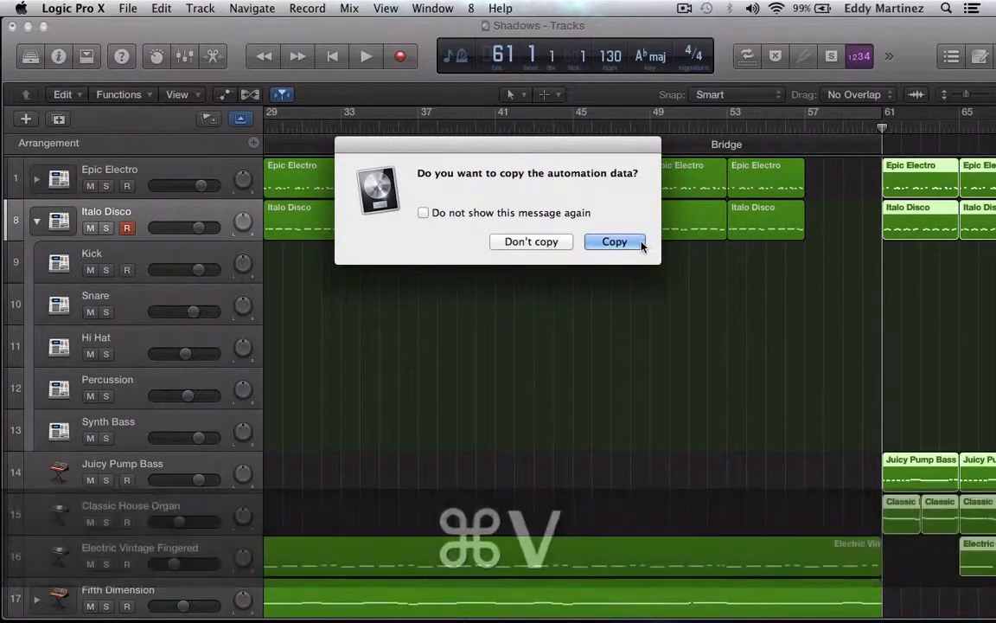
click(613, 241)
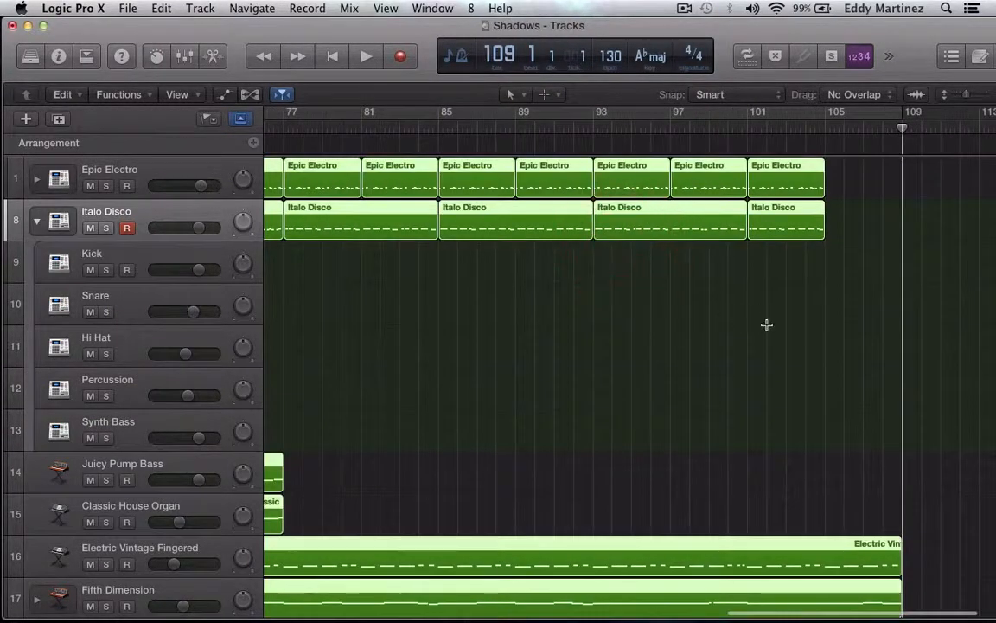
Examine the pasted regions on all tracks from bar 61 to bar 109 against the original verse, chorus and bridge
scroll(766, 324, down, 2)
scroll(766, 324, left, 10)
scroll(766, 324, up, 1)
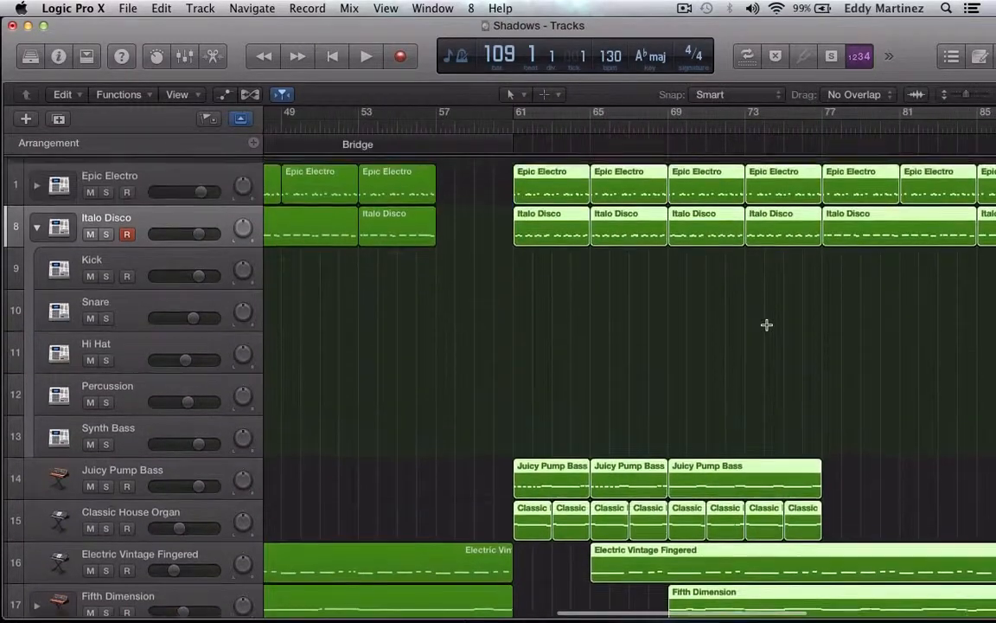
scroll(766, 324, left, 2)
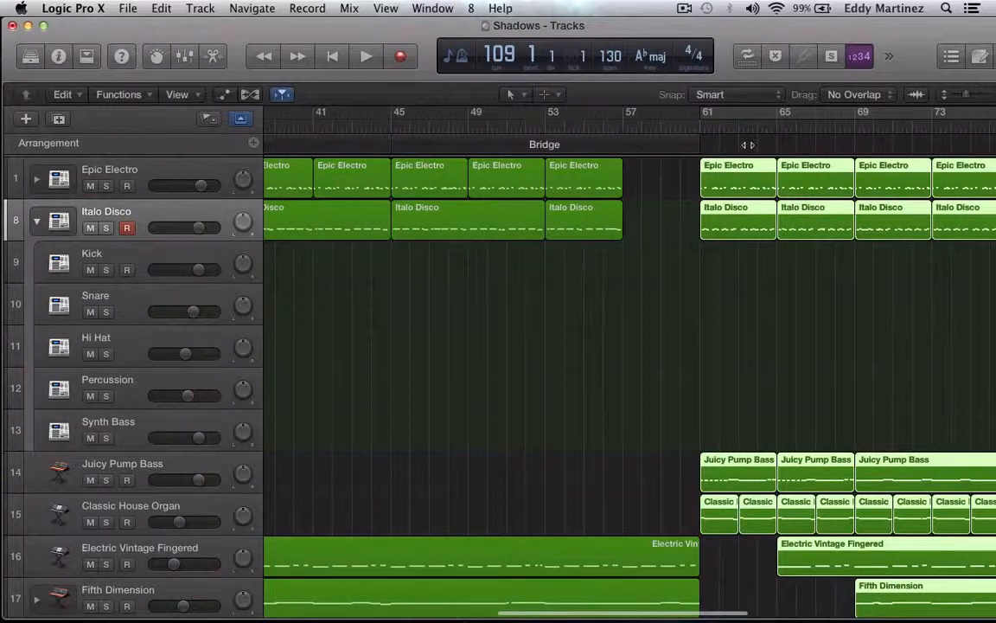
scroll(759, 144, right, 15)
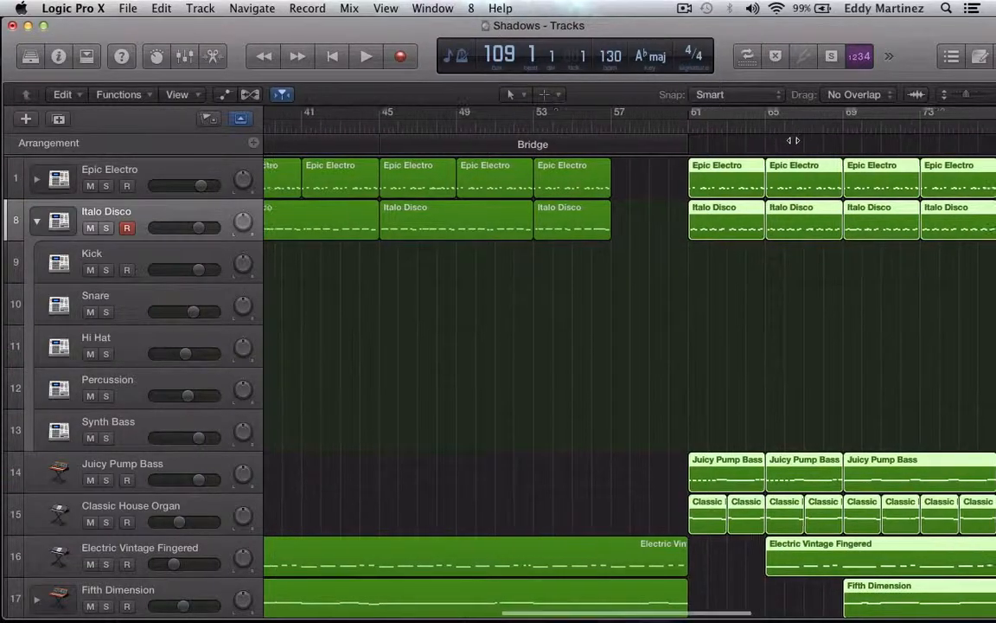
scroll(792, 140, right, 3)
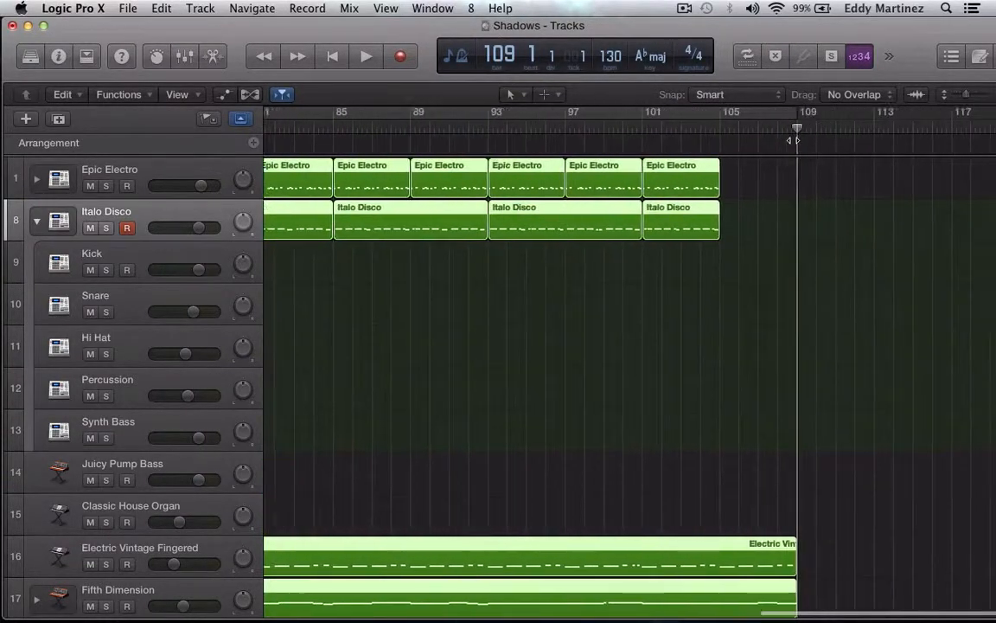
scroll(792, 140, down, 5)
scroll(792, 140, left, 4)
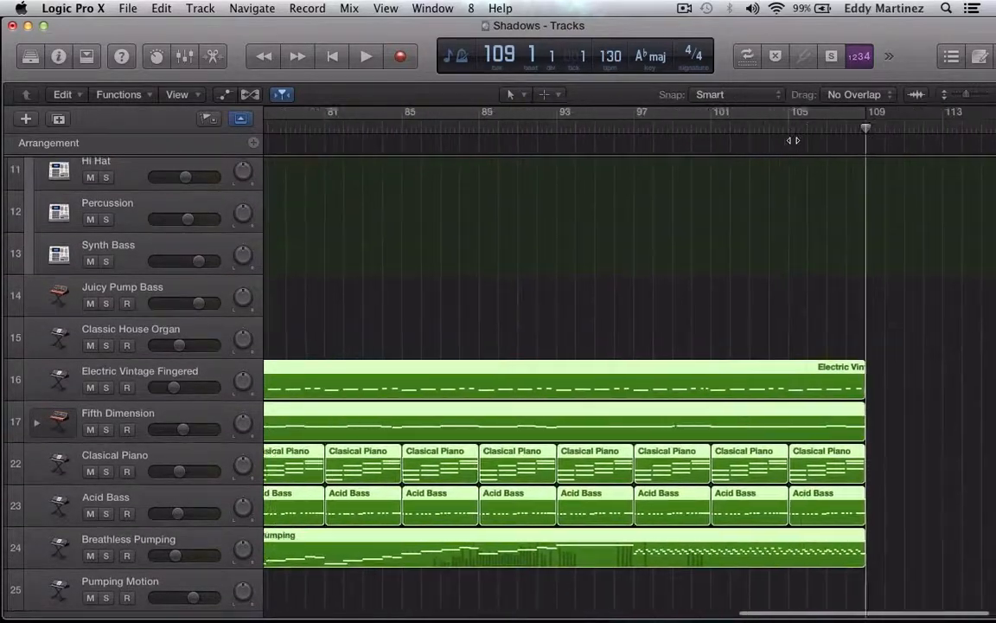
scroll(792, 140, up, 5)
scroll(792, 140, left, 6)
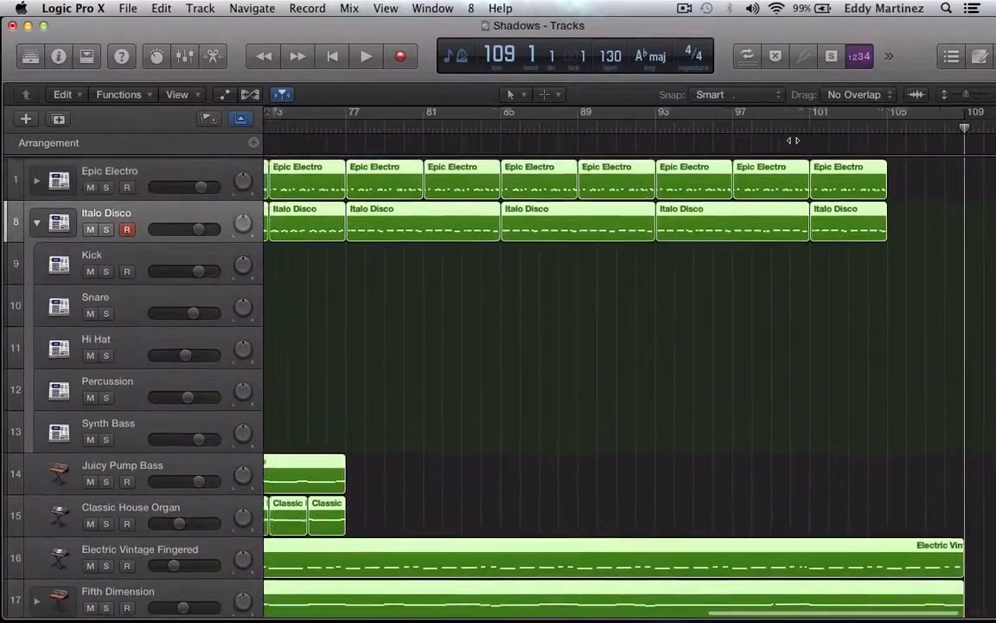
scroll(792, 140, down, 5)
scroll(792, 140, left, 12)
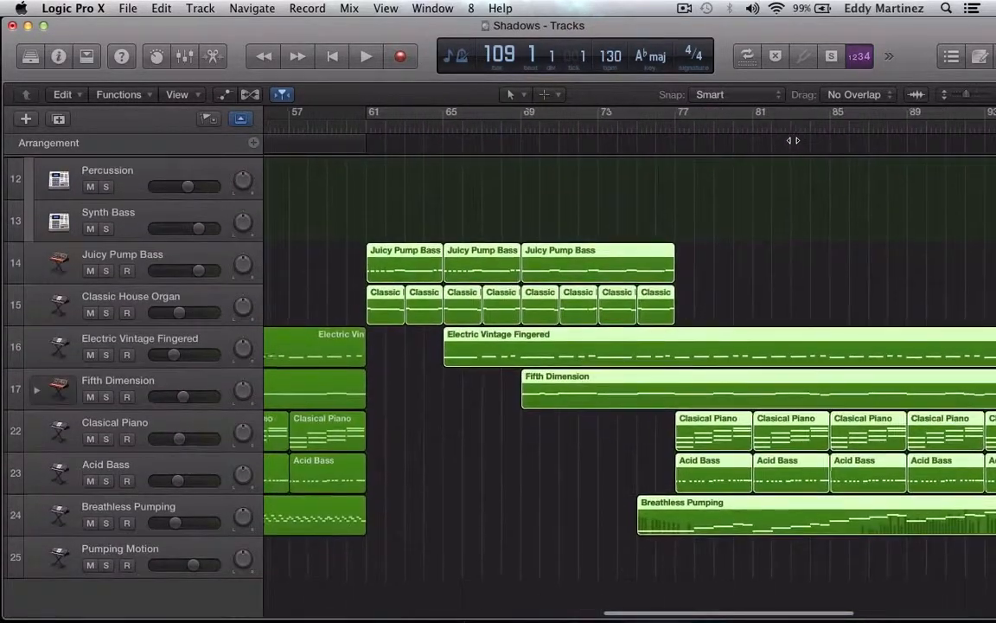
scroll(792, 140, left, 1)
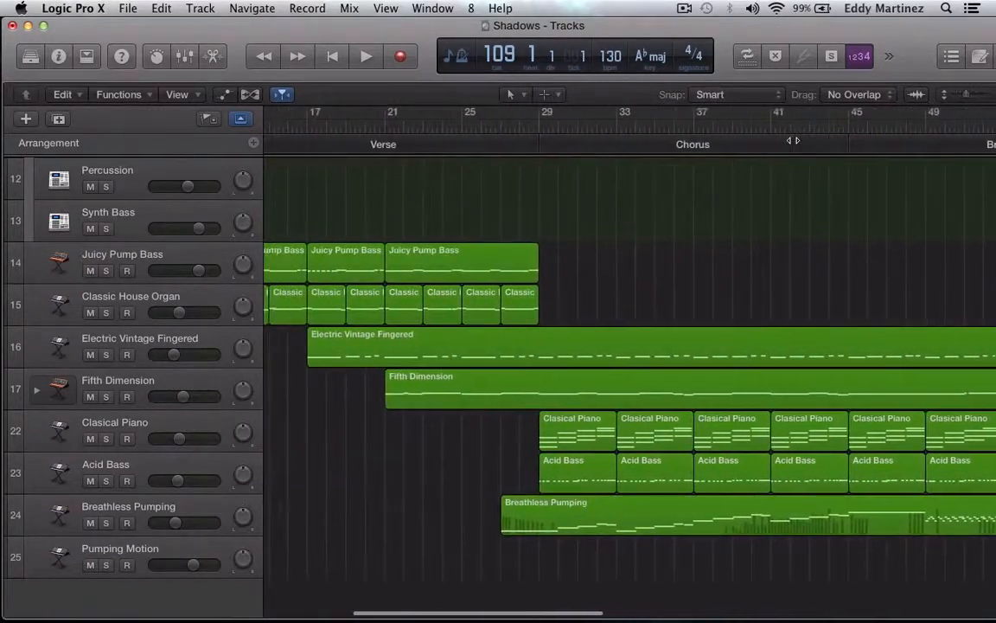
scroll(792, 140, left, 2)
scroll(792, 140, right, 12)
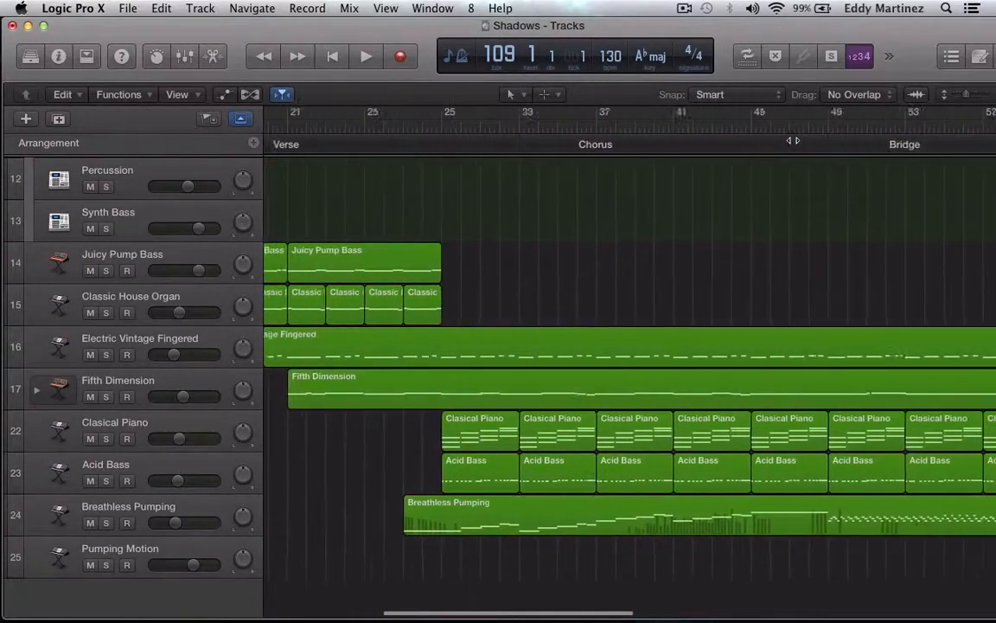
scroll(792, 140, right, 3)
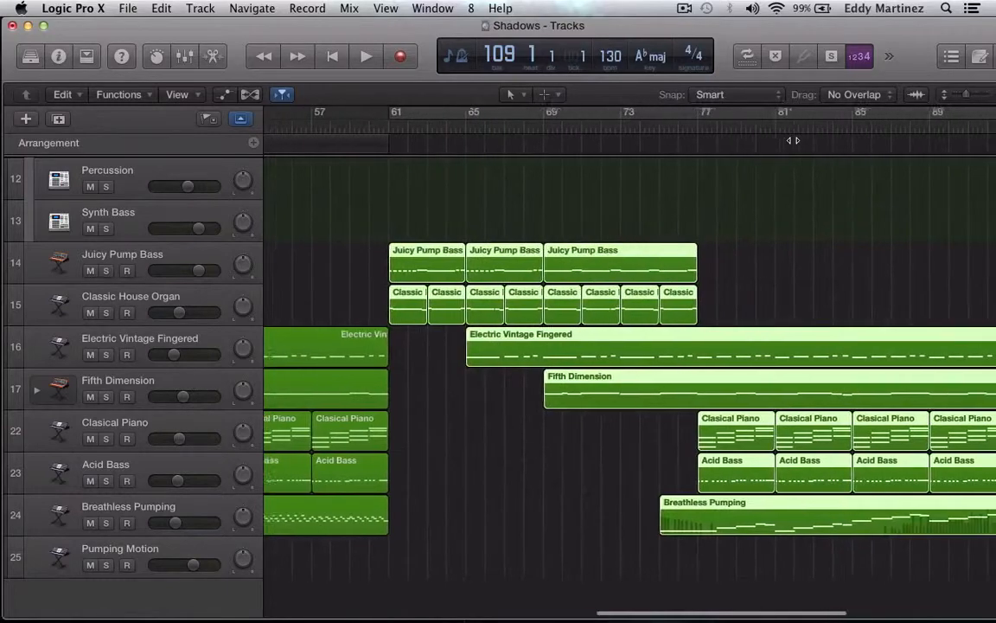
scroll(792, 140, left, 4)
scroll(792, 140, up, 1)
scroll(792, 140, up, 4)
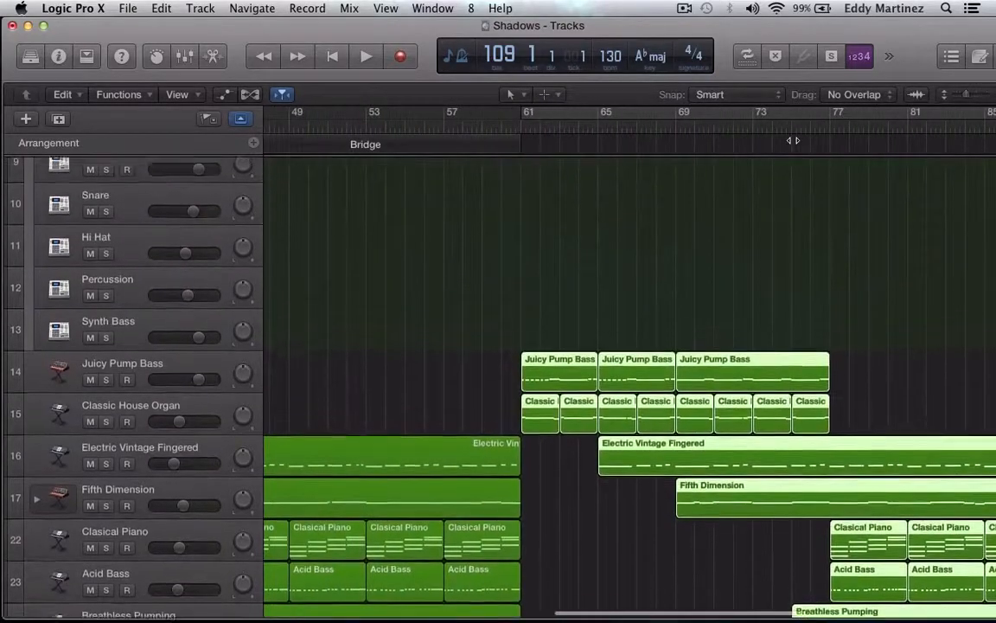
scroll(793, 140, up, 1)
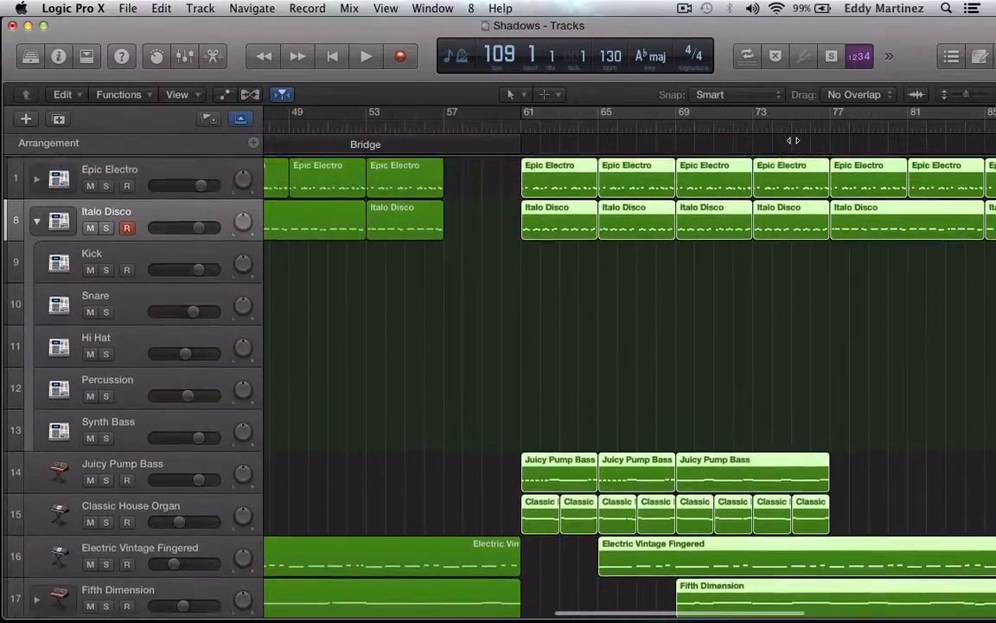
scroll(792, 140, down, 5)
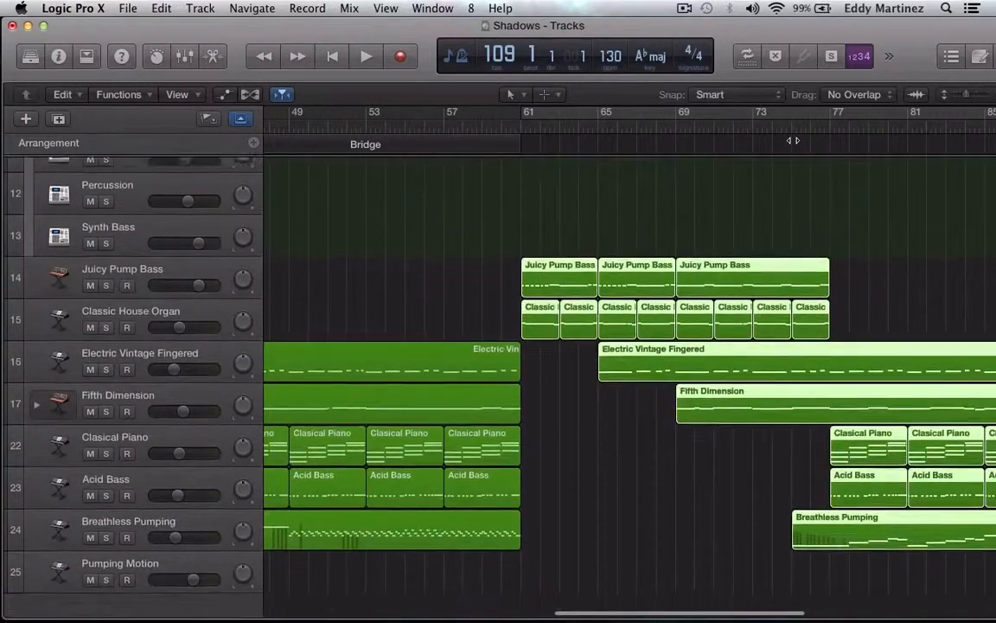
scroll(792, 140, up, 5)
scroll(792, 140, right, 5)
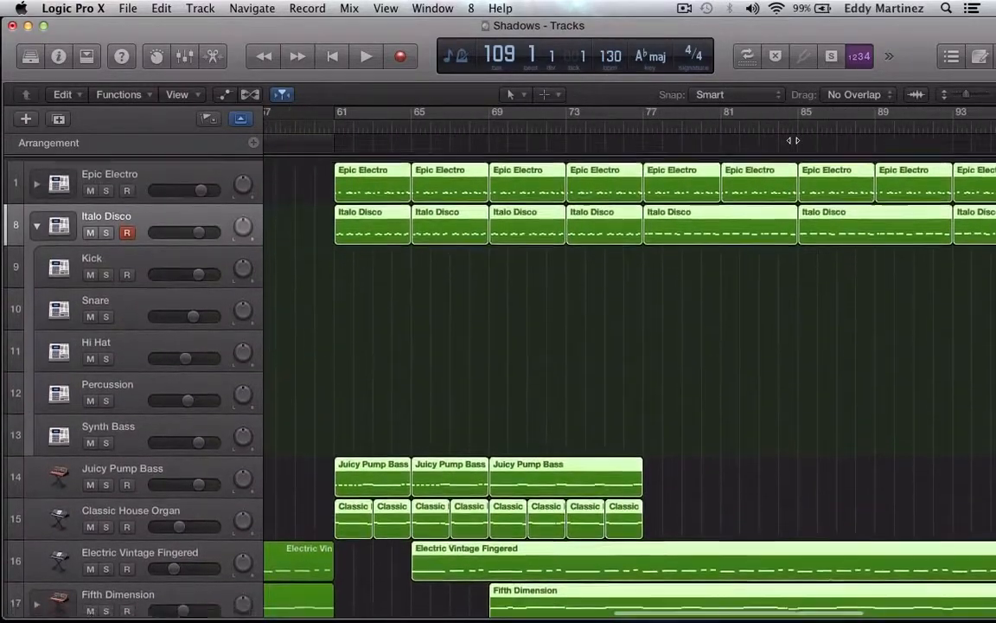
scroll(568, 215, right, 3)
scroll(568, 215, down, 5)
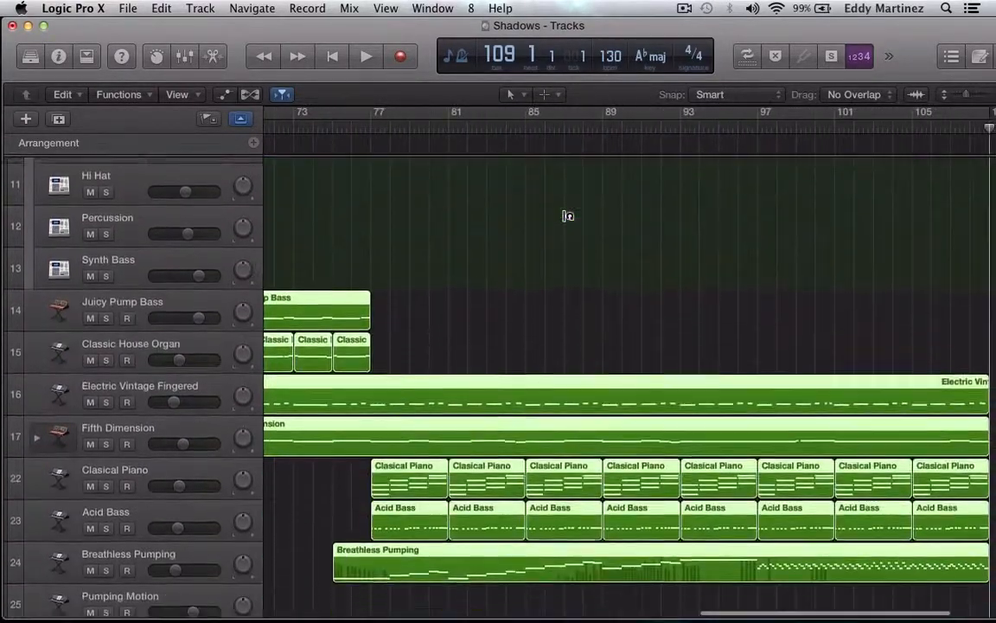
scroll(568, 216, up, 5)
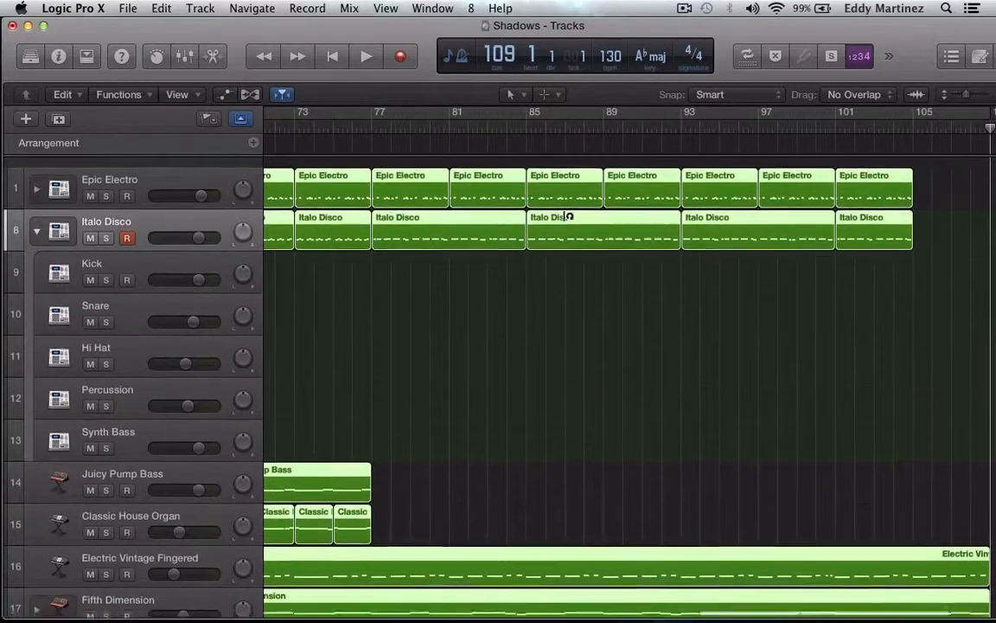
scroll(568, 215, left, 7)
scroll(568, 215, left, 1)
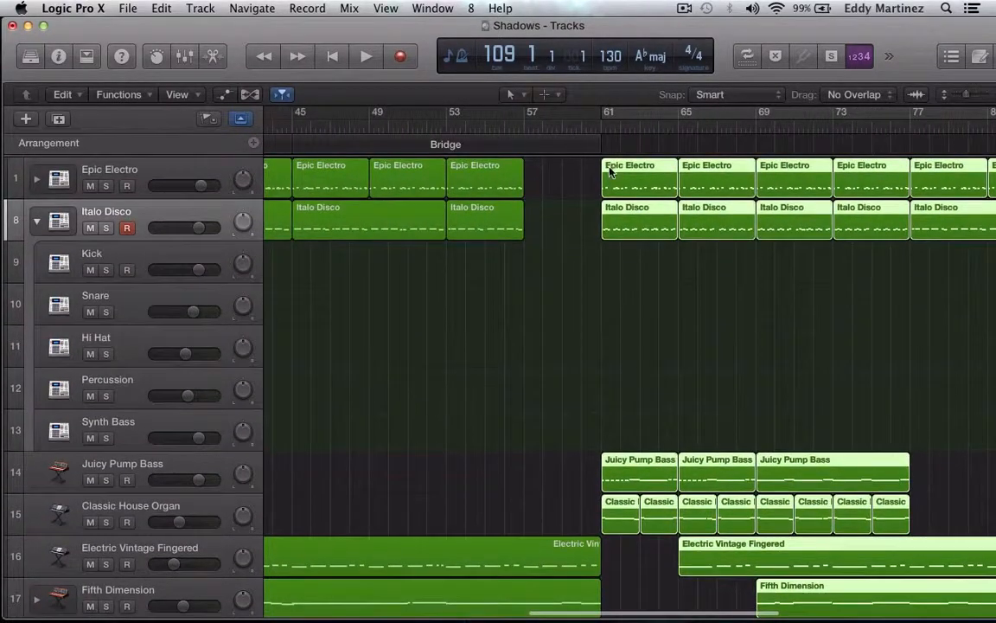
Add an arrangement marker at bar 61, set its type to Verse, and extend it to bar 77
click(252, 145)
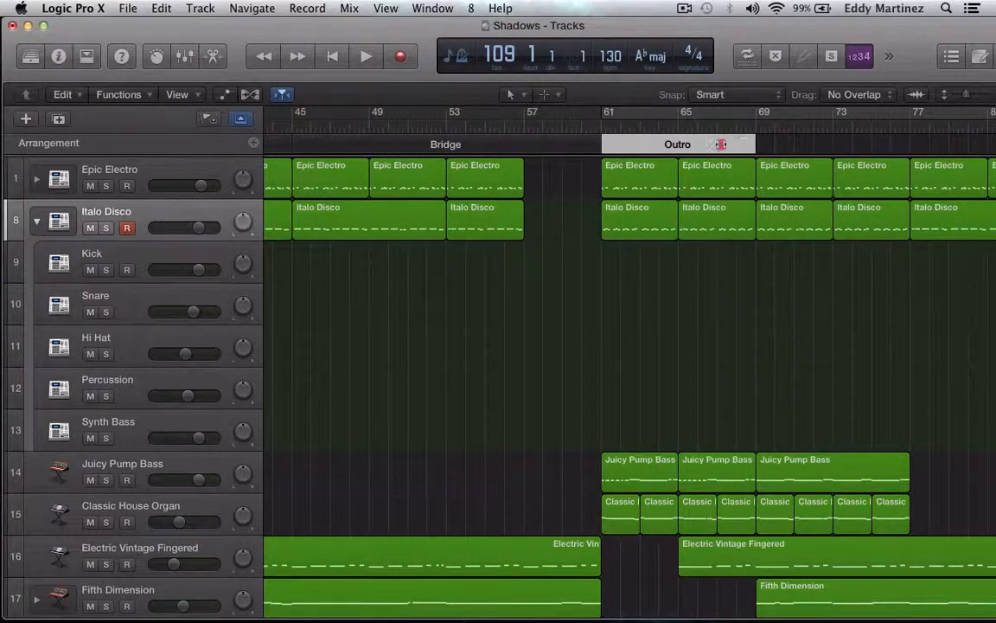
click(720, 144)
click(675, 145)
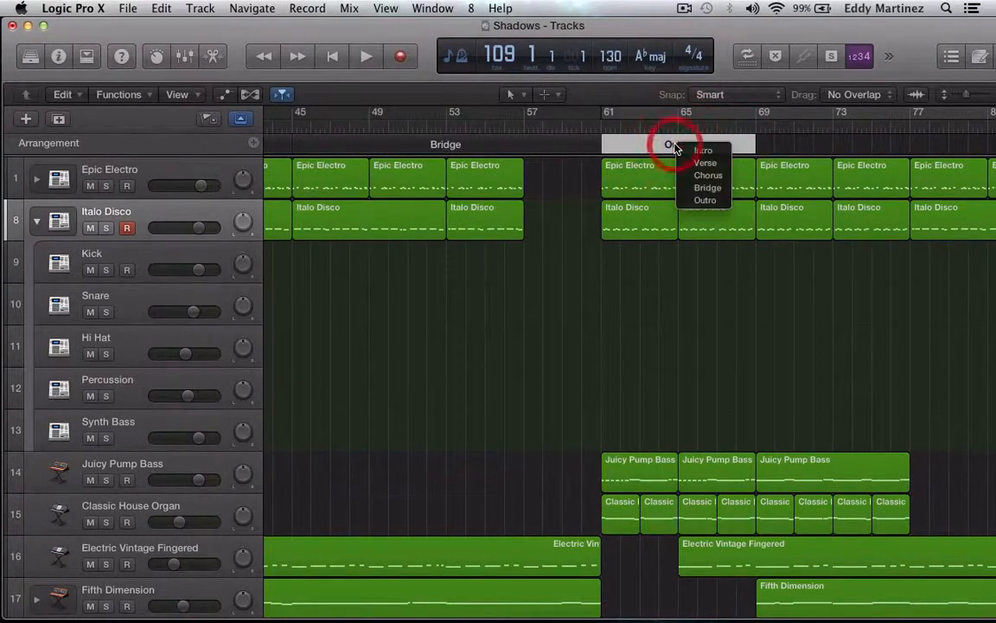
click(706, 162)
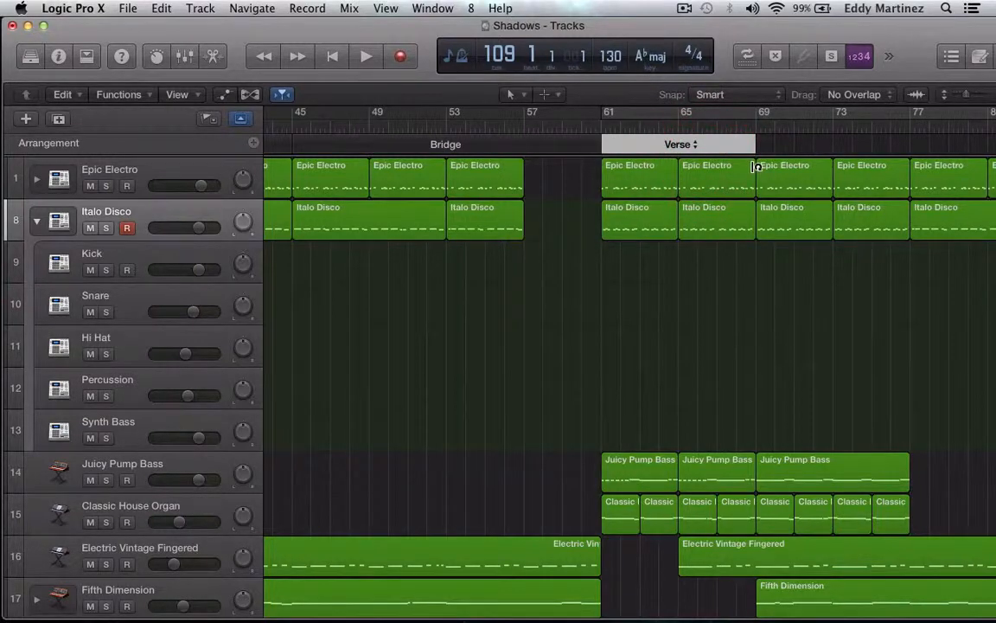
scroll(756, 166, down, 1)
scroll(757, 167, up, 1)
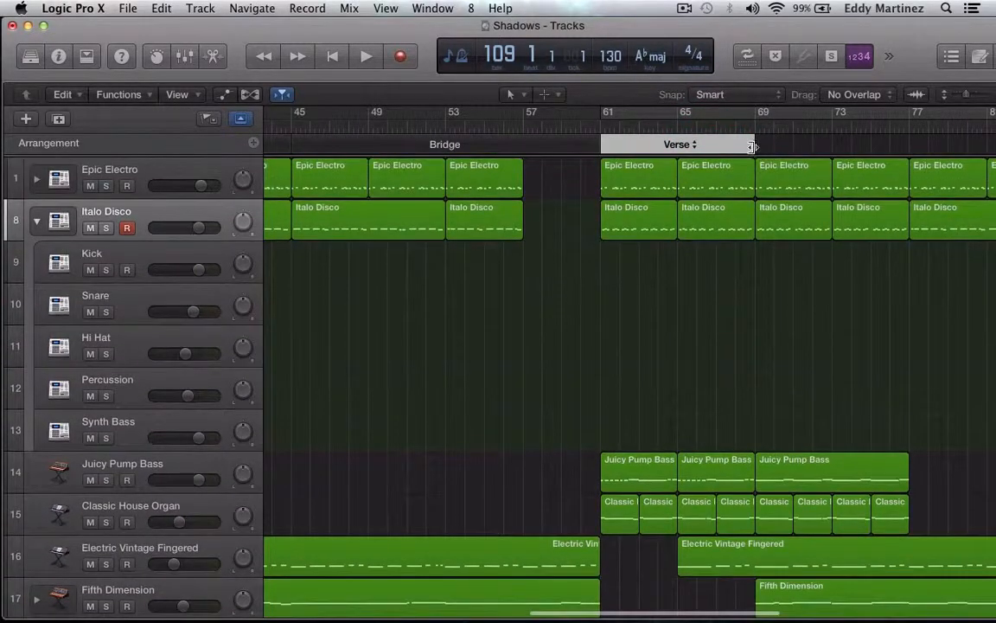
drag(753, 145, 909, 167)
Add a Chorus arrangement marker following the new verse at bar 77 and extend it to bar 101
scroll(910, 167, right, 5)
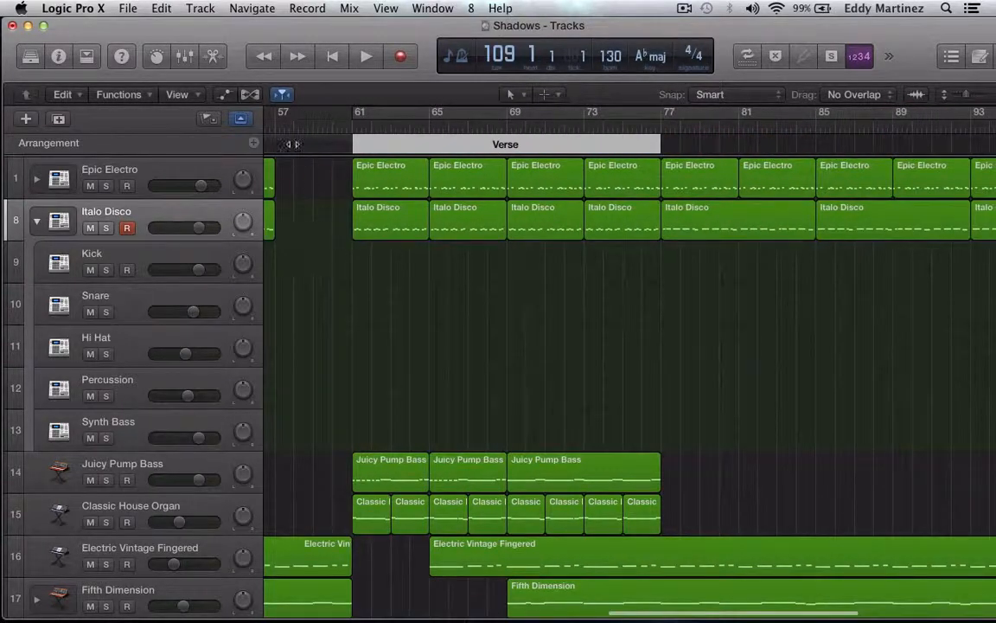
click(253, 145)
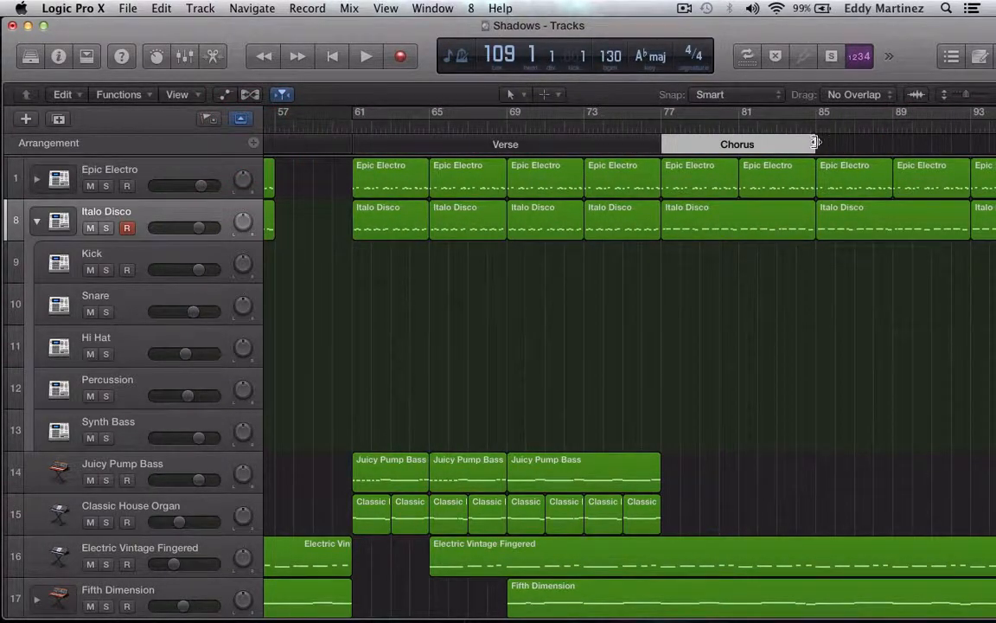
mouse_move(815, 144)
mouse_down()
mouse_move(942, 149)
mouse_move(992, 138)
mouse_move(971, 142)
mouse_up()
scroll(906, 183, right, 6)
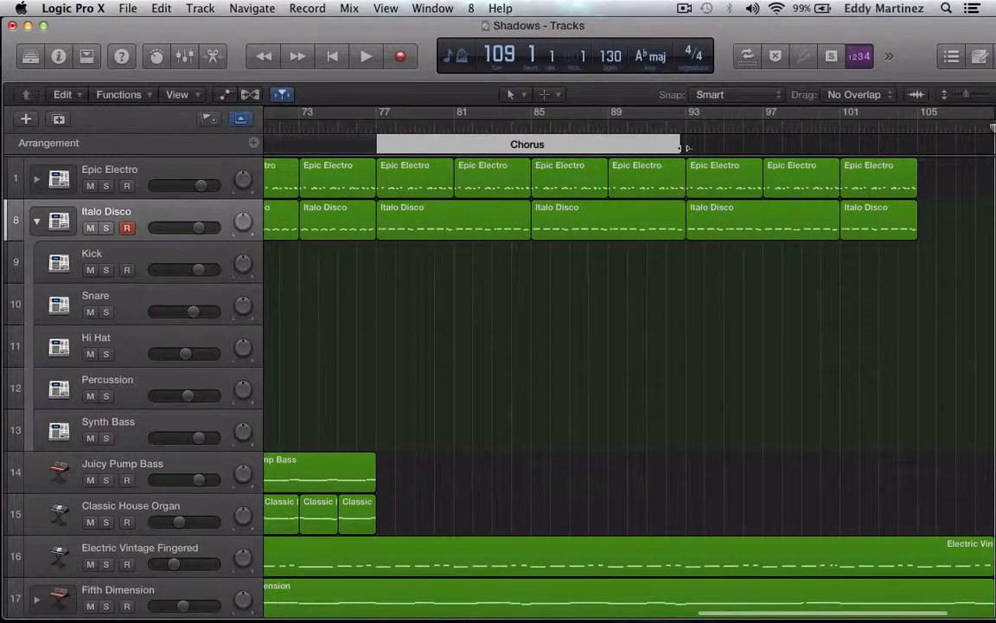
drag(680, 147, 840, 159)
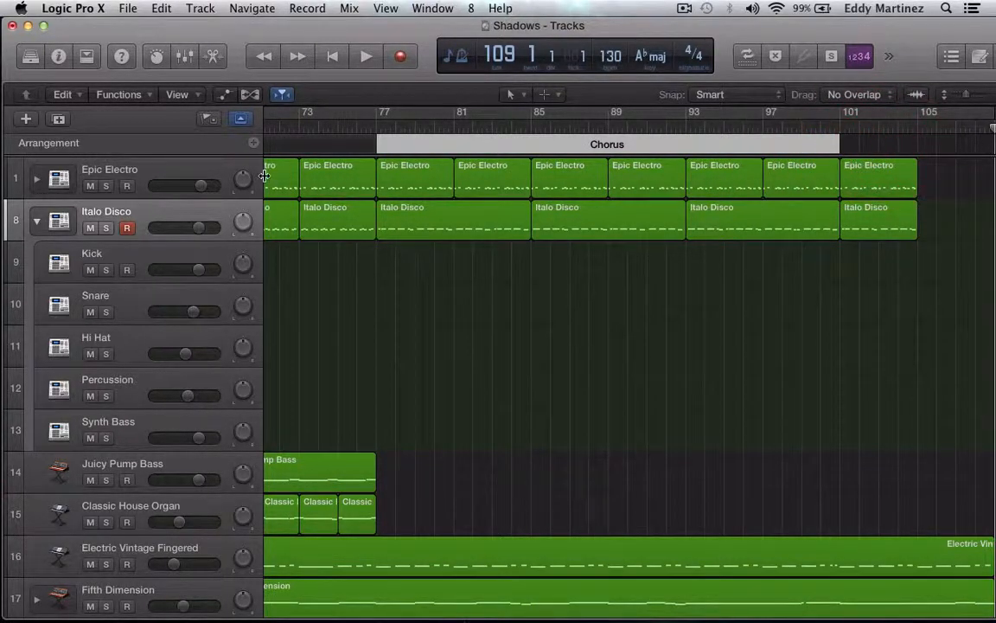
Add an arrangement marker from bar 101 to bar 109 following the new chorus and set its type to Outro
click(253, 142)
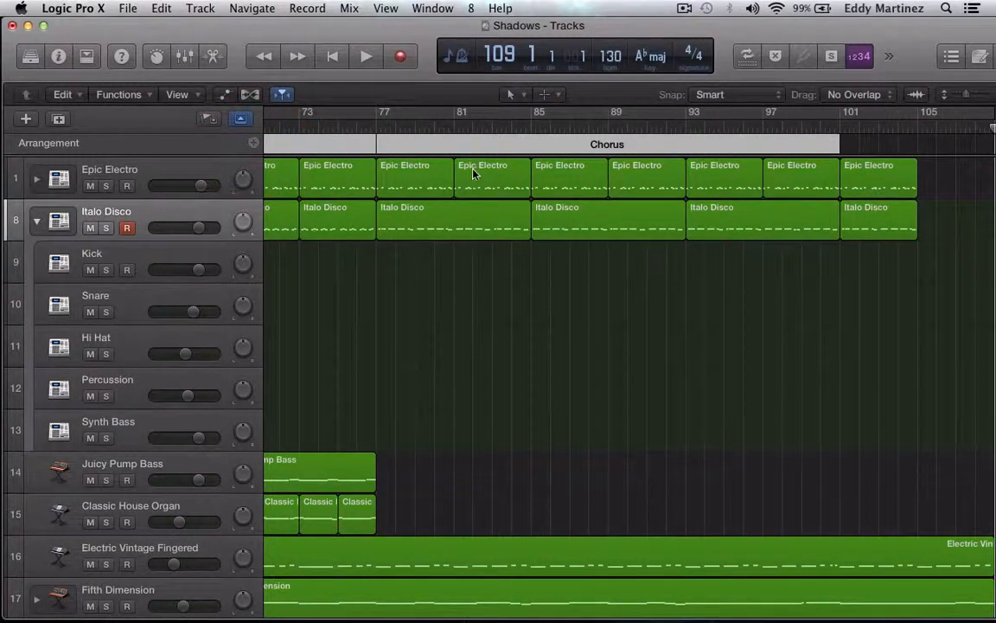
click(254, 145)
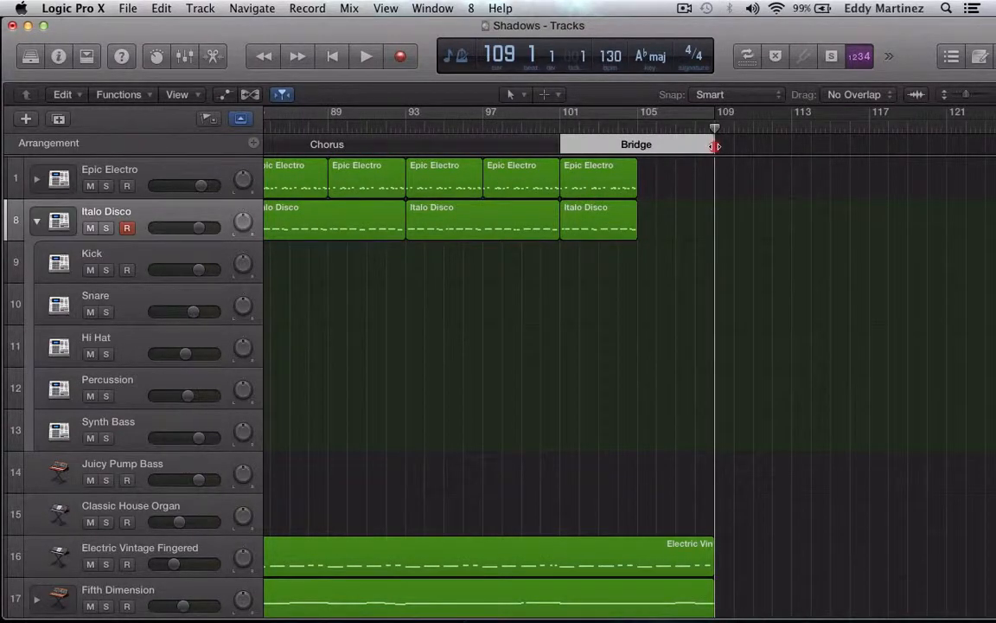
mouse_move(714, 146)
mouse_down()
mouse_move(658, 160)
mouse_move(738, 144)
mouse_move(635, 157)
mouse_move(712, 158)
mouse_up()
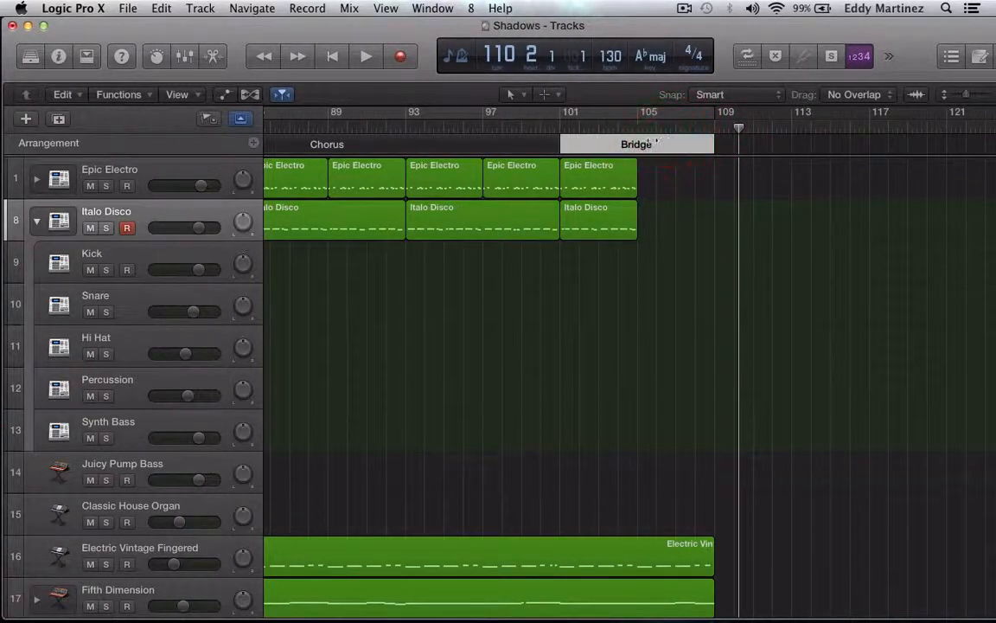
click(666, 141)
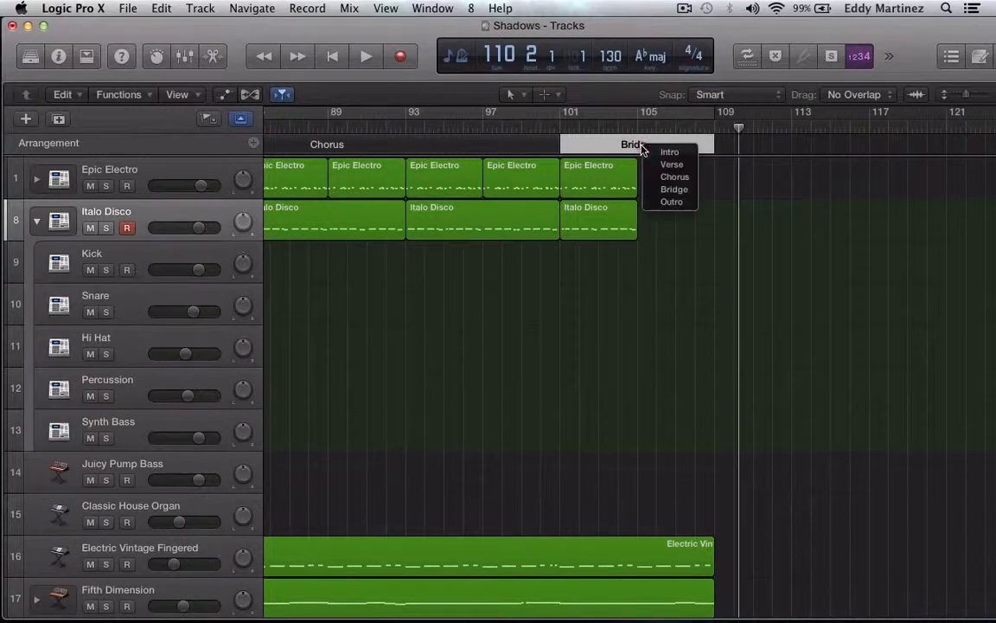
click(674, 202)
click(726, 266)
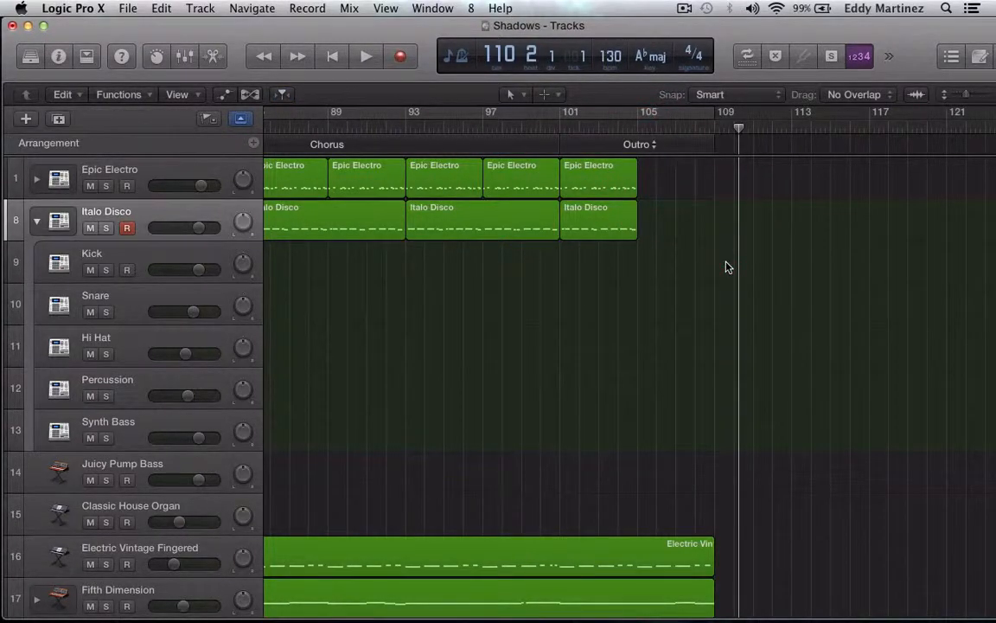
scroll(726, 267, left, 10)
scroll(726, 267, down, 5)
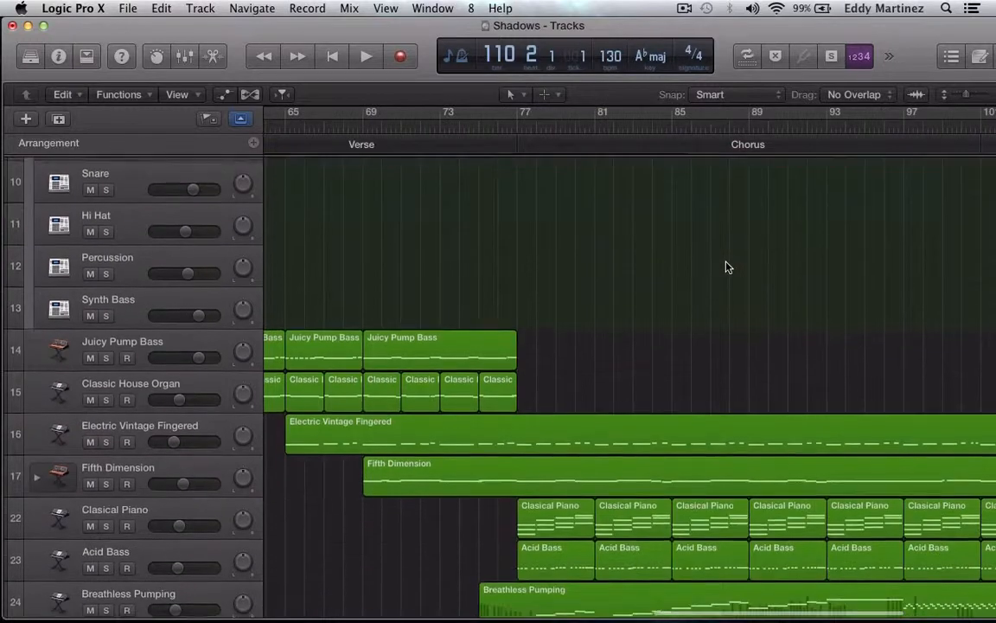
Record a chord part on the Pumping Motion track with the playhead starting at bar 75, covering bars 77 to 85
scroll(726, 267, down, 3)
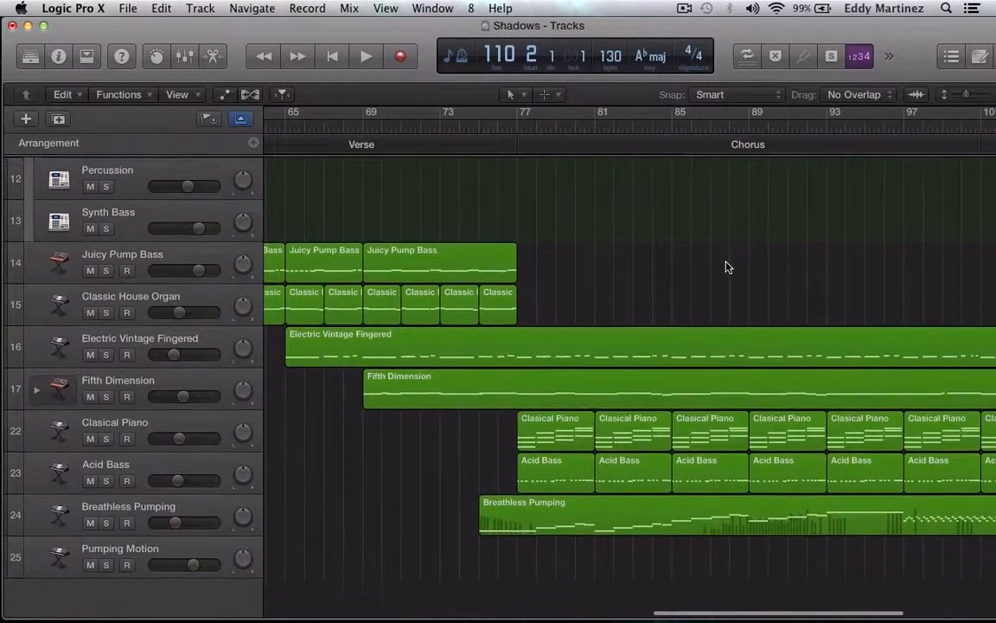
click(58, 558)
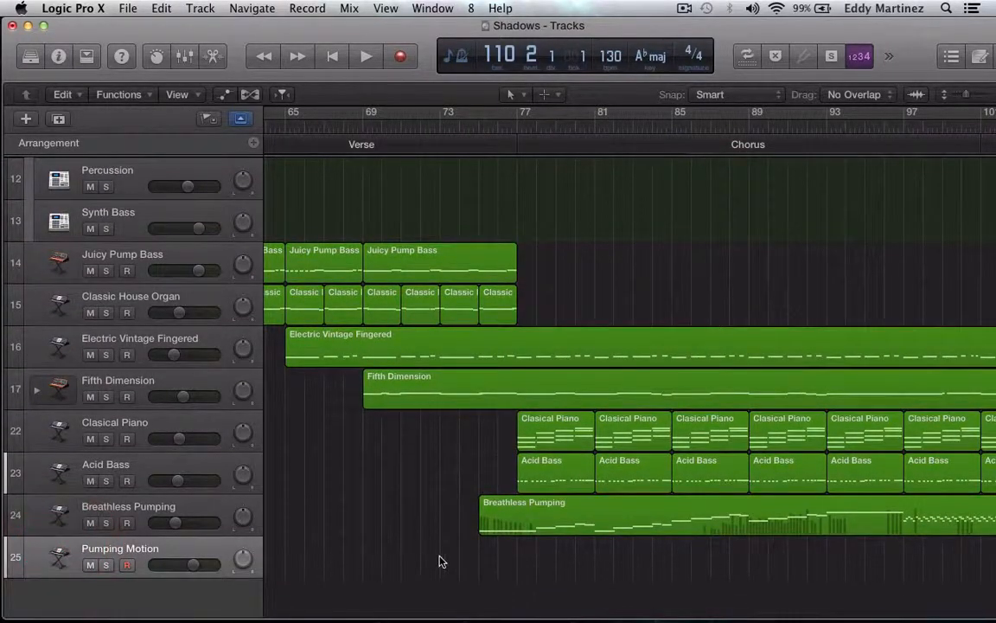
scroll(439, 562, right, 2)
scroll(439, 562, down, 1)
scroll(439, 562, left, 3)
scroll(439, 562, up, 5)
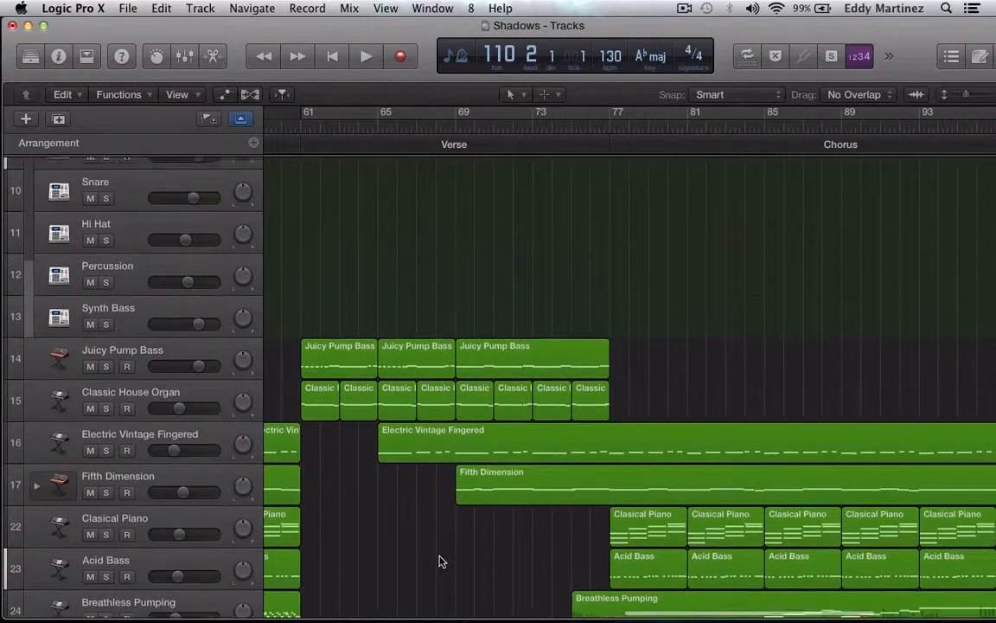
scroll(440, 562, down, 2)
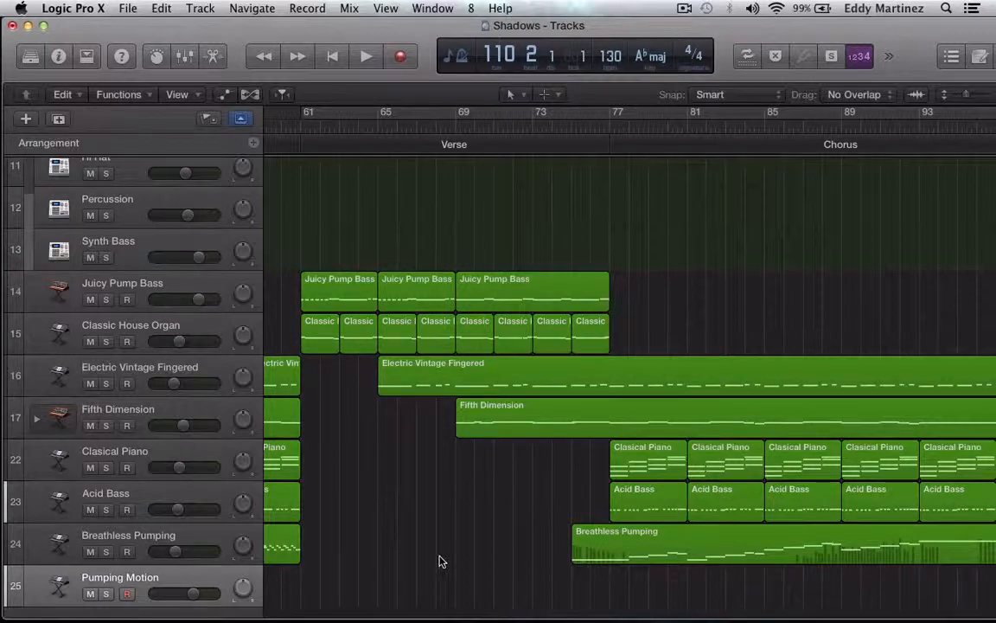
scroll(440, 562, right, 8)
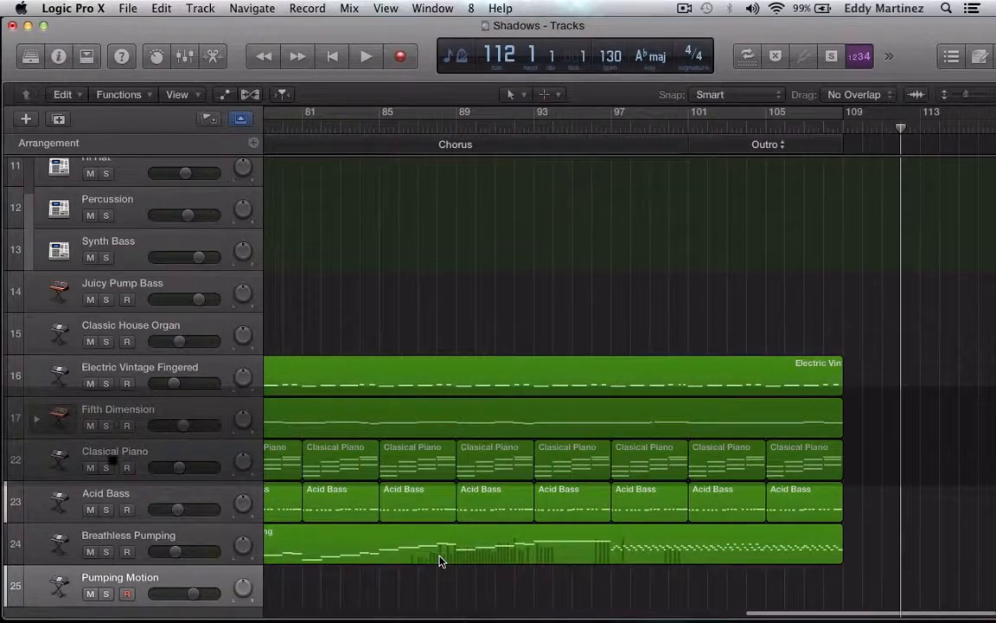
scroll(440, 562, left, 15)
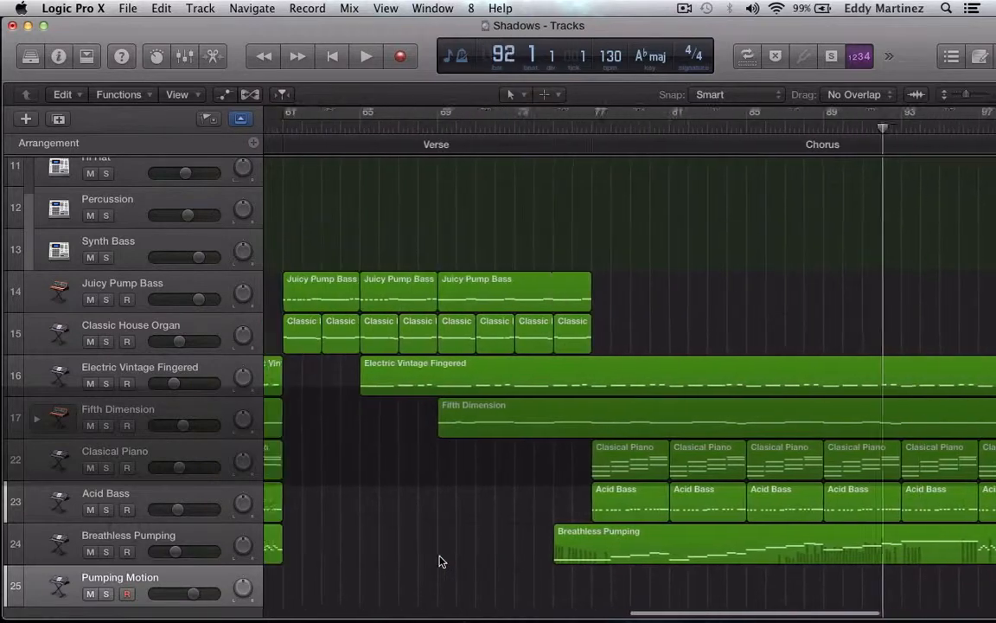
scroll(439, 562, left, 3)
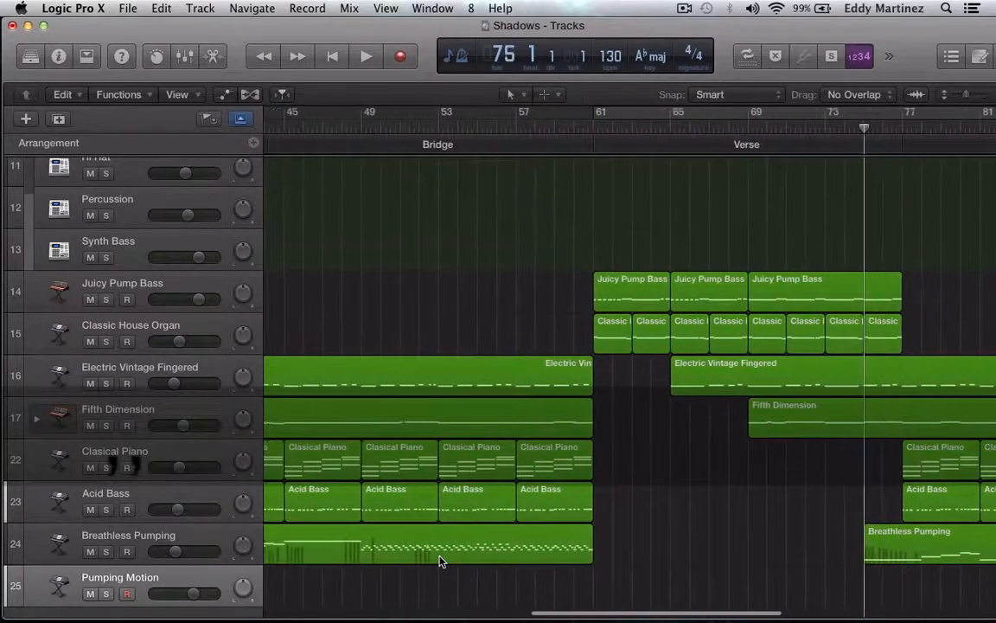
scroll(439, 562, down, 1)
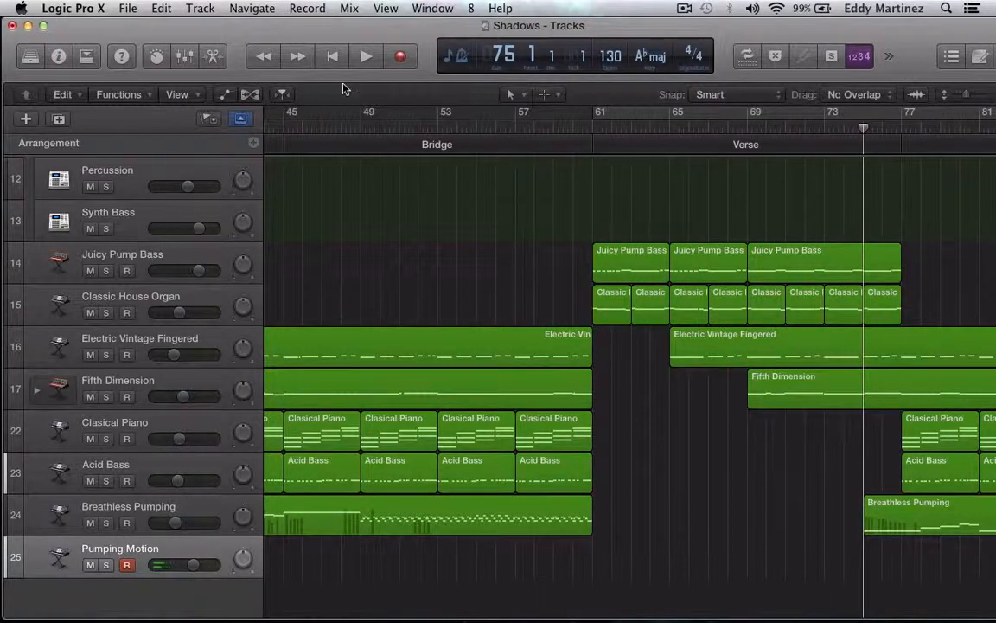
click(400, 58)
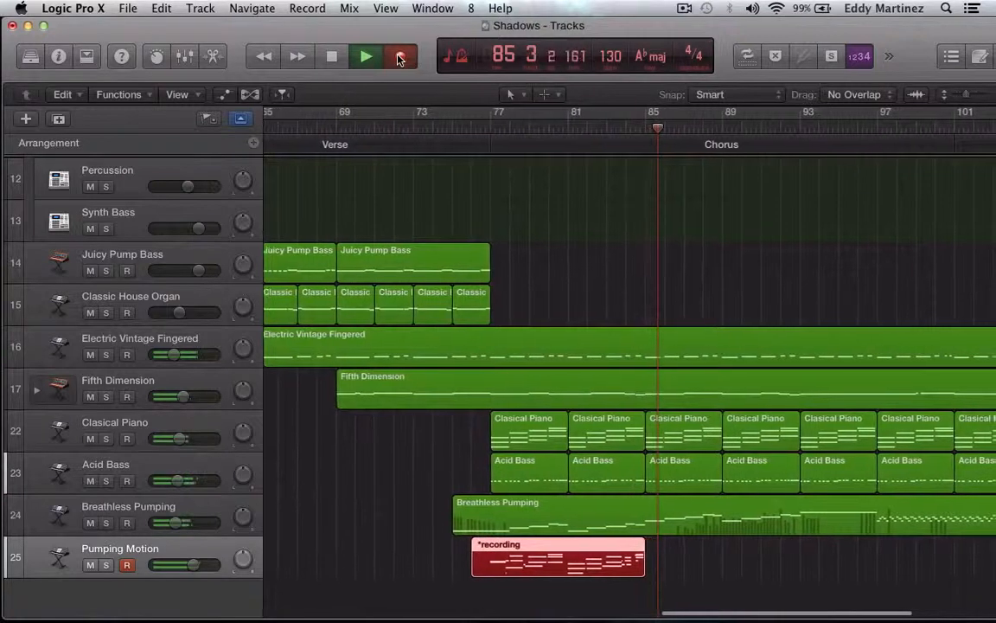
key(space)
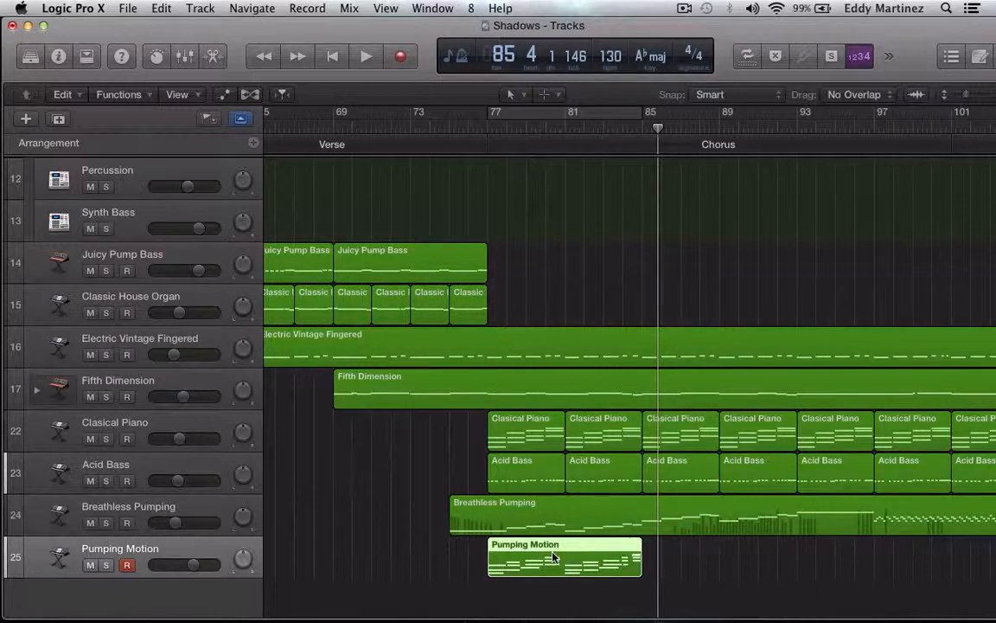
Open the new Pumping Motion region in the Piano Roll and quantize all its notes to 1/16 Note
double_click(552, 557)
double_click(553, 556)
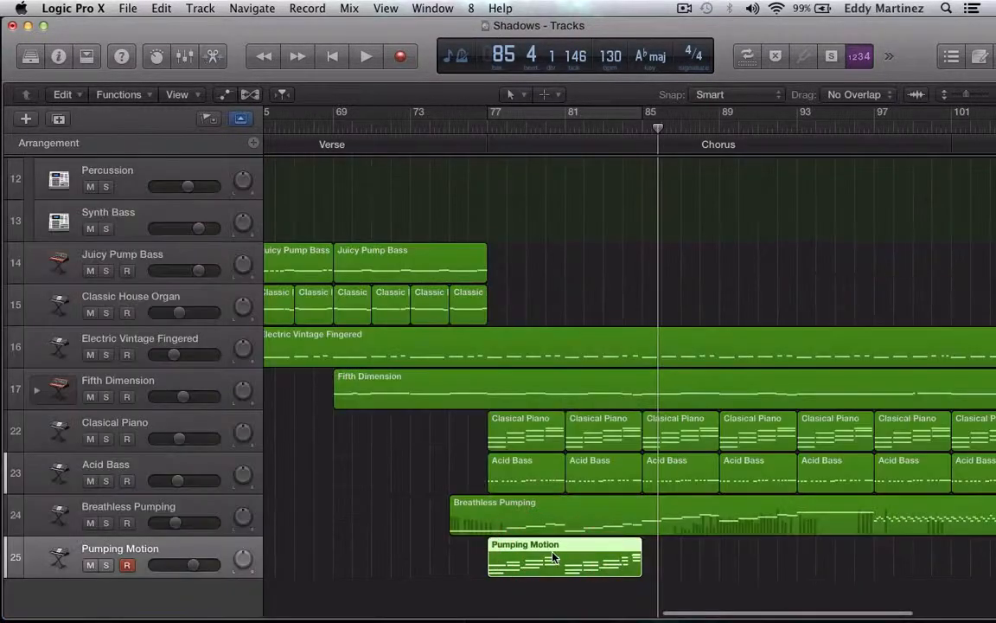
double_click(552, 557)
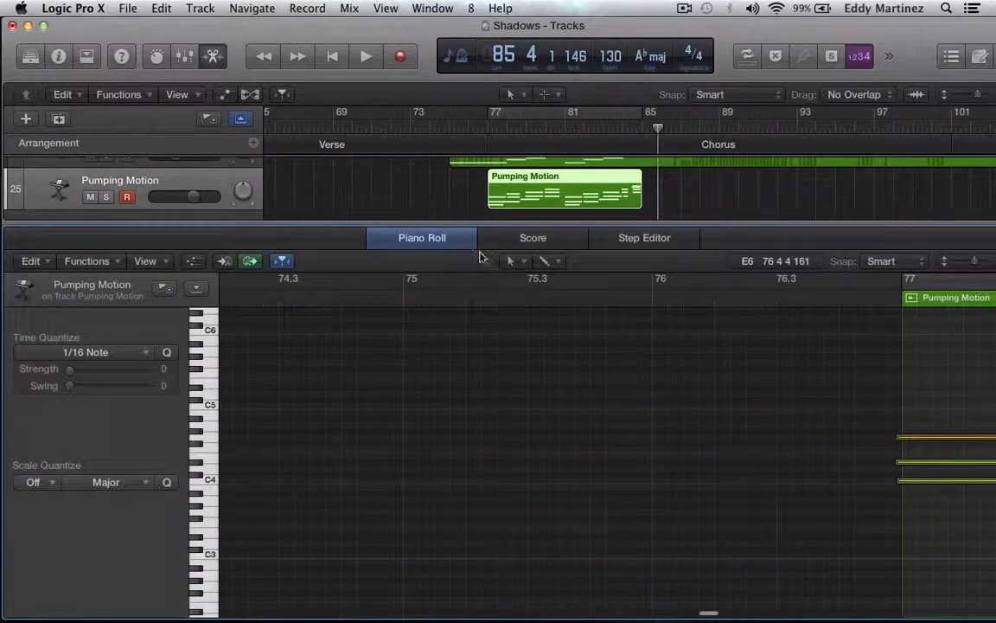
scroll(816, 394, right, 5)
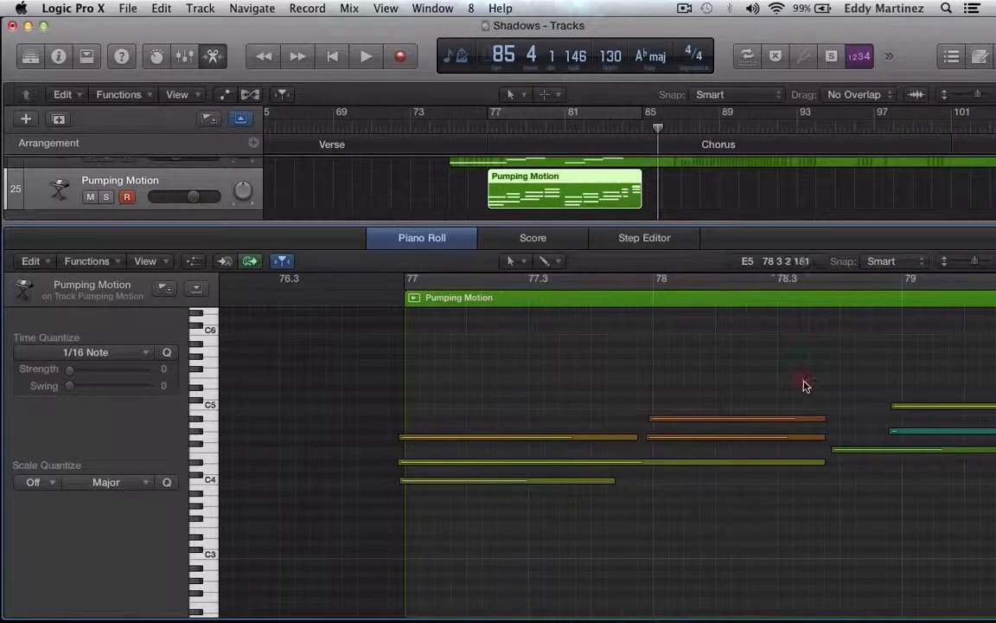
click(803, 386)
key(super+a)
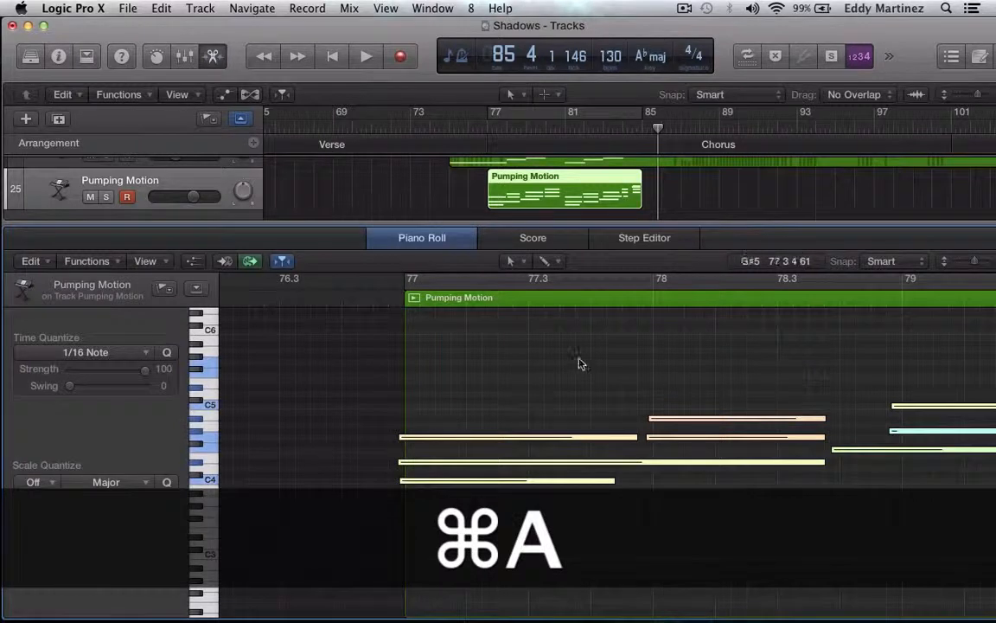
click(166, 352)
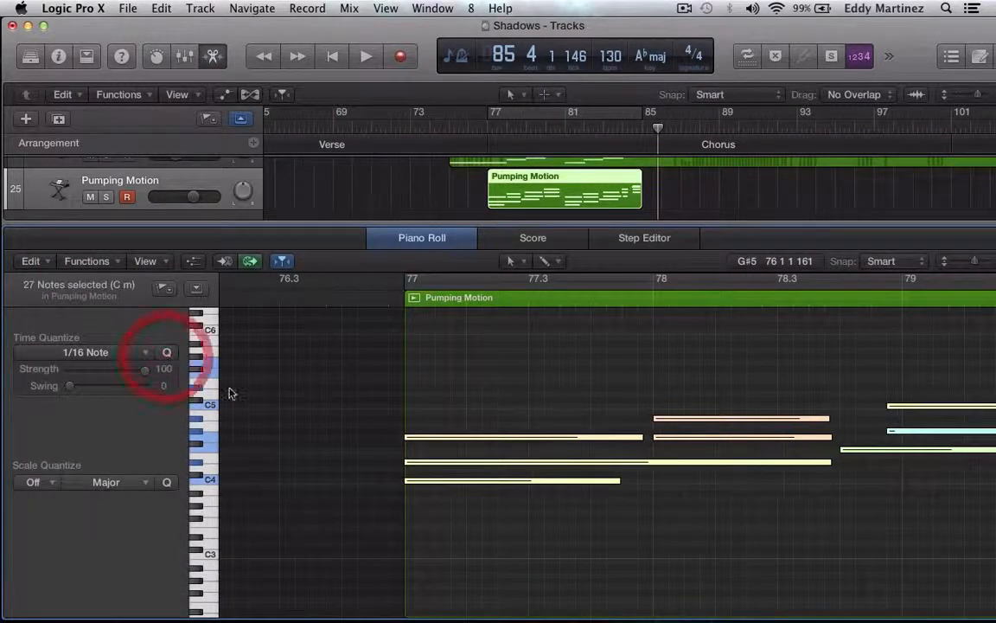
Review the quantized Pumping Motion notes and play back bars 77 to 85 in cycle mode
scroll(633, 487, right, 5)
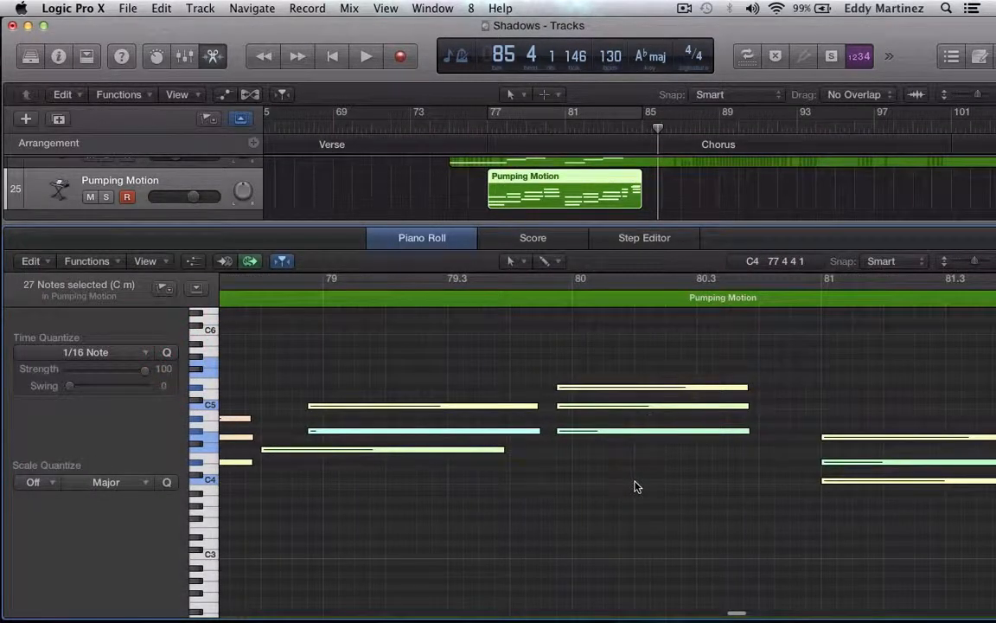
scroll(633, 487, right, 5)
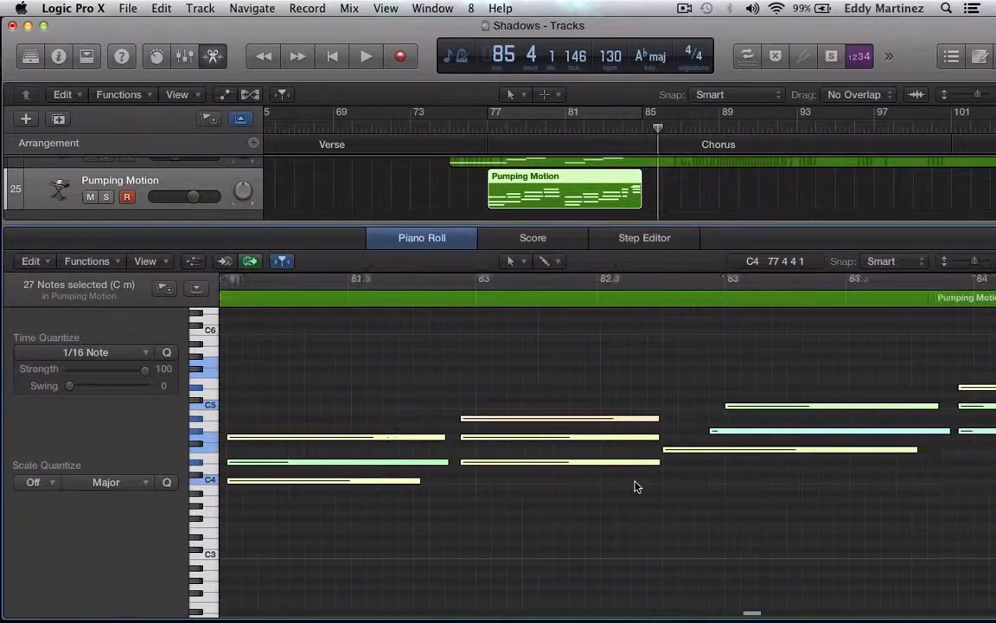
scroll(634, 487, left, 5)
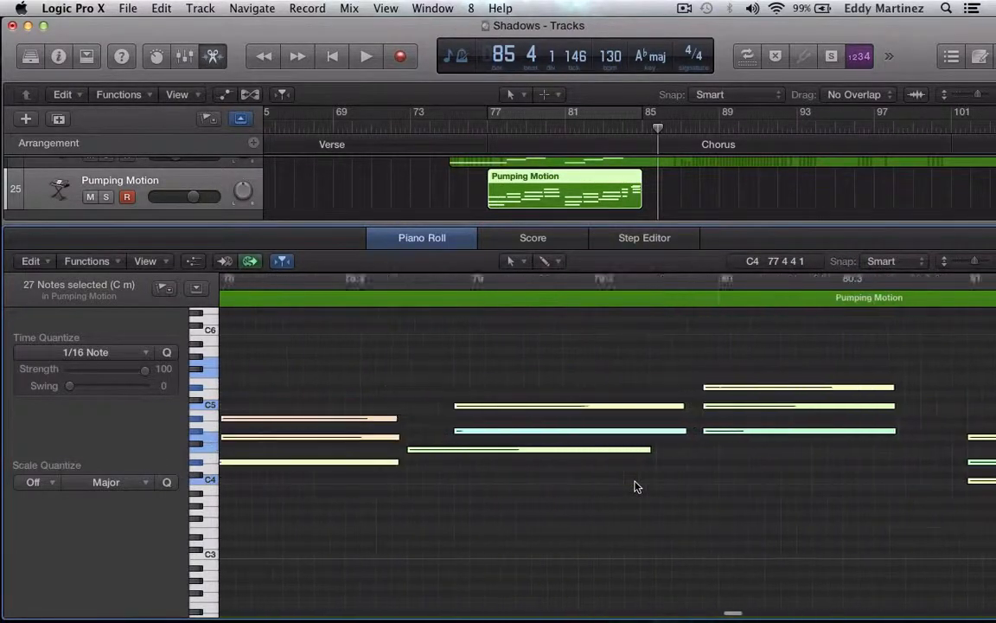
scroll(633, 487, left, 8)
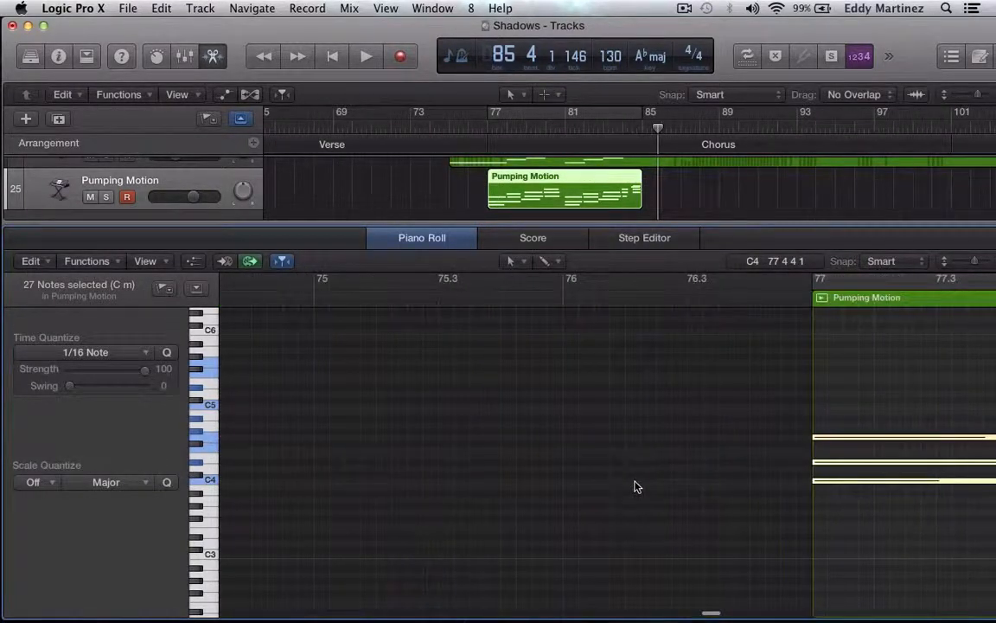
click(534, 115)
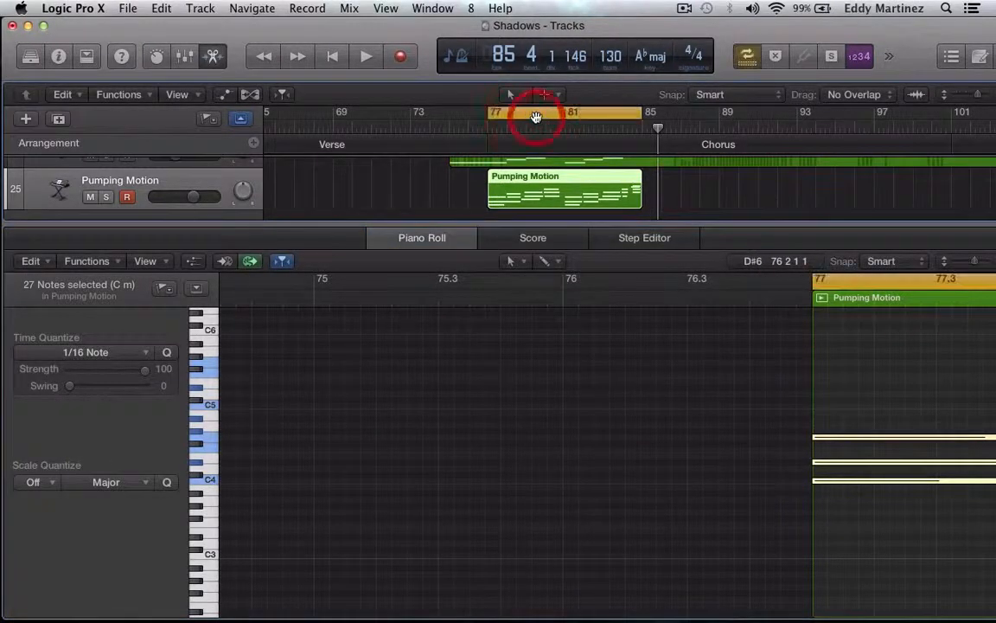
key(space)
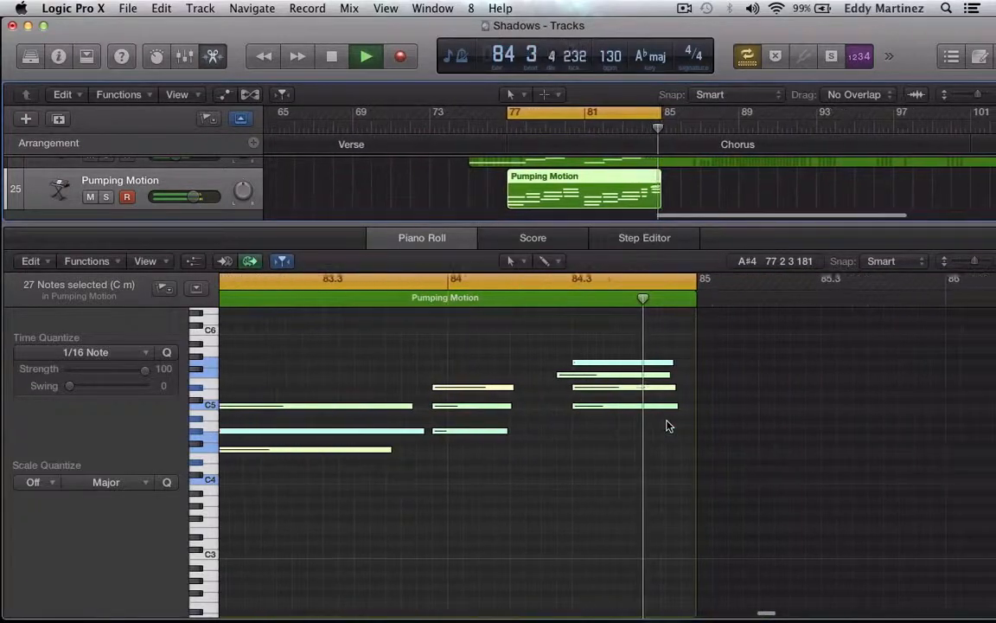
key(space)
Examine the region's last notes around bars 83 to 85, turning off cycle mode and closing the Piano Roll when done
scroll(666, 426, right, 10)
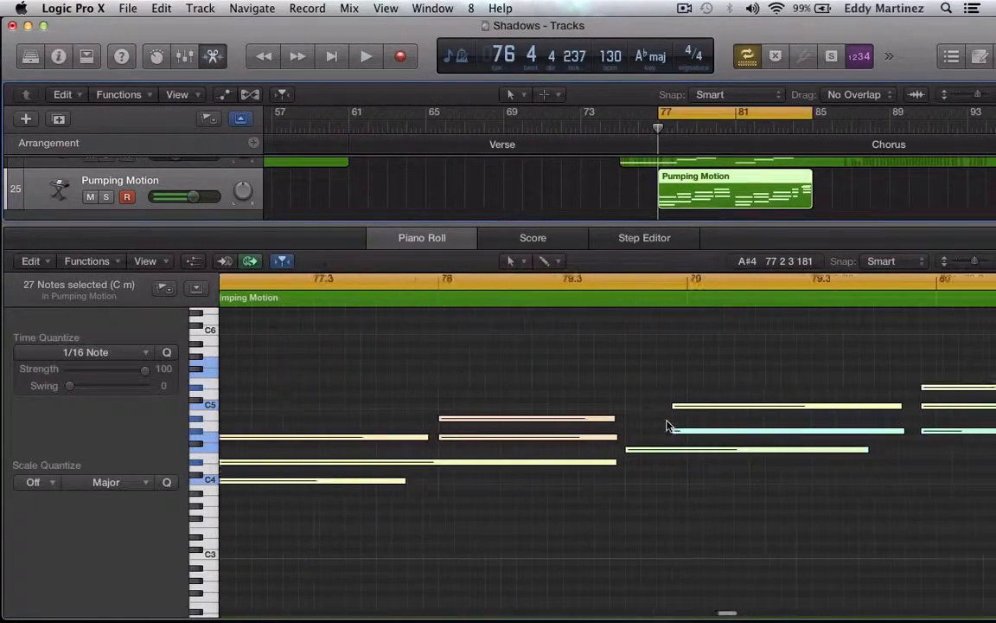
scroll(666, 425, left, 10)
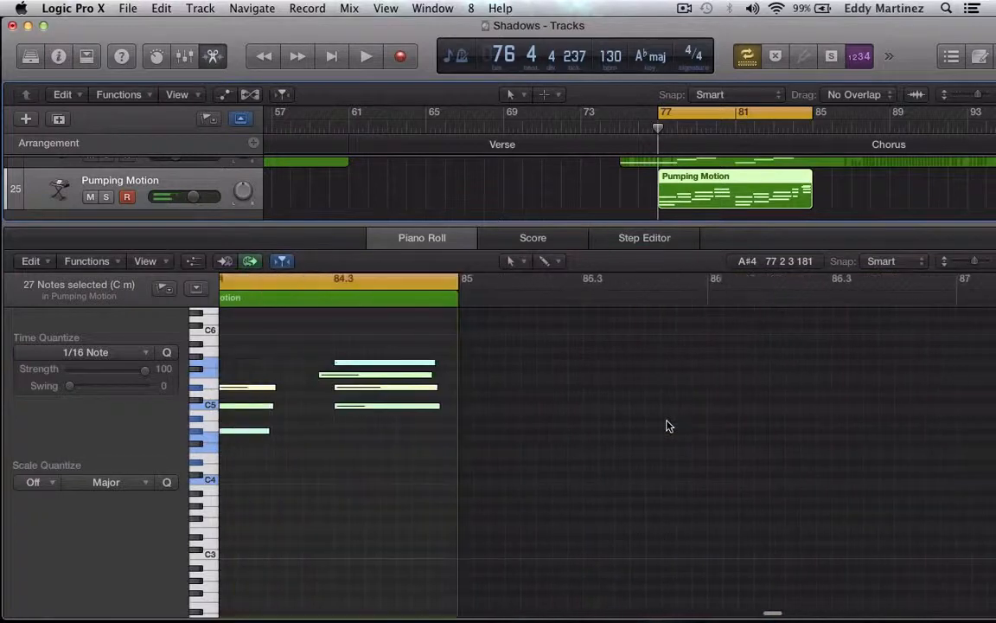
scroll(666, 425, up, 5)
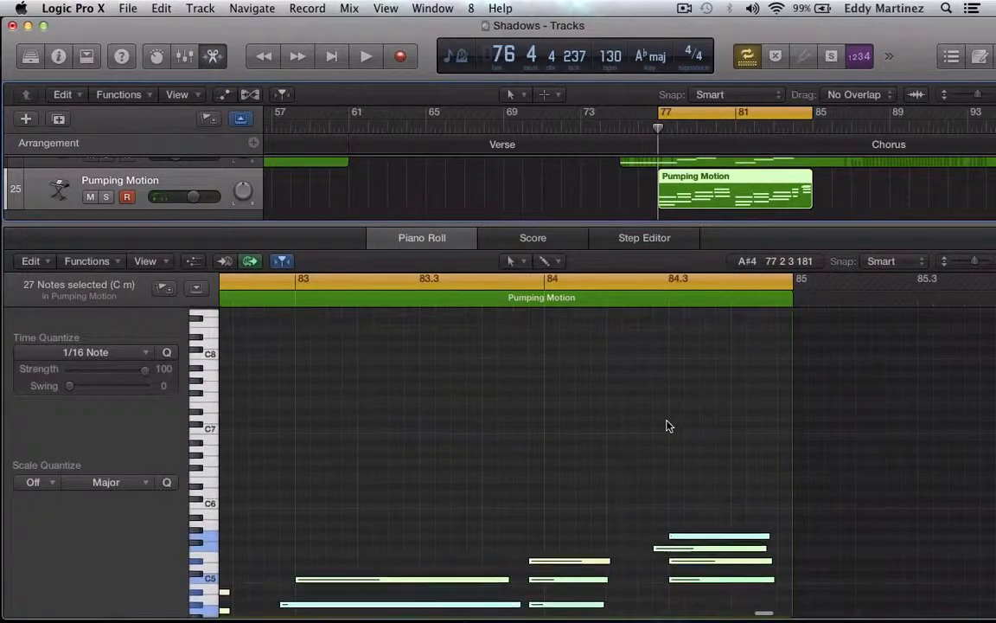
scroll(665, 426, down, 5)
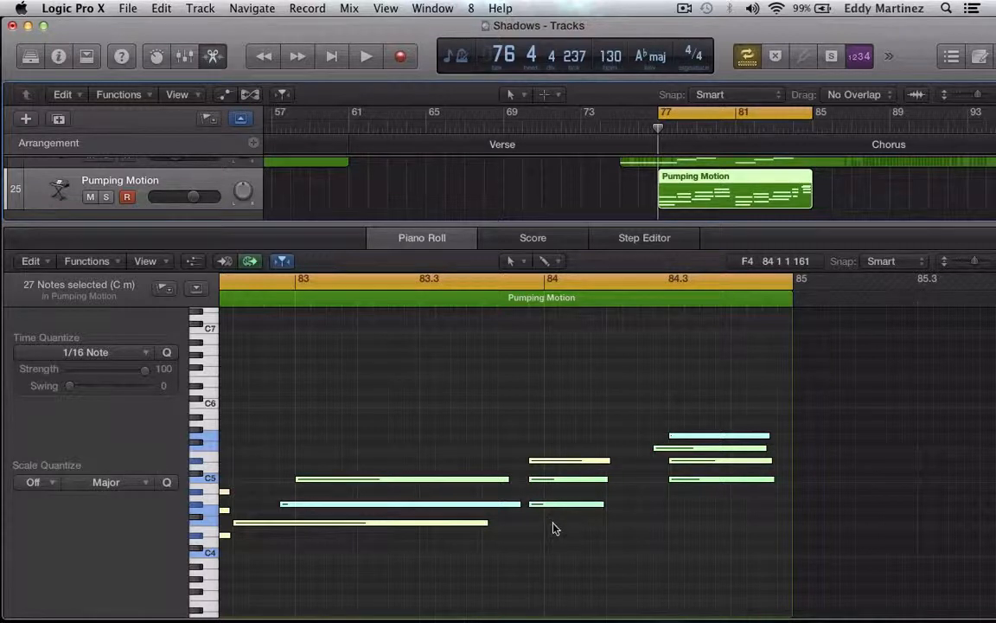
scroll(415, 521, down, 4)
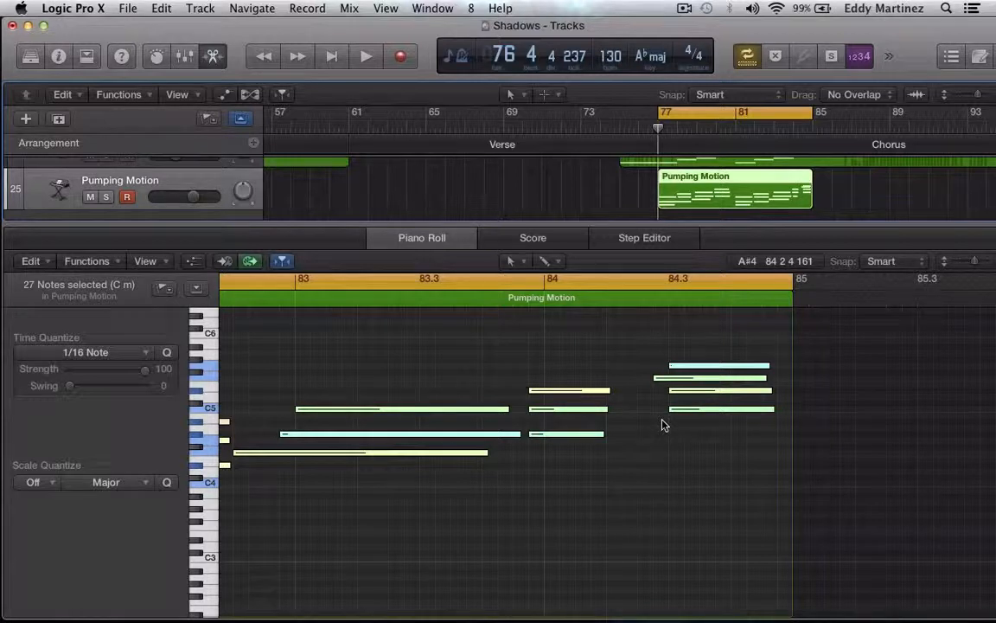
click(746, 57)
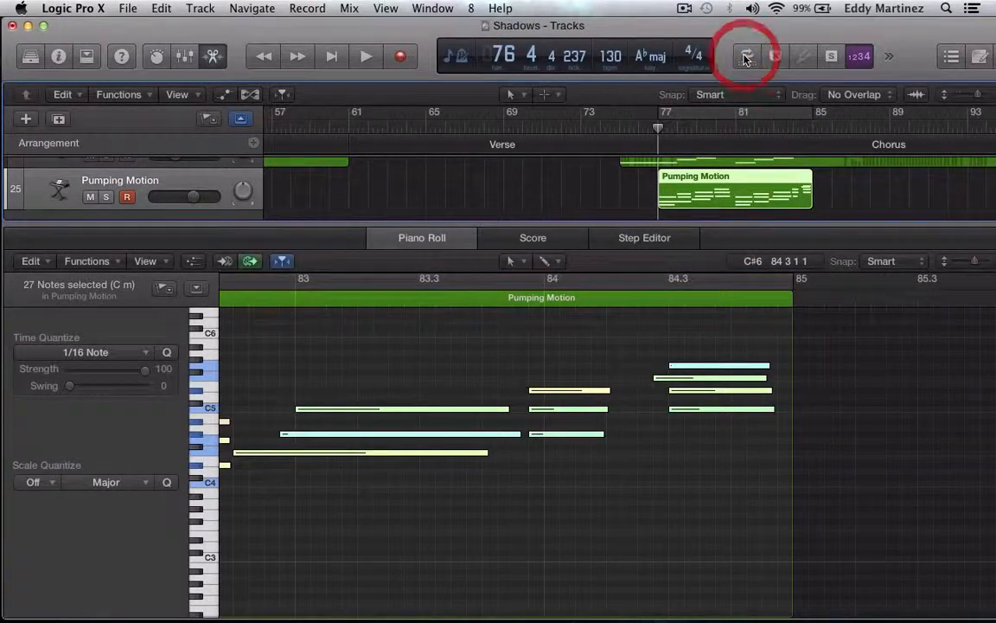
click(424, 240)
click(439, 248)
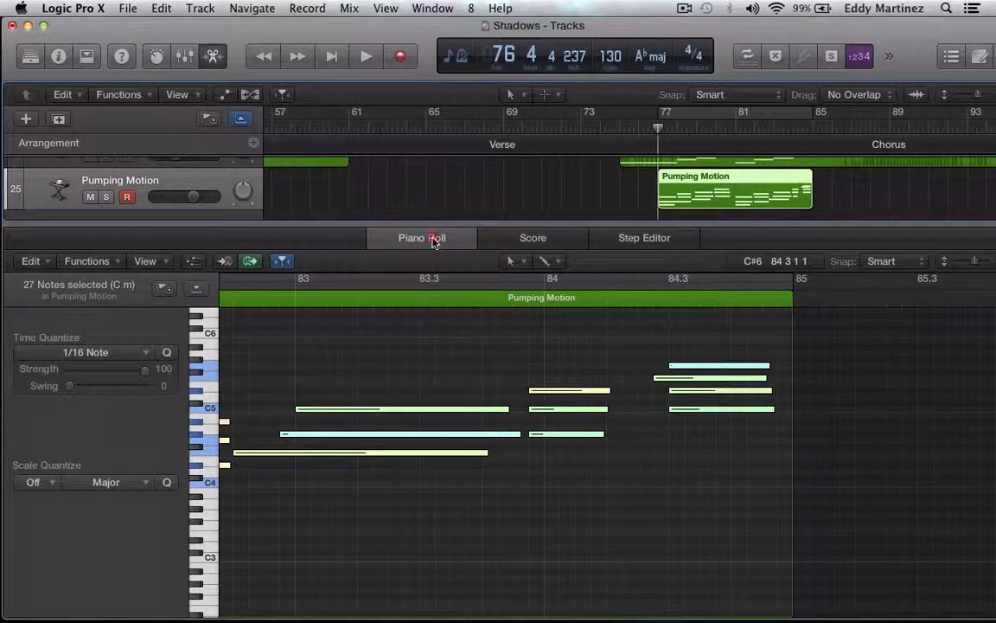
click(432, 240)
Copy the Pumping Motion region and paste it three times in a row from bar 85 to bar 109
click(783, 558)
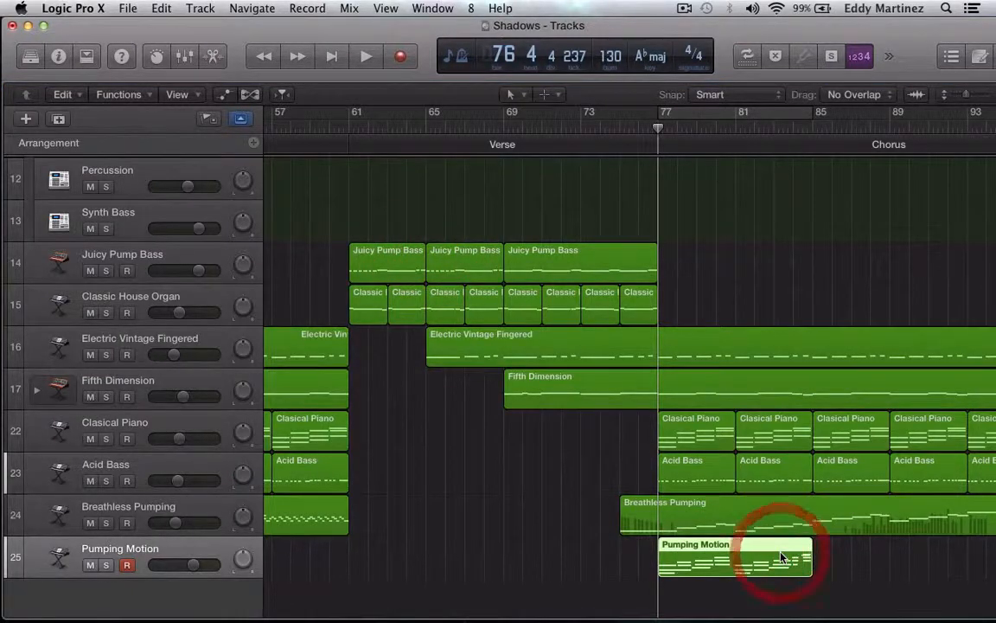
key(super+c)
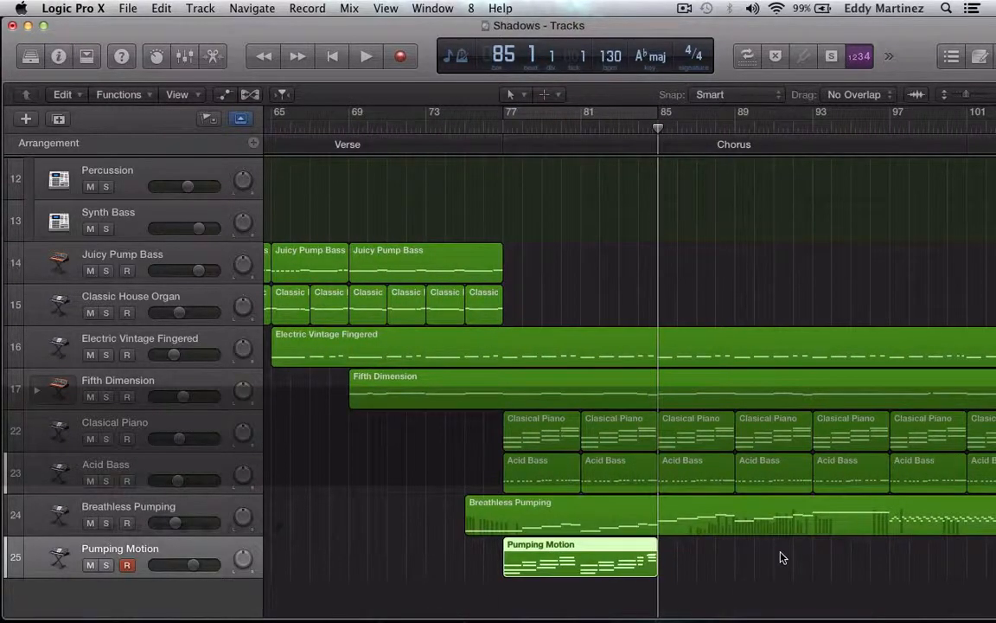
key(super+v)
key(super+v)
key(super+v)
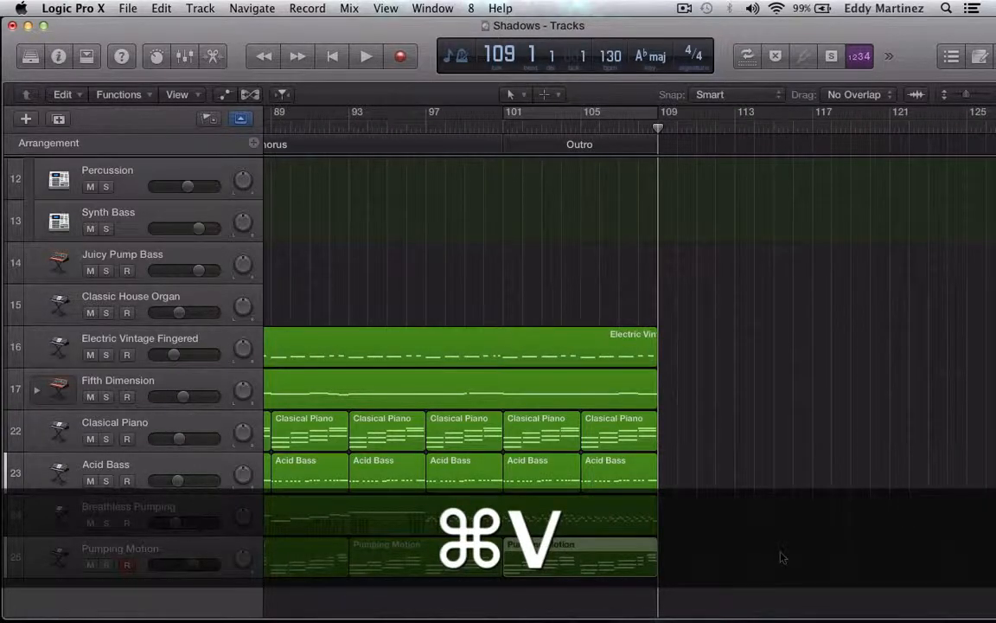
Examine the full arrangement across all tracks, from the Intro at bar 1 to the end of the Outro at bar 109
scroll(781, 557, left, 15)
scroll(781, 557, left, 8)
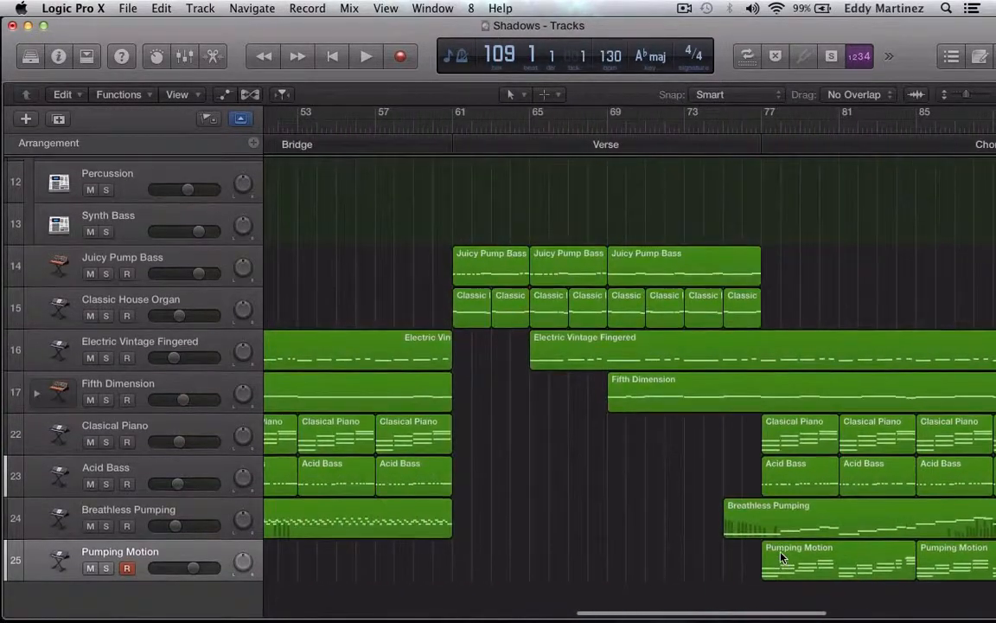
scroll(781, 557, up, 10)
scroll(780, 557, left, 20)
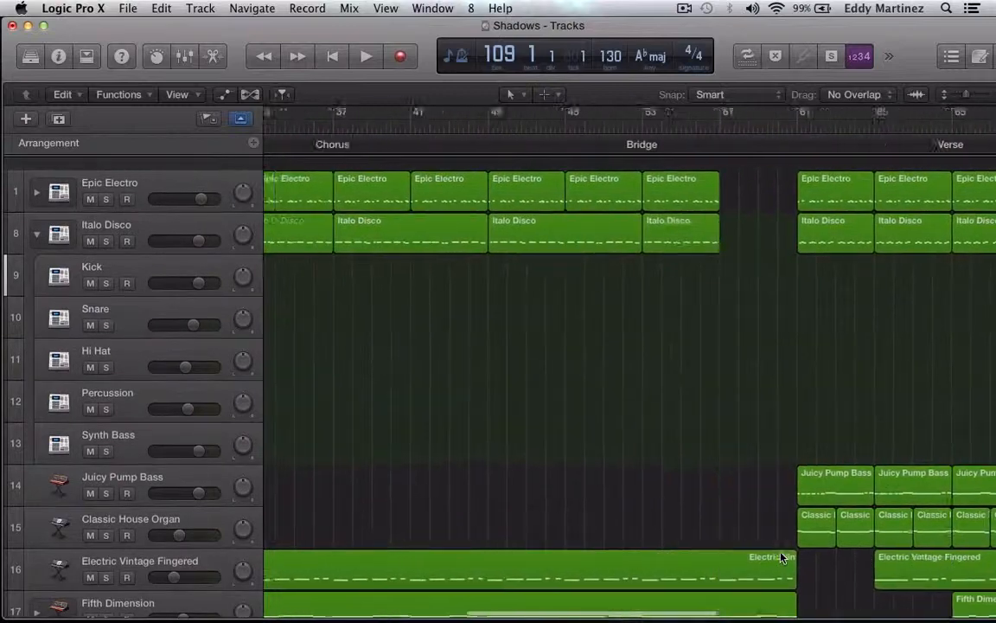
scroll(780, 557, down, 5)
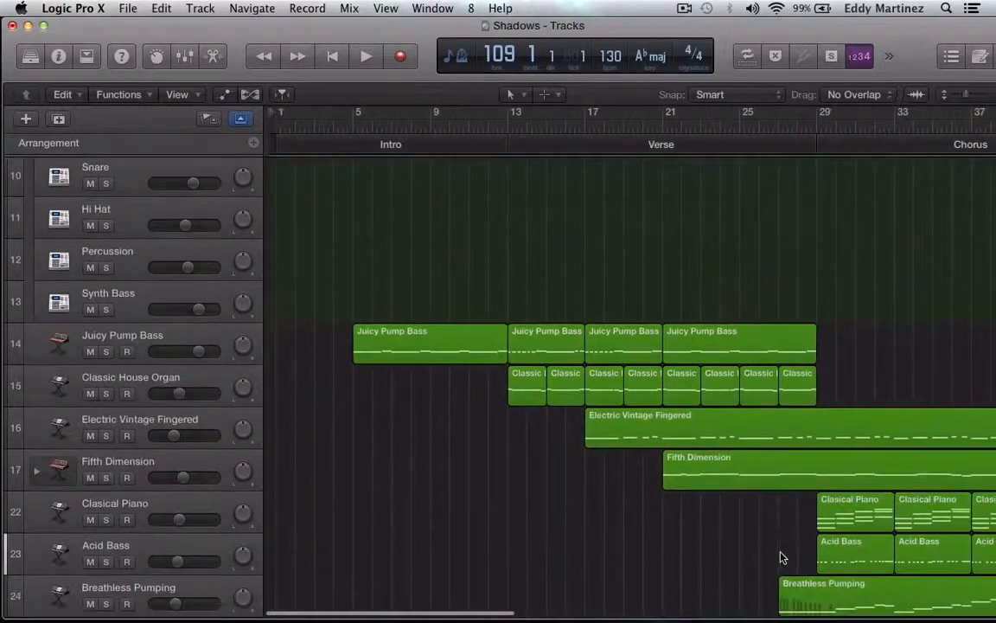
scroll(780, 557, right, 20)
scroll(781, 557, right, 10)
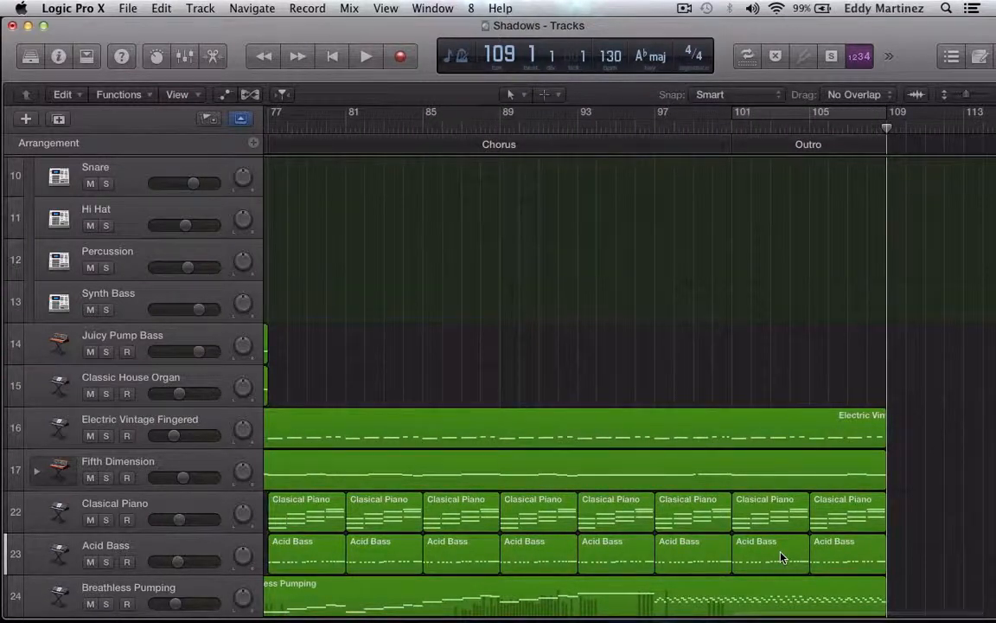
scroll(781, 557, up, 3)
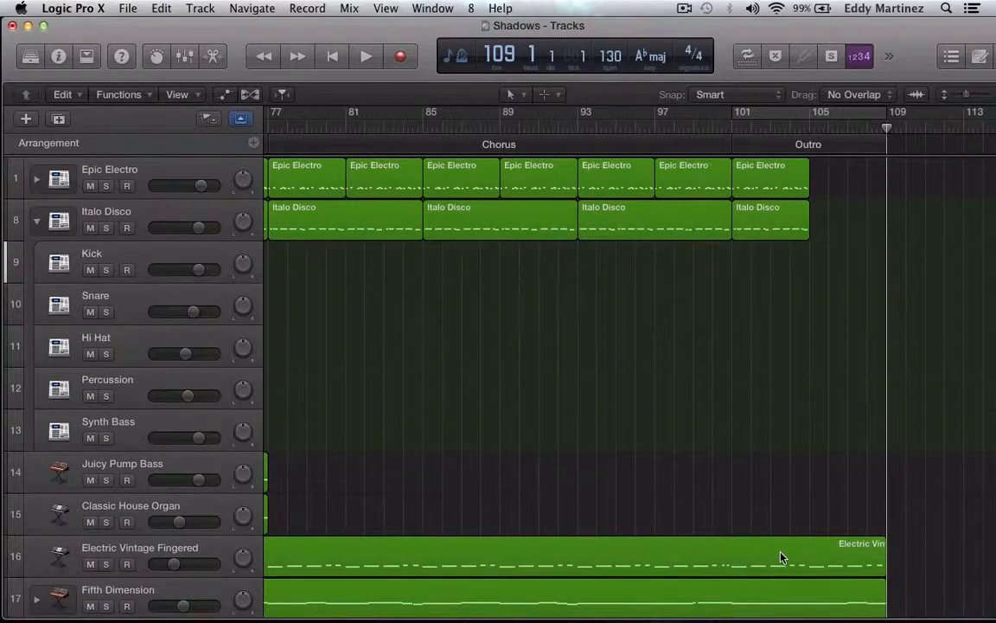
scroll(781, 557, up, 1)
scroll(252, 527, down, 3)
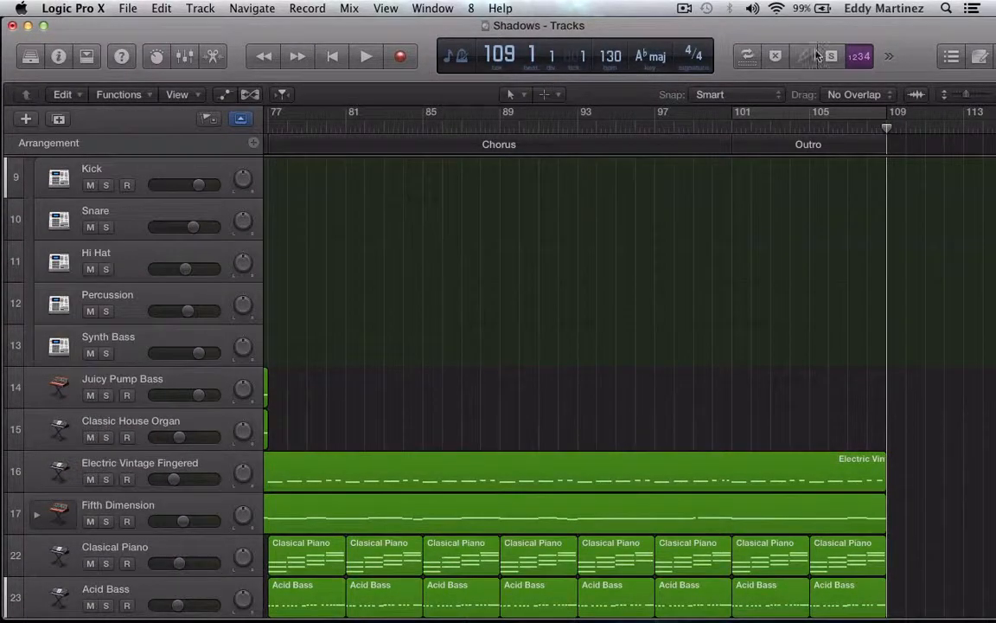
scroll(895, 214, up, 3)
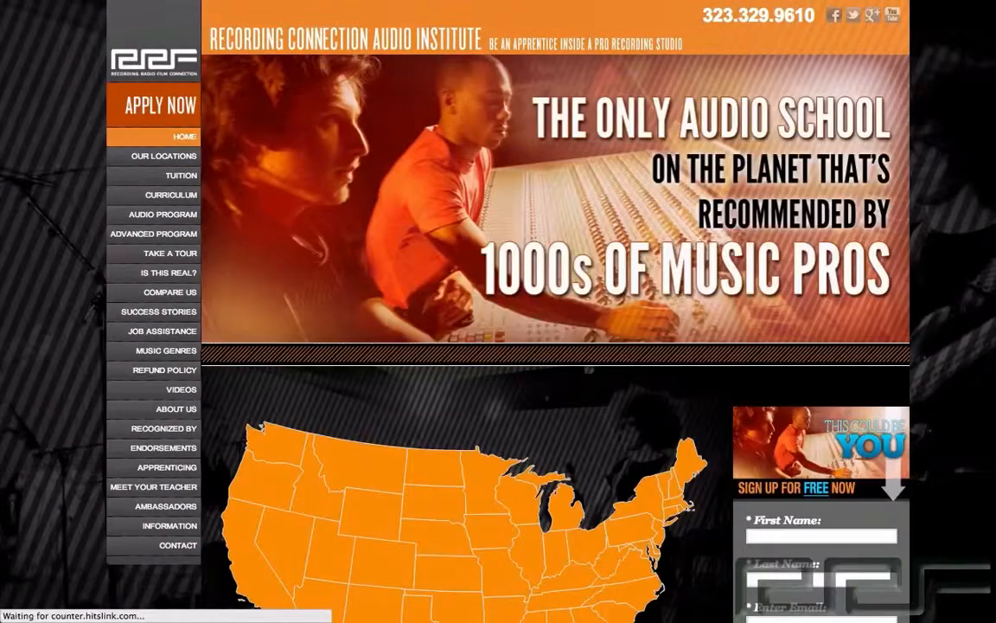
Look over the home page of the Recording Connection website and open its Take a Tour page
scroll(498, 311, down, 5)
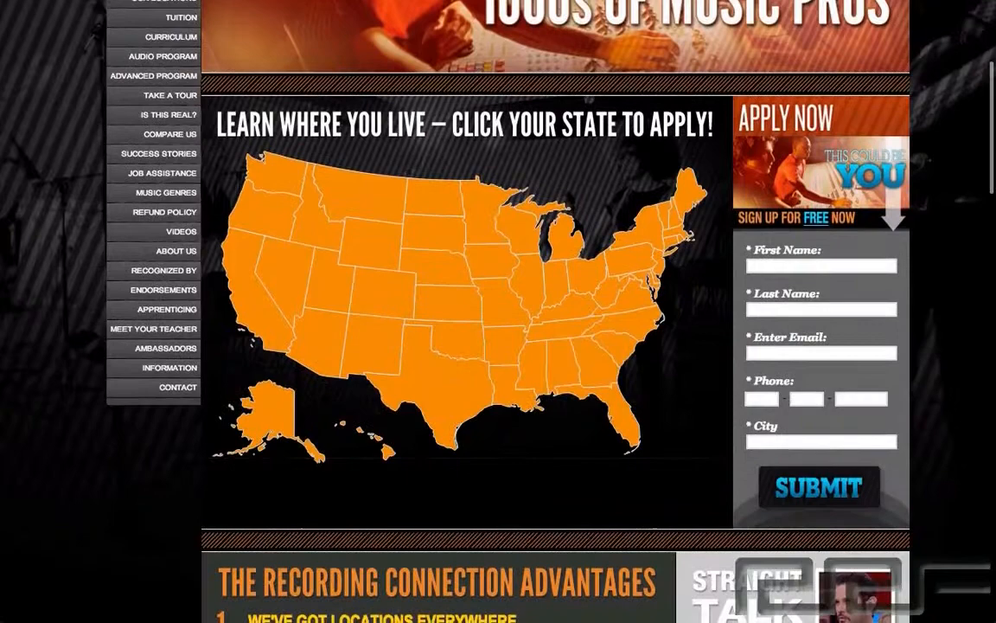
scroll(498, 311, up, 5)
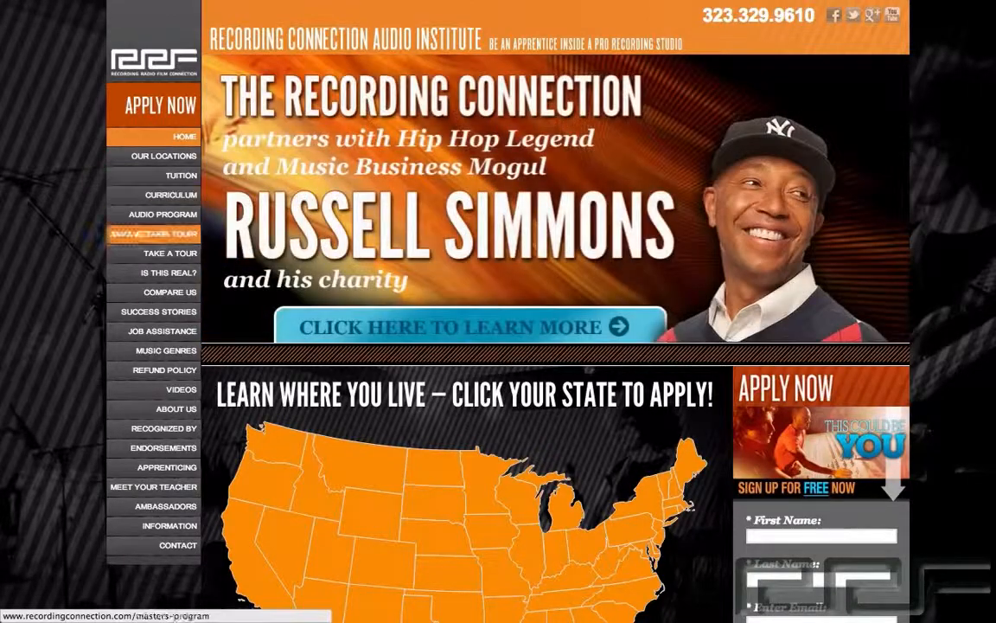
click(170, 252)
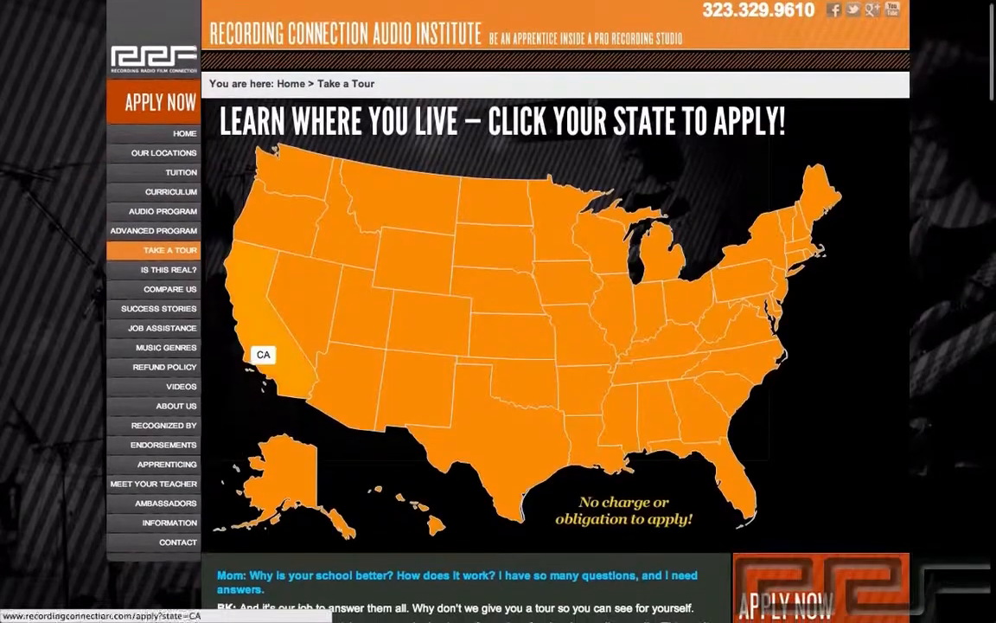
Open the application page for California from the state map and examine the sign-up form's fields
click(260, 347)
scroll(554, 346, down, 4)
scroll(553, 346, down, 2)
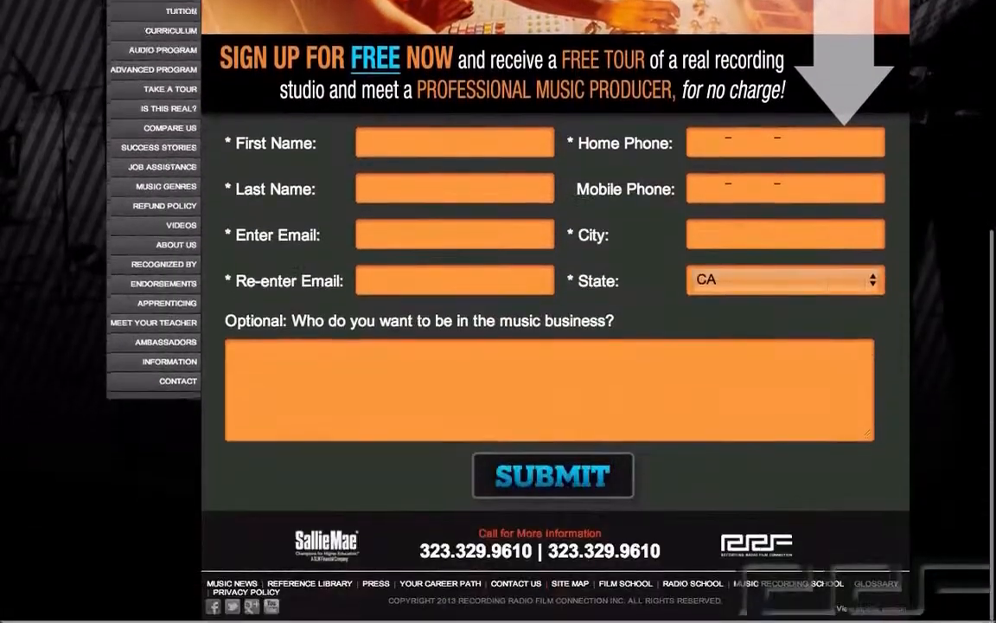
scroll(554, 346, up, 5)
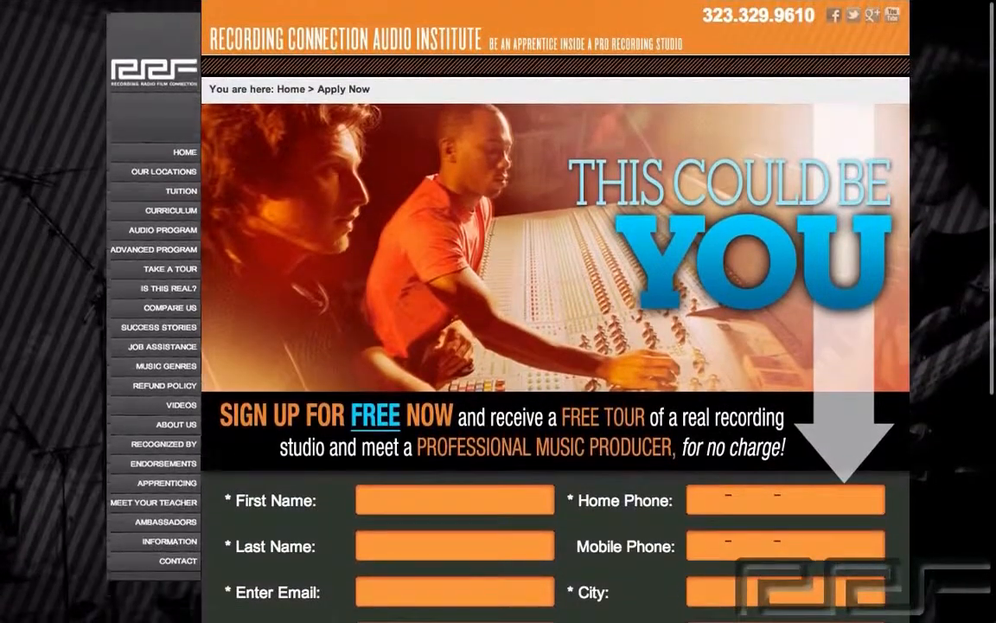
Open the Success Stories page and look through the featured success stories of 2010-2012
click(158, 316)
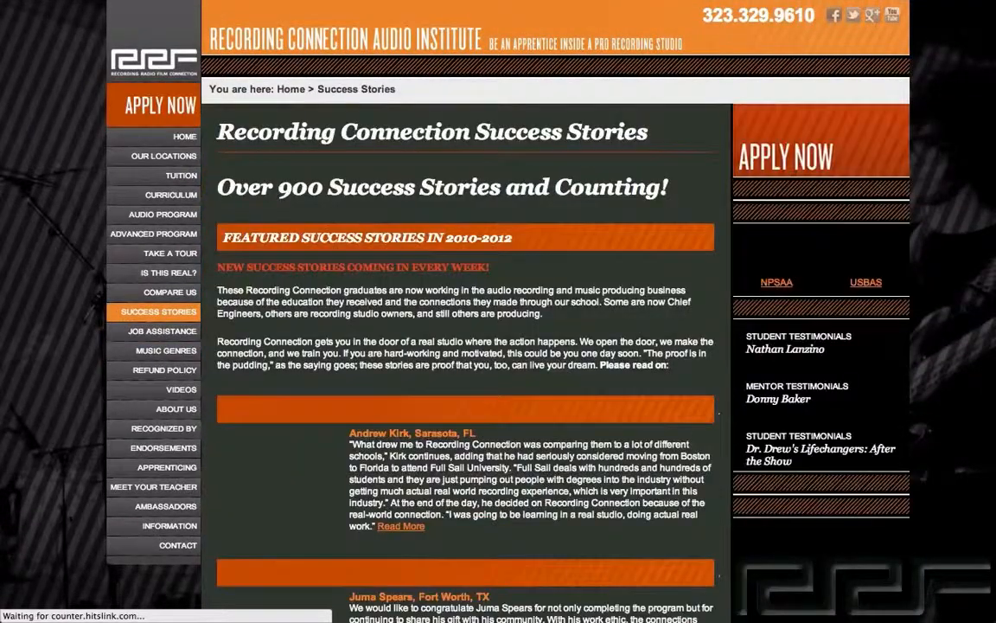
scroll(158, 316, down, 2)
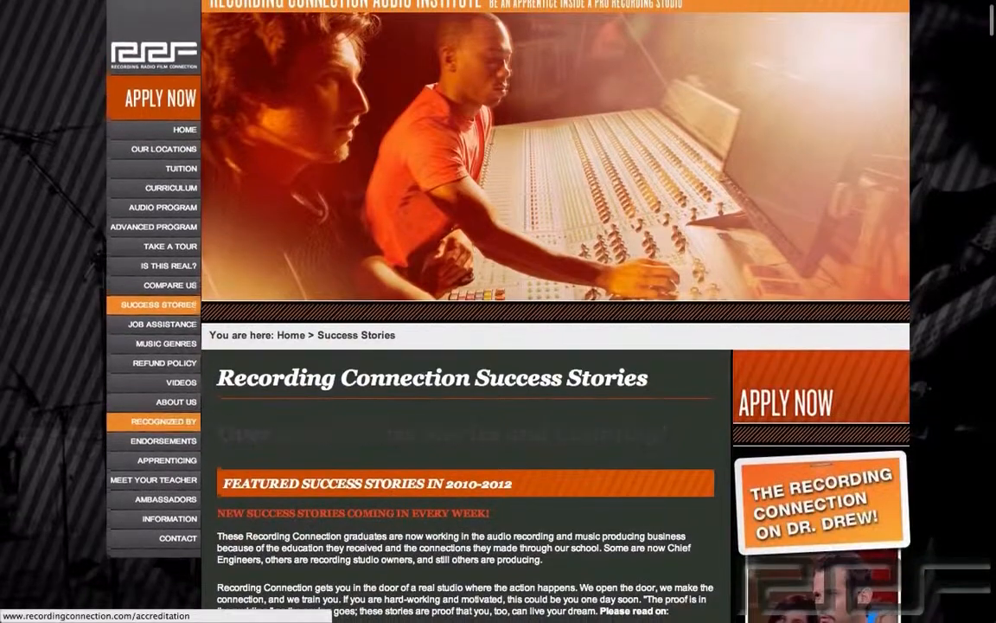